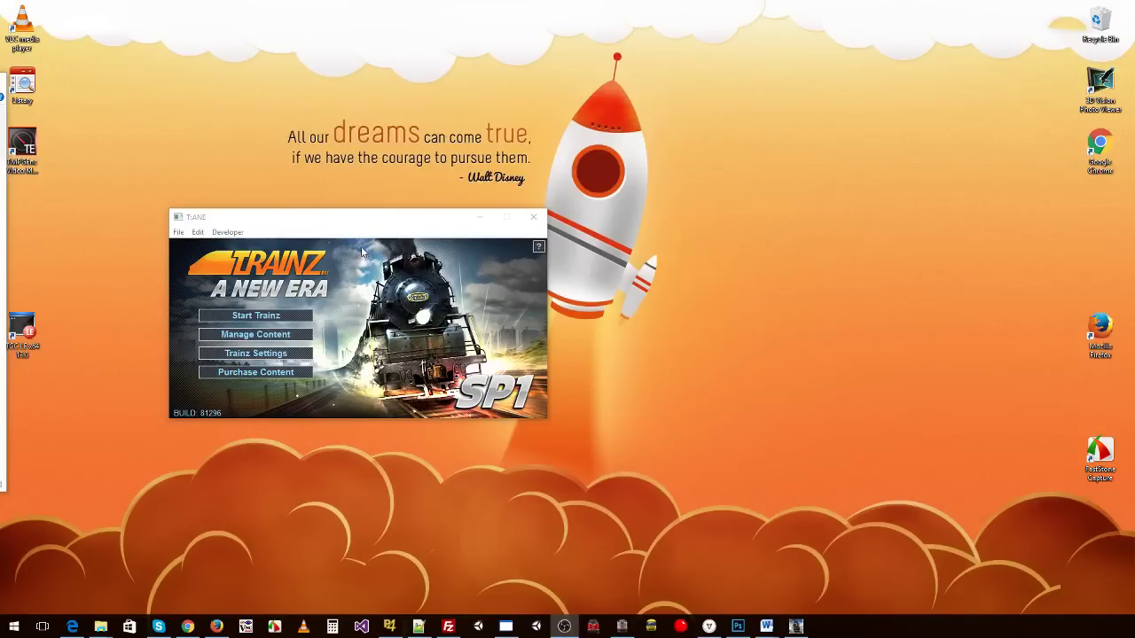
Open the content manager from the launcher and look through the list of installed assets.
drag(353, 221, 363, 219)
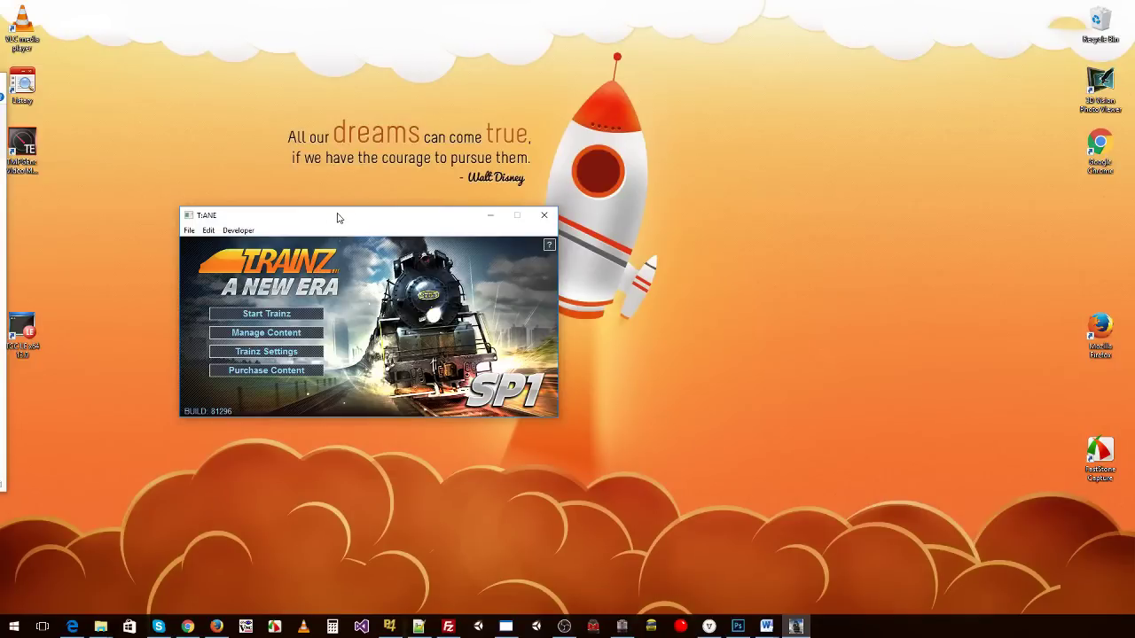
drag(332, 220, 353, 199)
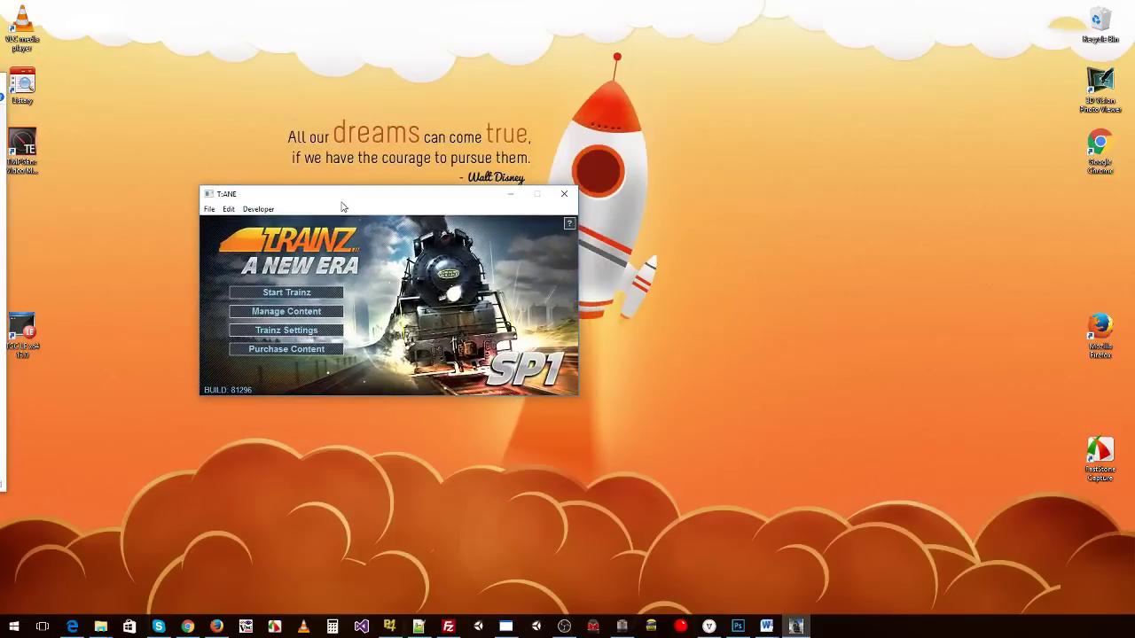
click(277, 312)
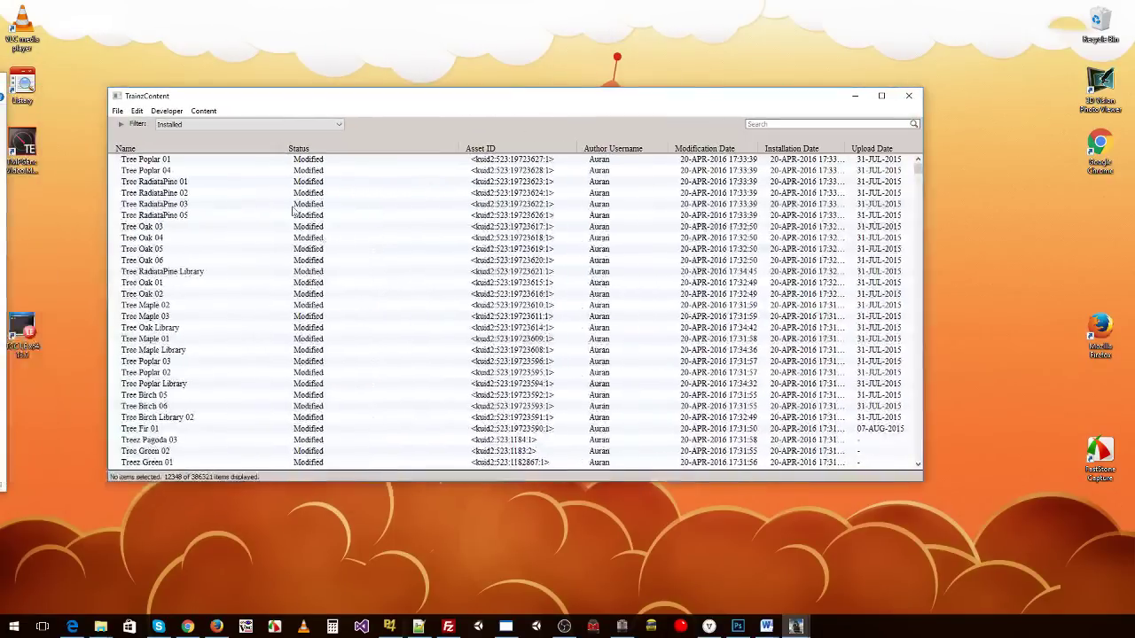
click(164, 173)
scroll(221, 249, down, 8)
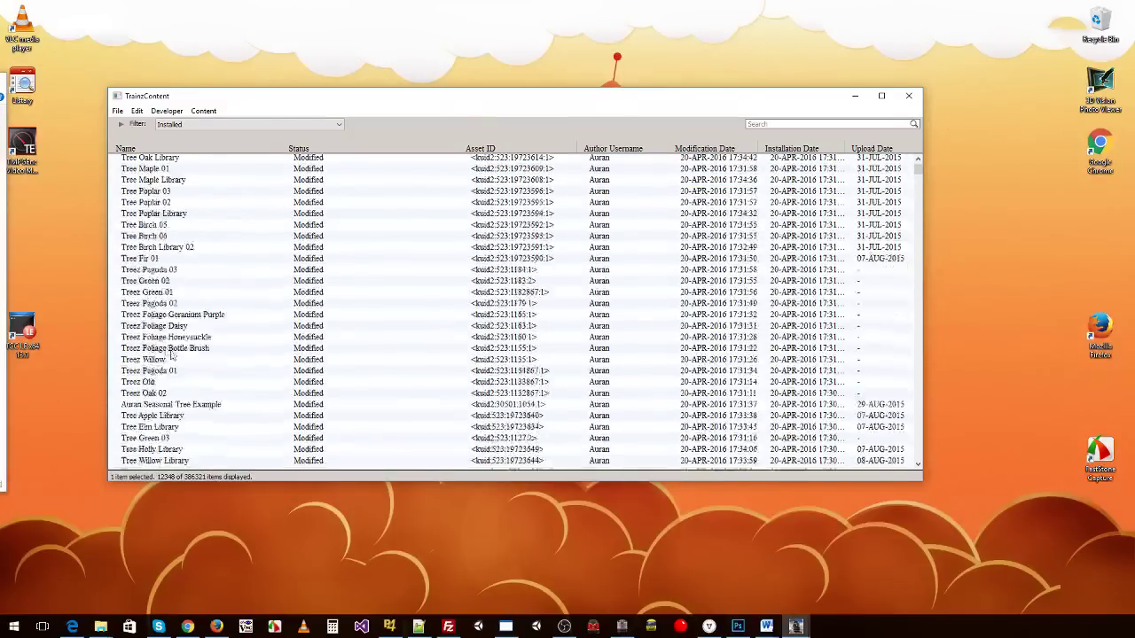
scroll(186, 353, down, 2)
click(166, 348)
scroll(220, 293, up, 10)
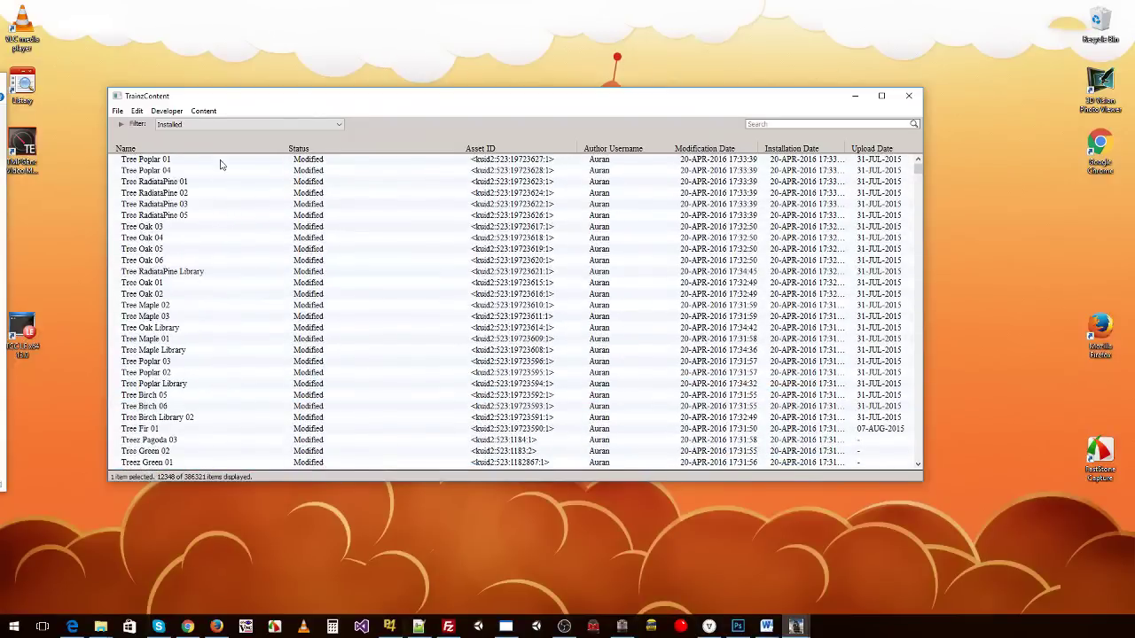
Search the installed content for "northb" and select the Northbay County TS12 route.
click(196, 124)
click(189, 141)
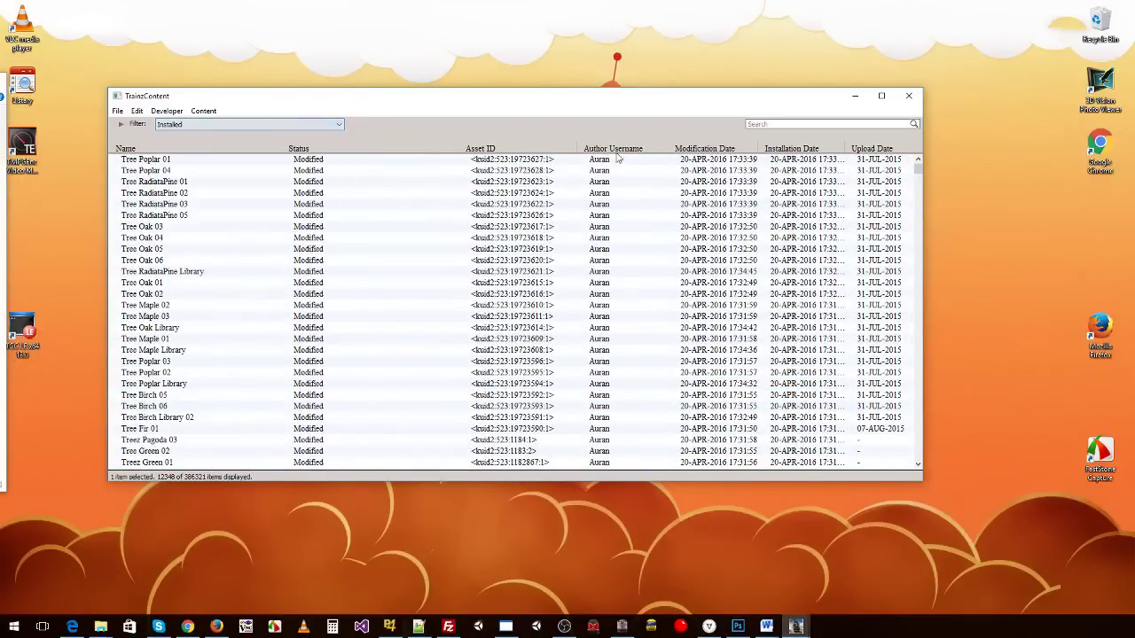
click(789, 122)
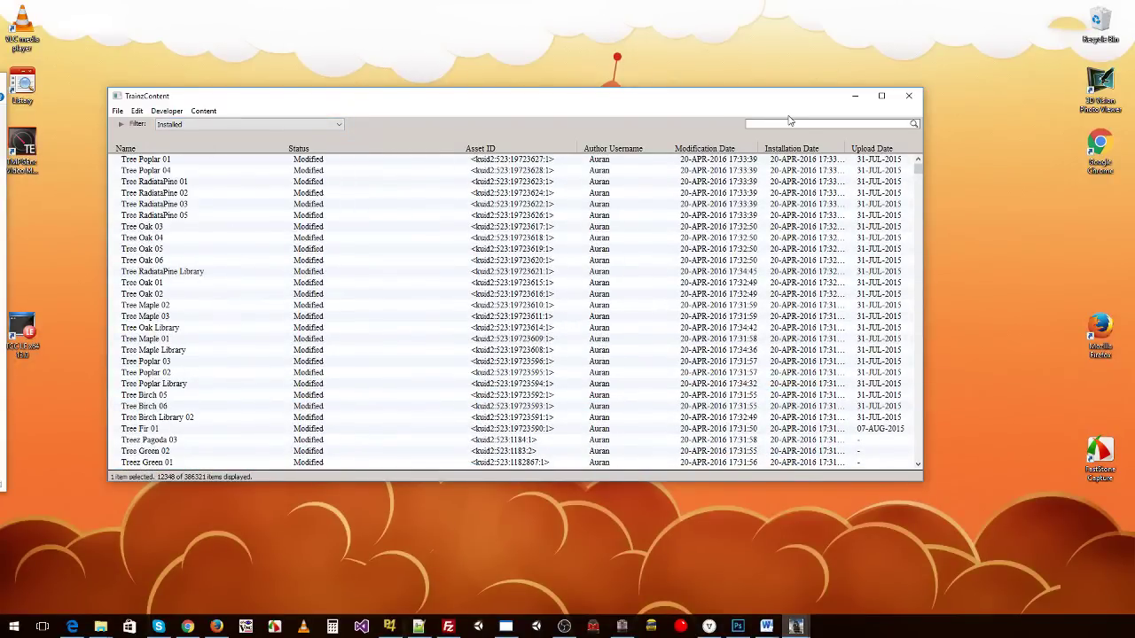
text(northb)
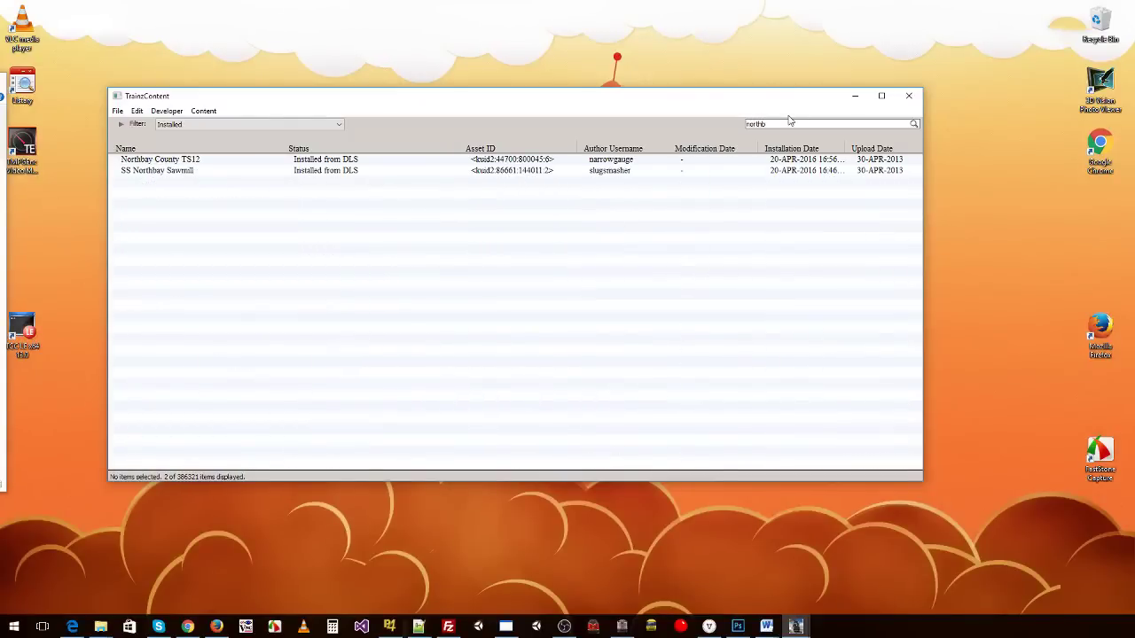
click(443, 160)
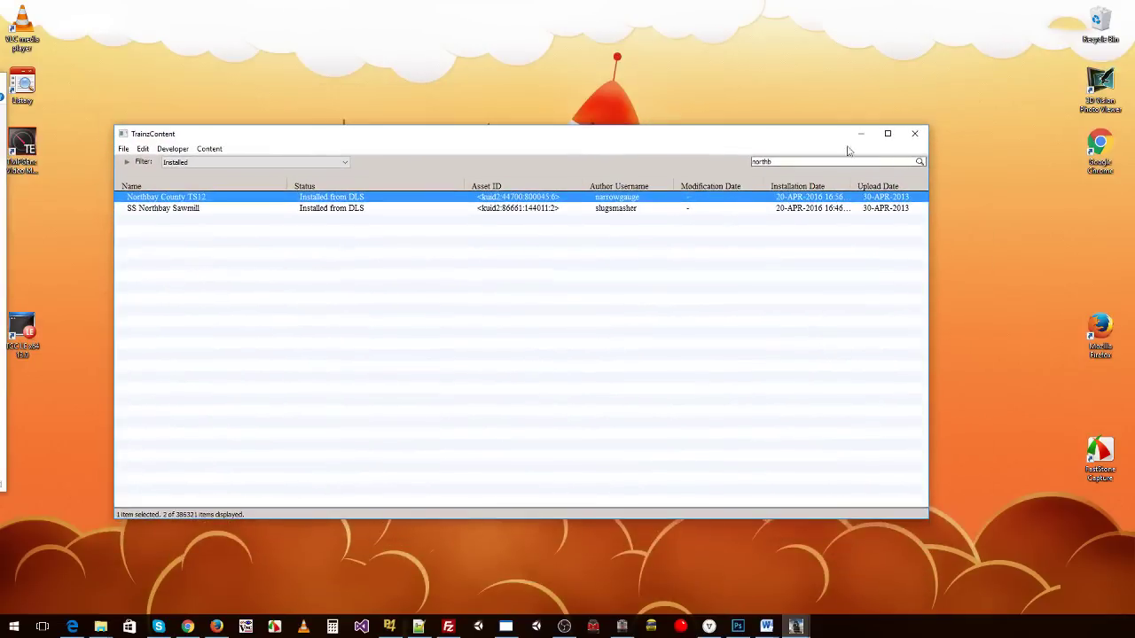
Close the content manager, then start Trainz with the Northbay County TS12 route selected.
click(915, 134)
drag(347, 204, 308, 240)
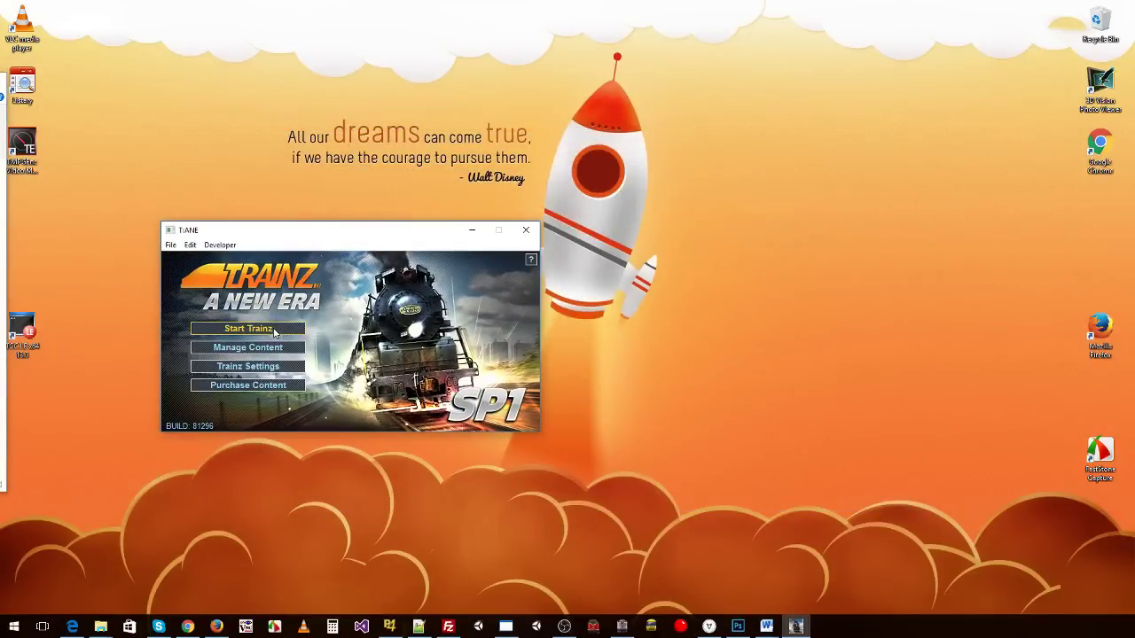
click(274, 330)
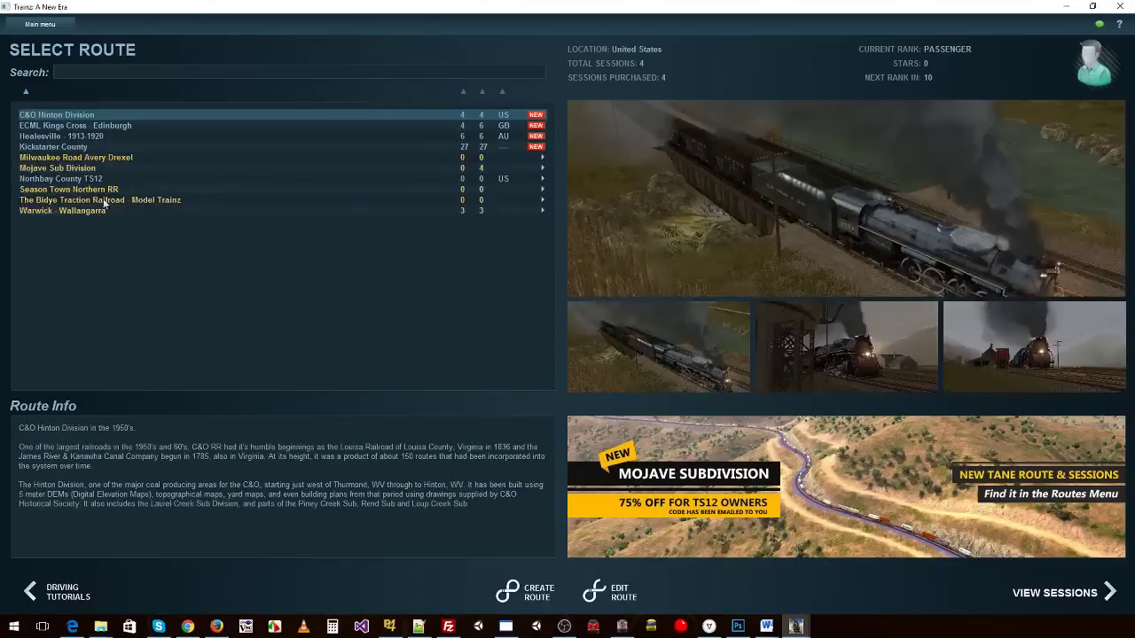
click(88, 180)
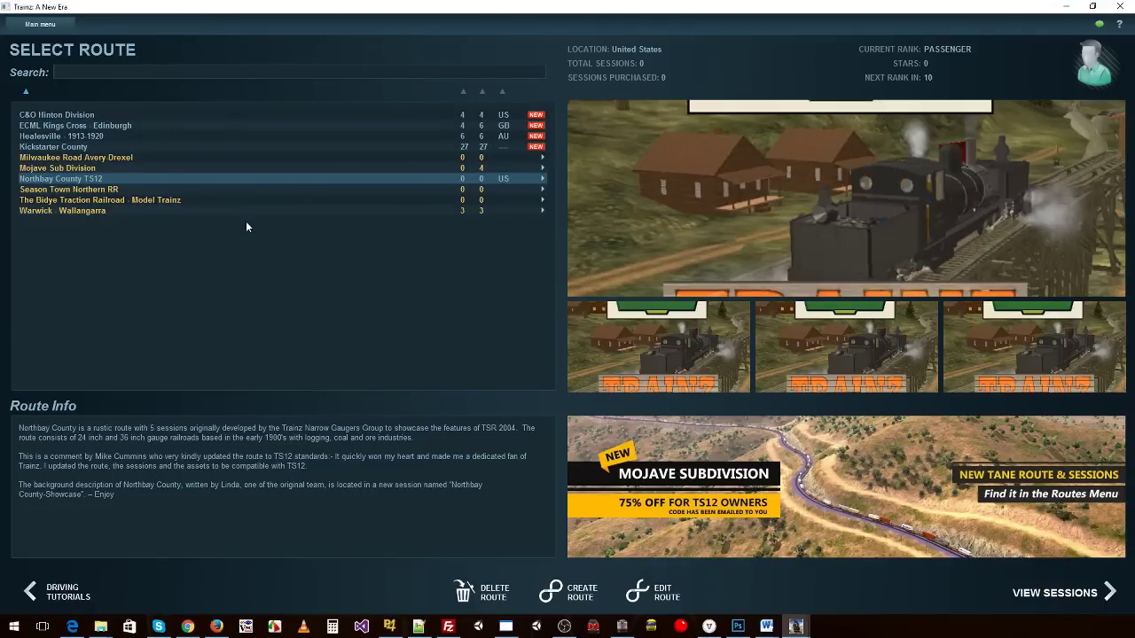
Review the video, general and sound settings in Trainz Settings.
click(35, 25)
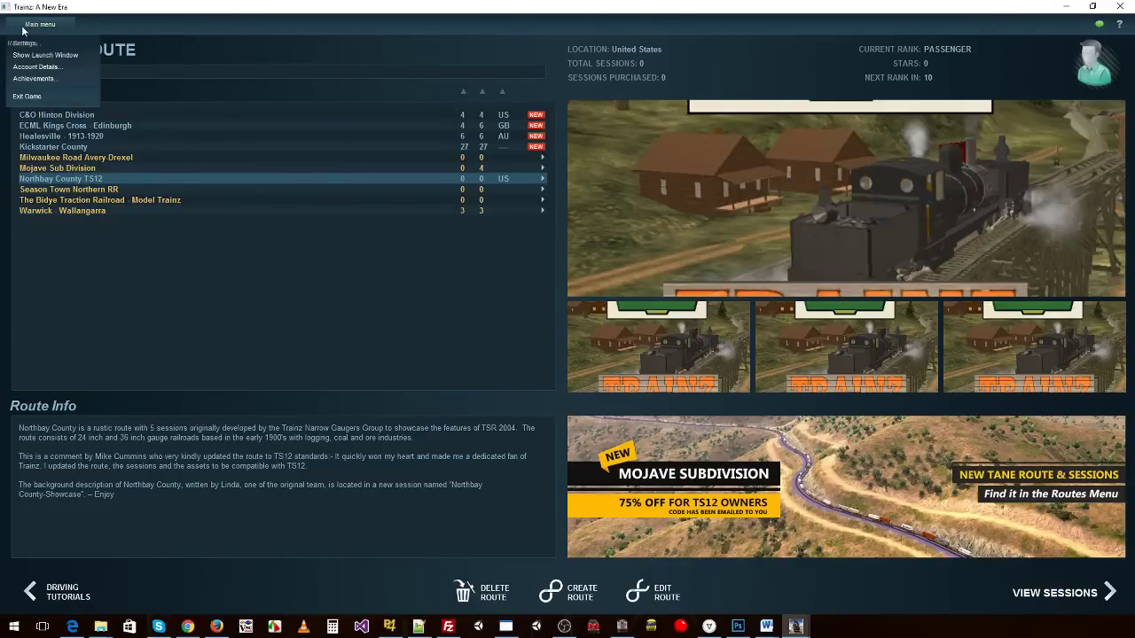
click(35, 41)
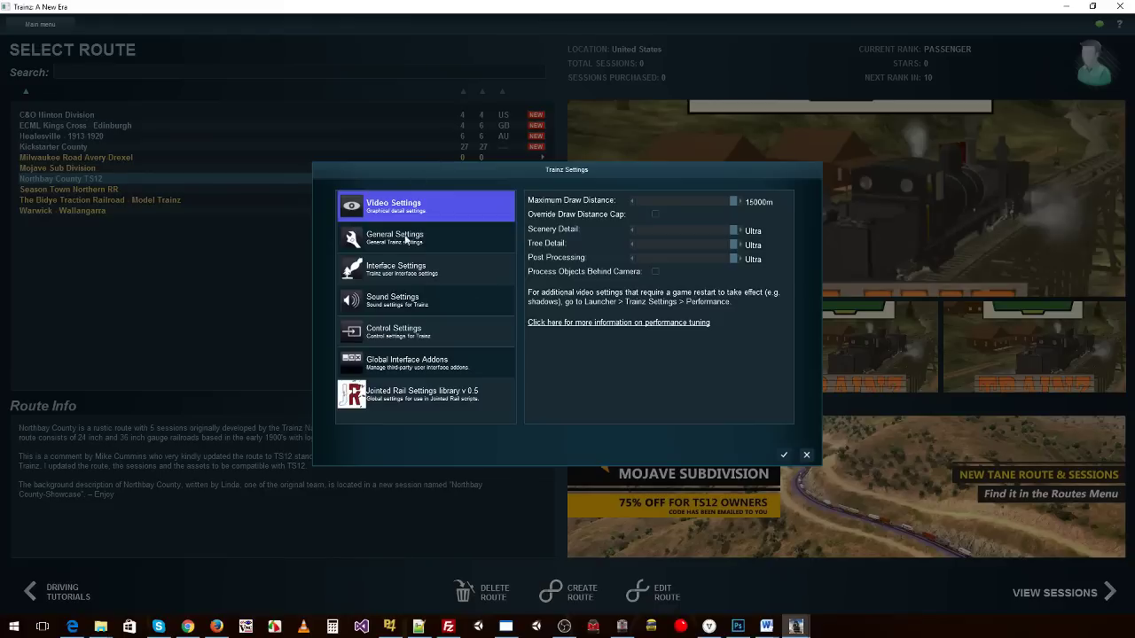
click(406, 237)
click(408, 296)
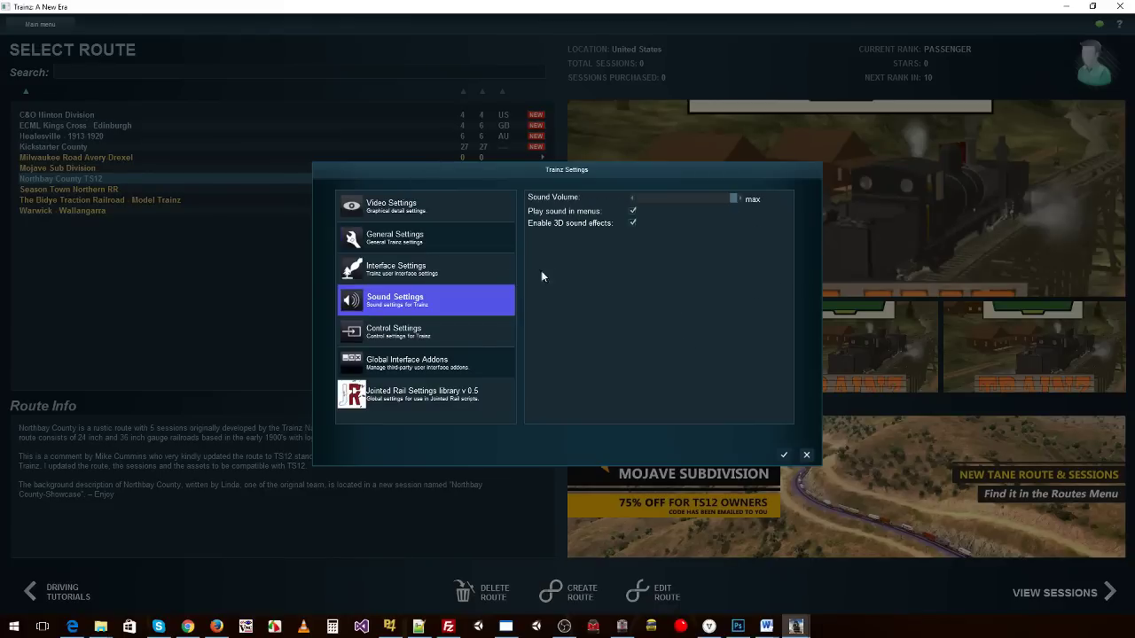
click(785, 456)
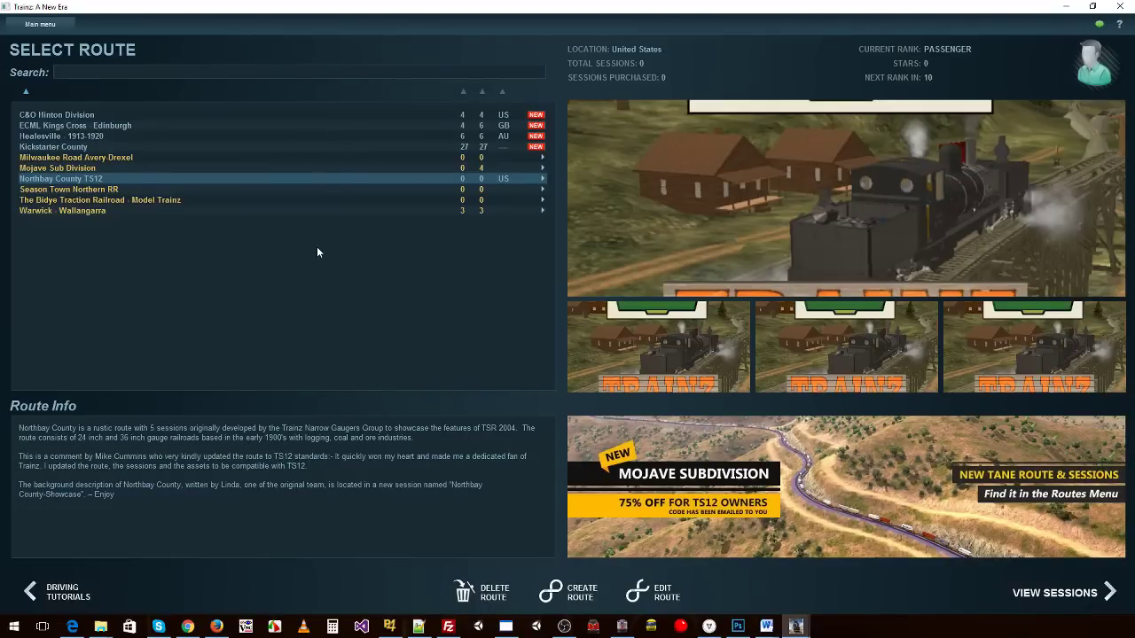
Open the Northbay County TS12 route for editing and jump to another area from the route map.
click(663, 594)
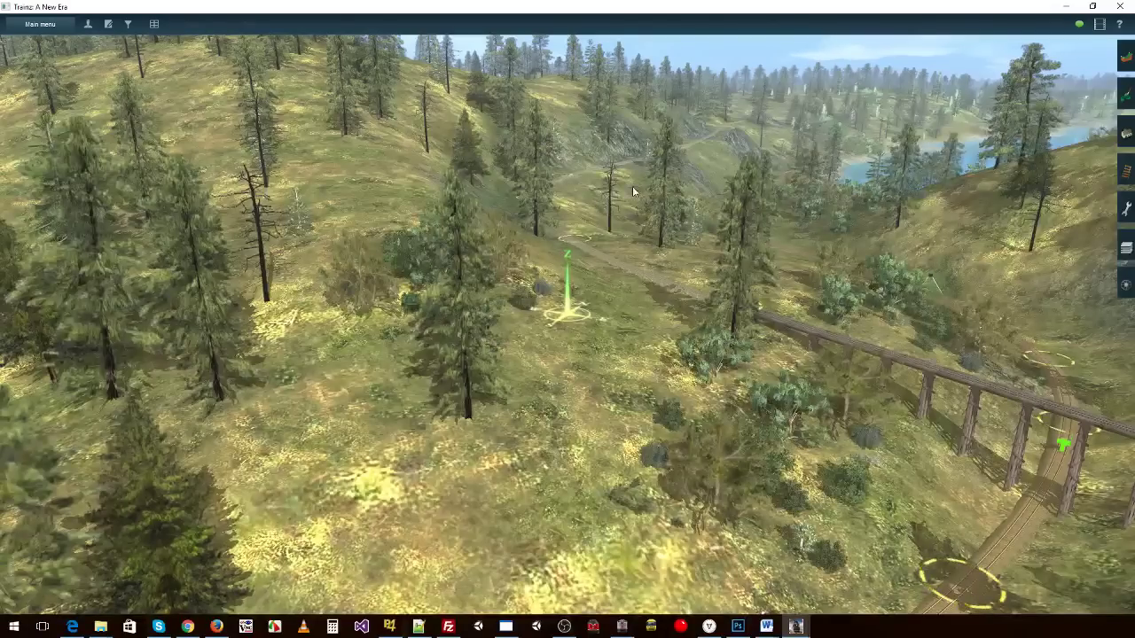
right_click(644, 311)
right_drag(727, 312, 448, 272)
key(m)
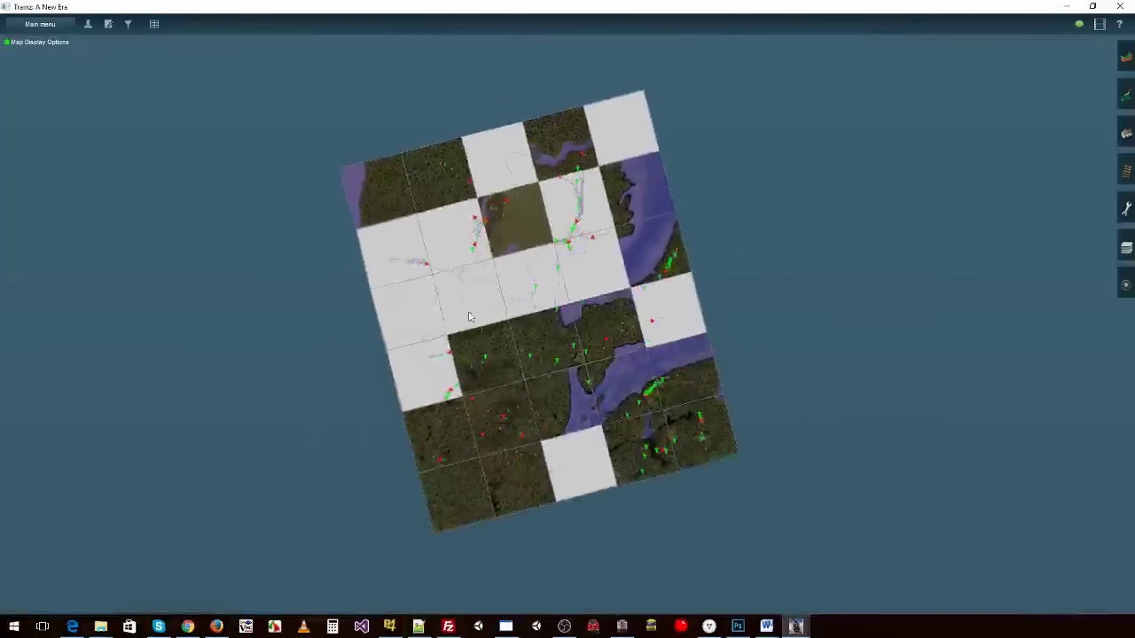
click(533, 286)
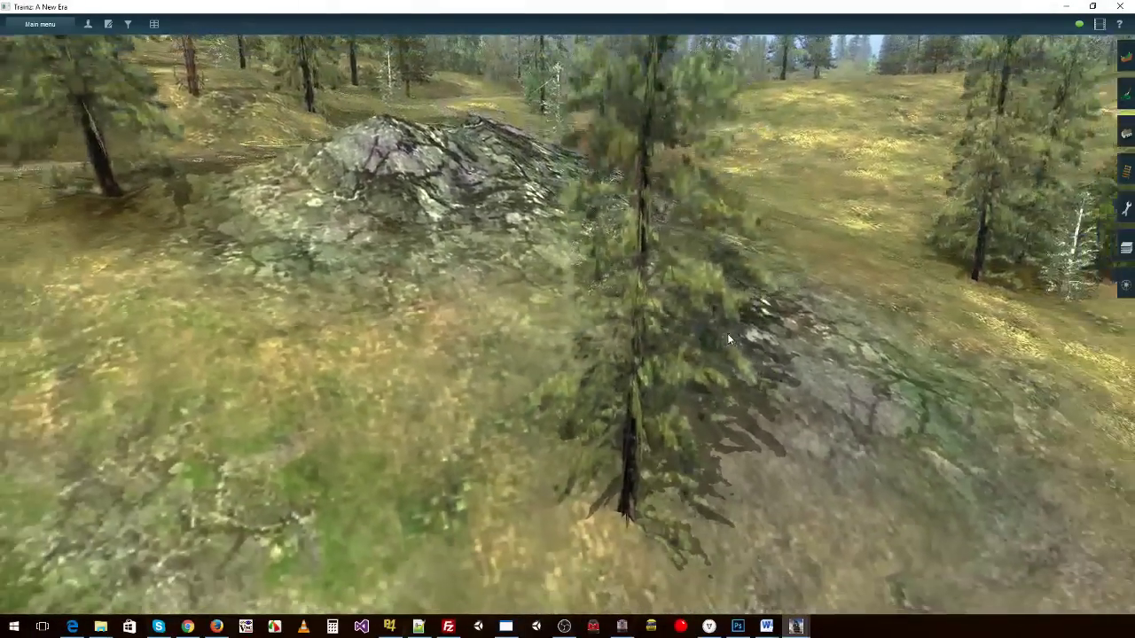
Examine the trees beside the rocky outcrop and the small silvery tree near the track from several angles.
right_click(728, 337)
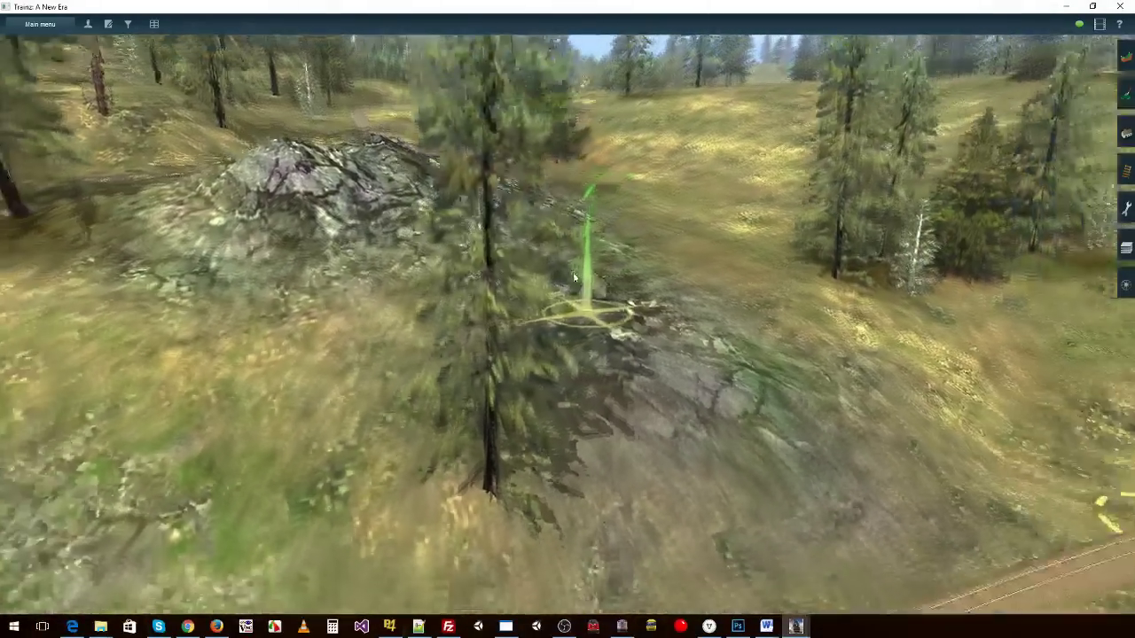
right_click(559, 233)
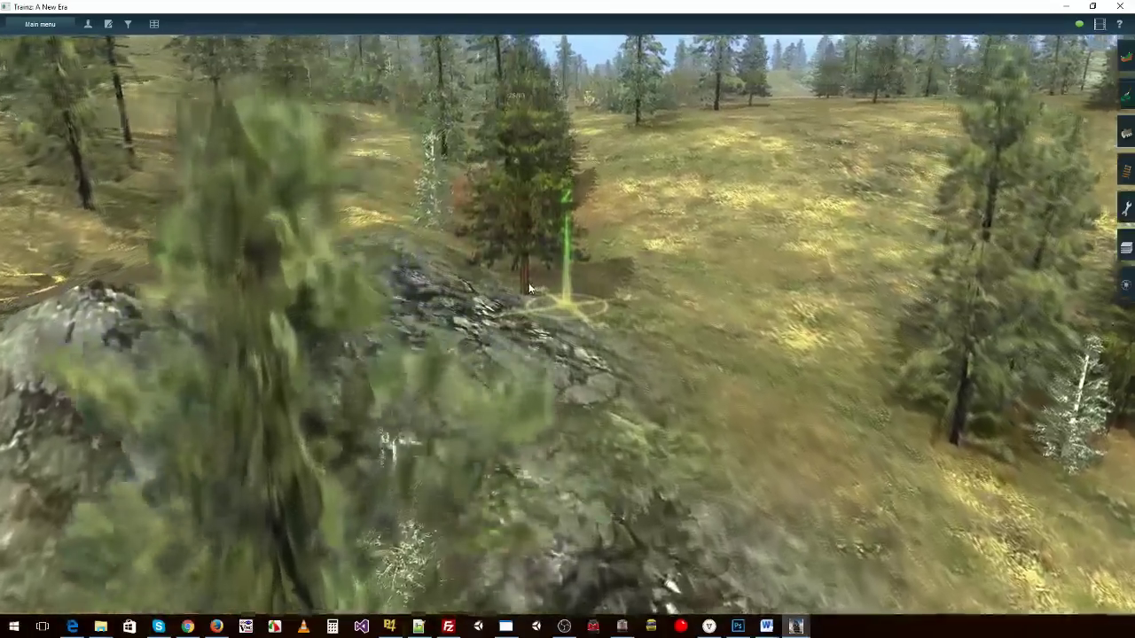
key(Left)
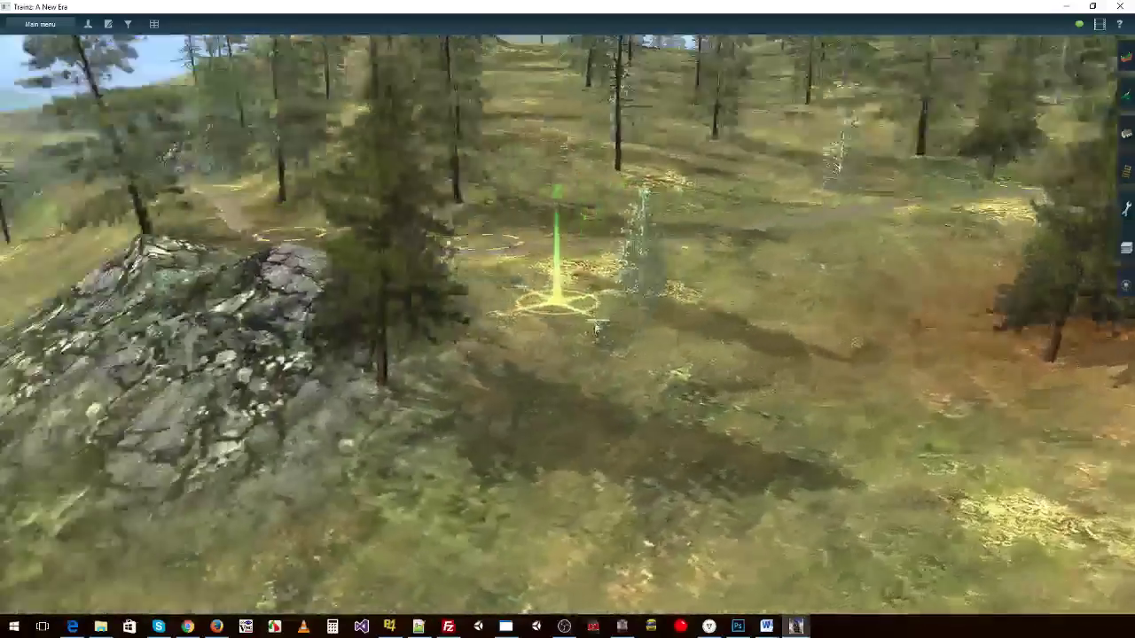
right_click(646, 329)
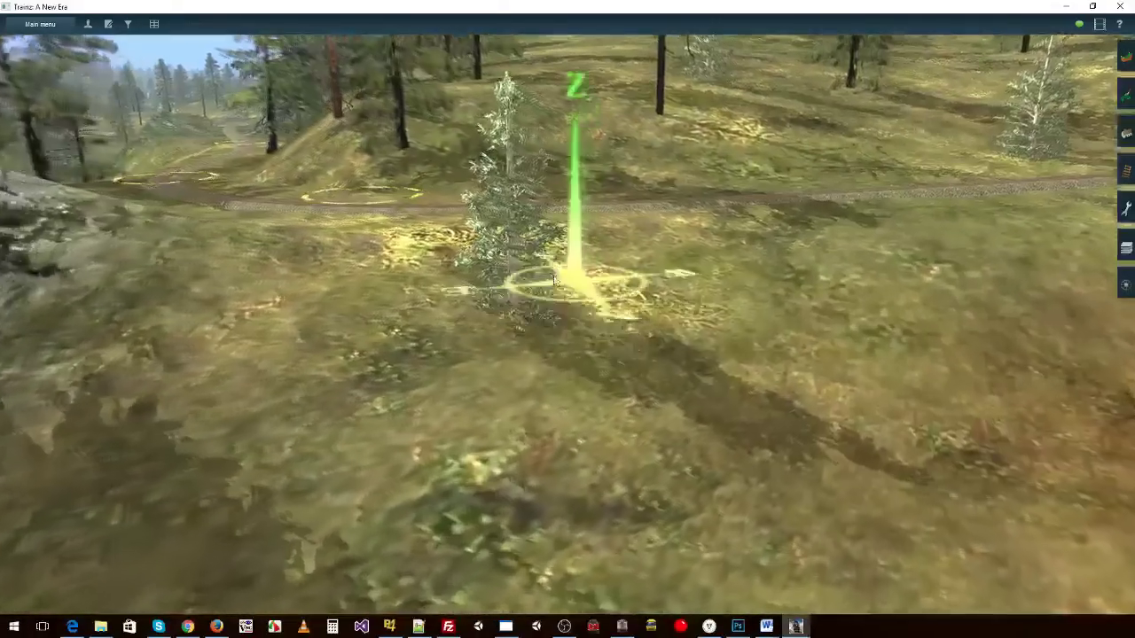
right_click(535, 264)
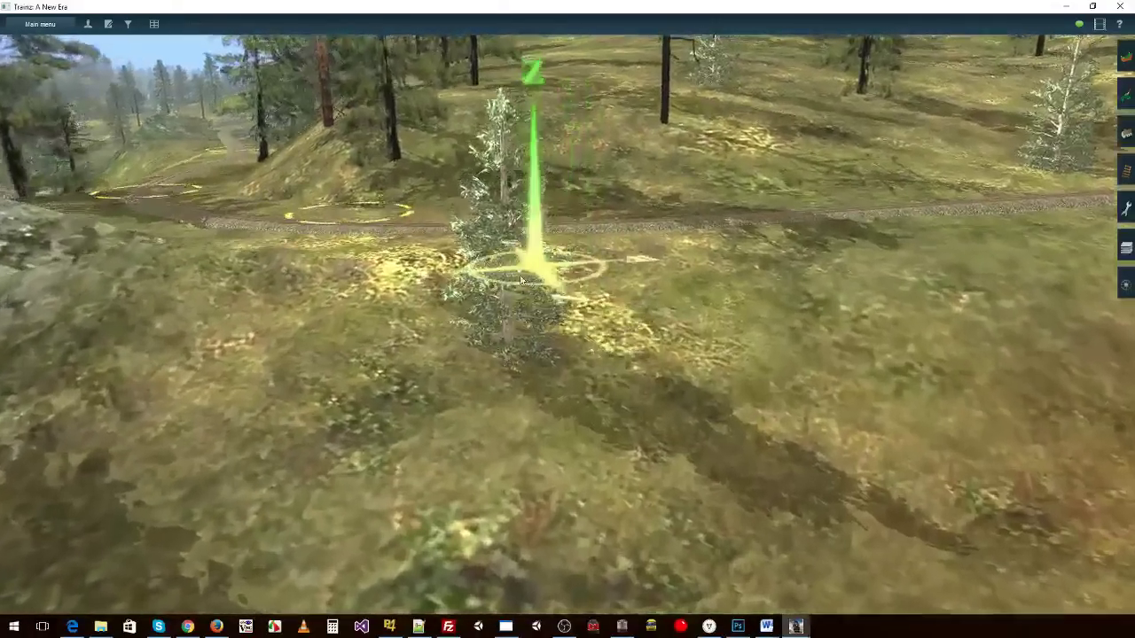
scroll(508, 307, up, 5)
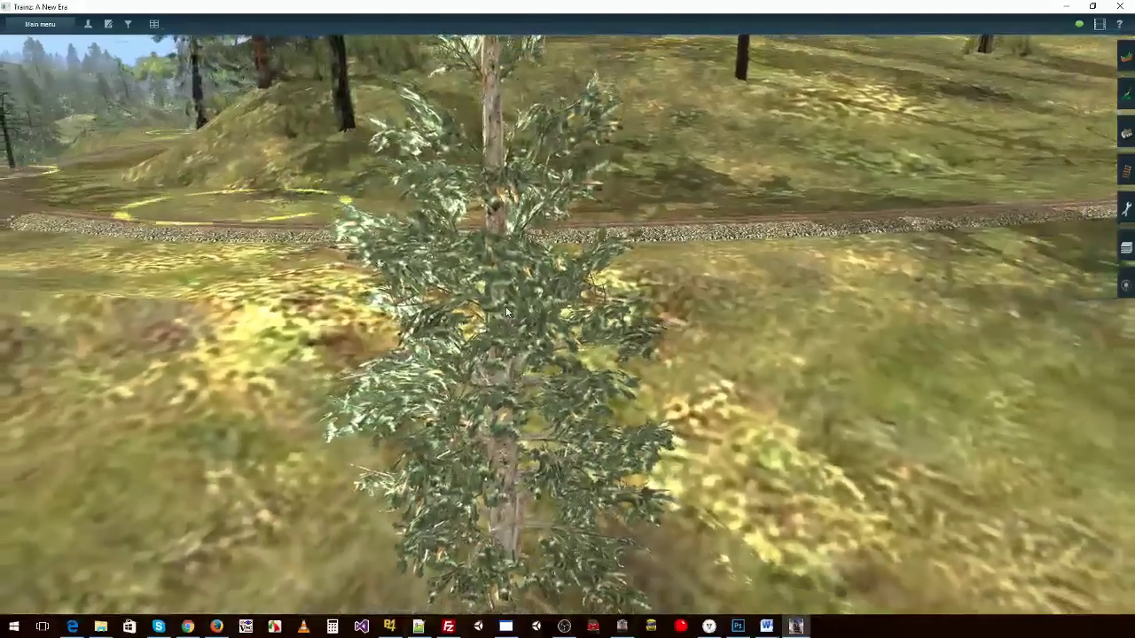
scroll(507, 311, down, 5)
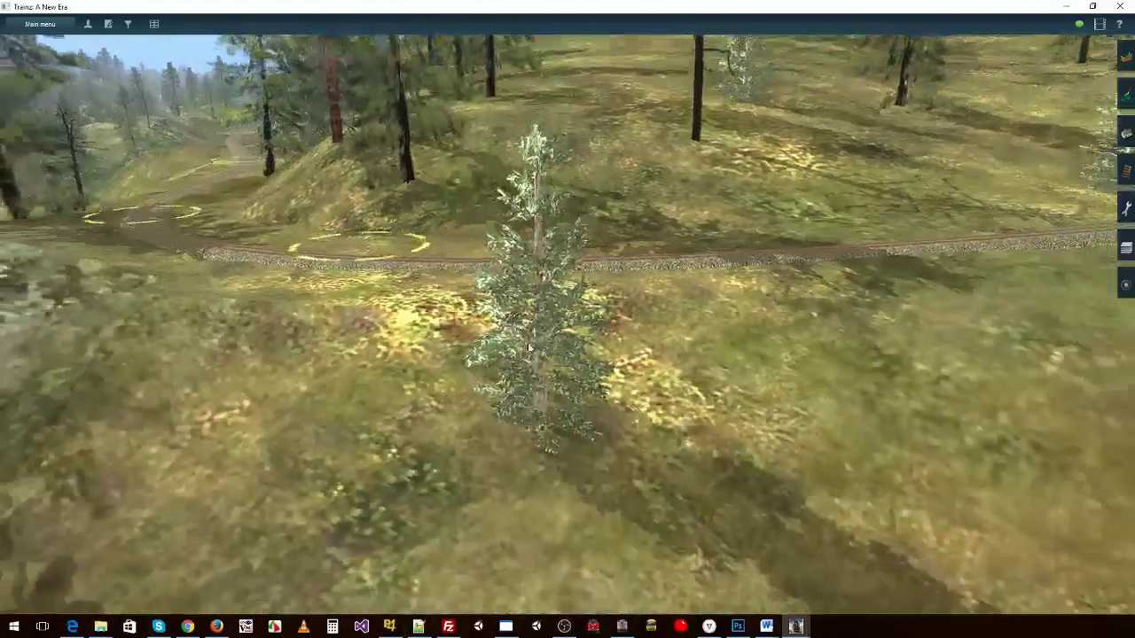
key(Left)
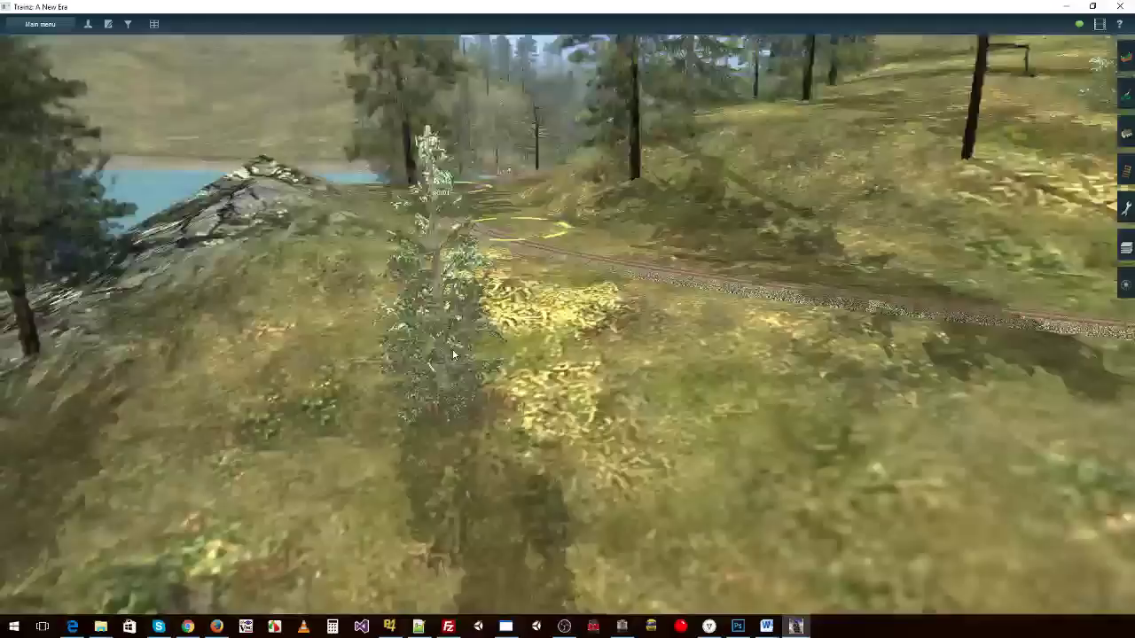
mouse_move(453, 355)
right_down()
mouse_move(435, 342)
mouse_move(652, 321)
mouse_move(562, 311)
mouse_move(606, 302)
mouse_move(585, 308)
right_up()
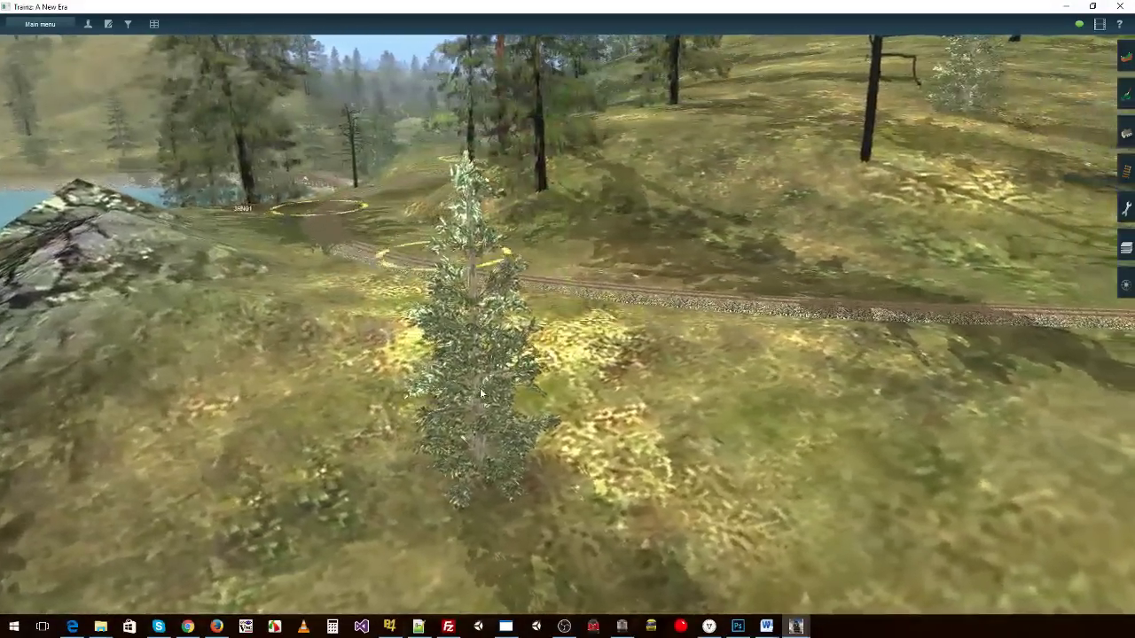
right_drag(479, 387, 482, 415)
Examine the forest and shoreline along the track as far as the wooden bridge over the lake.
scroll(556, 381, down, 5)
right_click(300, 288)
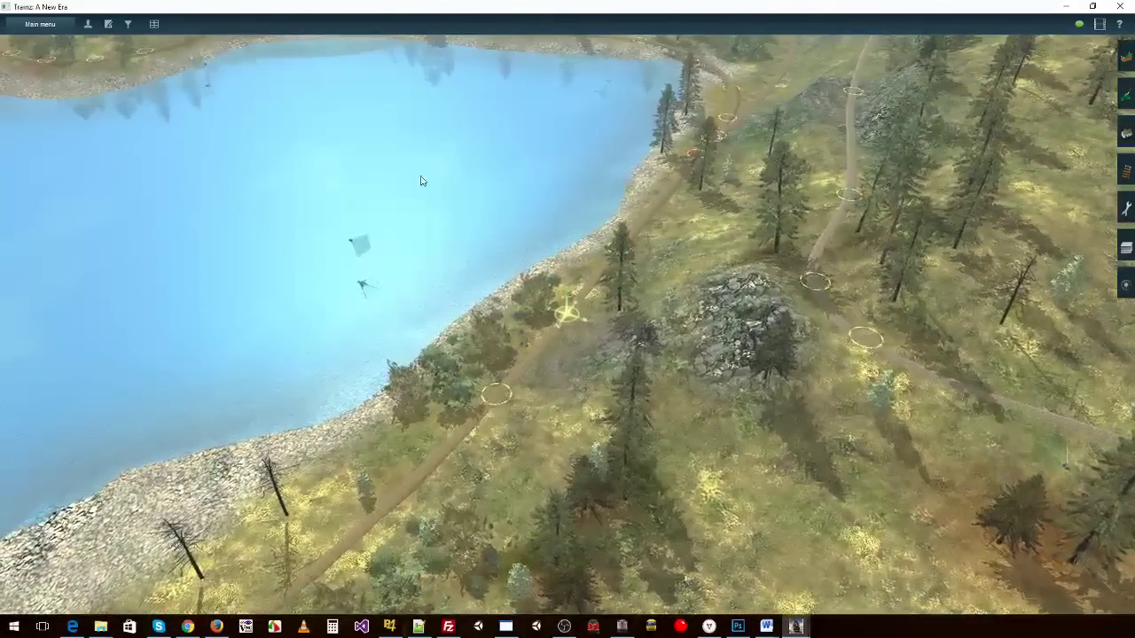
right_click(434, 76)
right_click(596, 152)
right_click(554, 194)
right_click(461, 202)
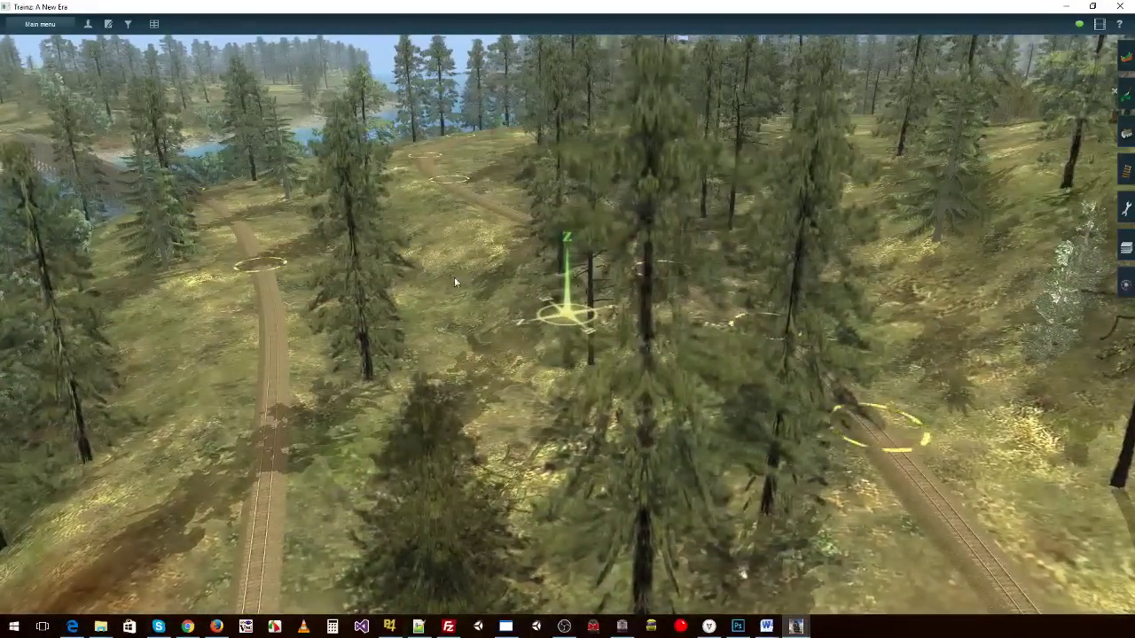
scroll(449, 280, down, 3)
right_click(382, 255)
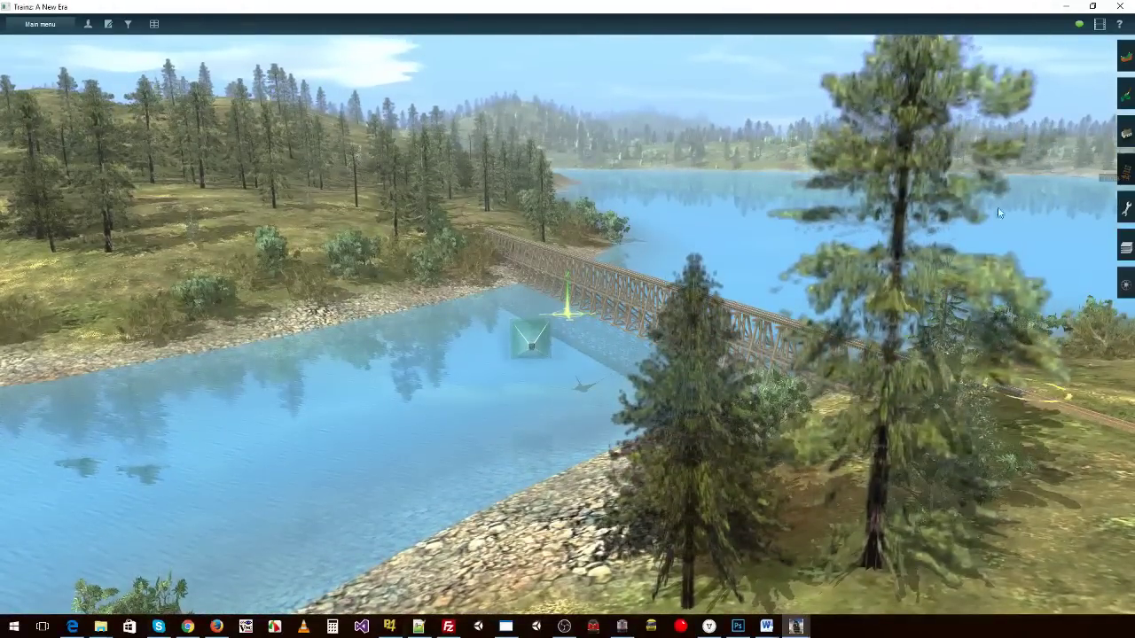
right_click(698, 502)
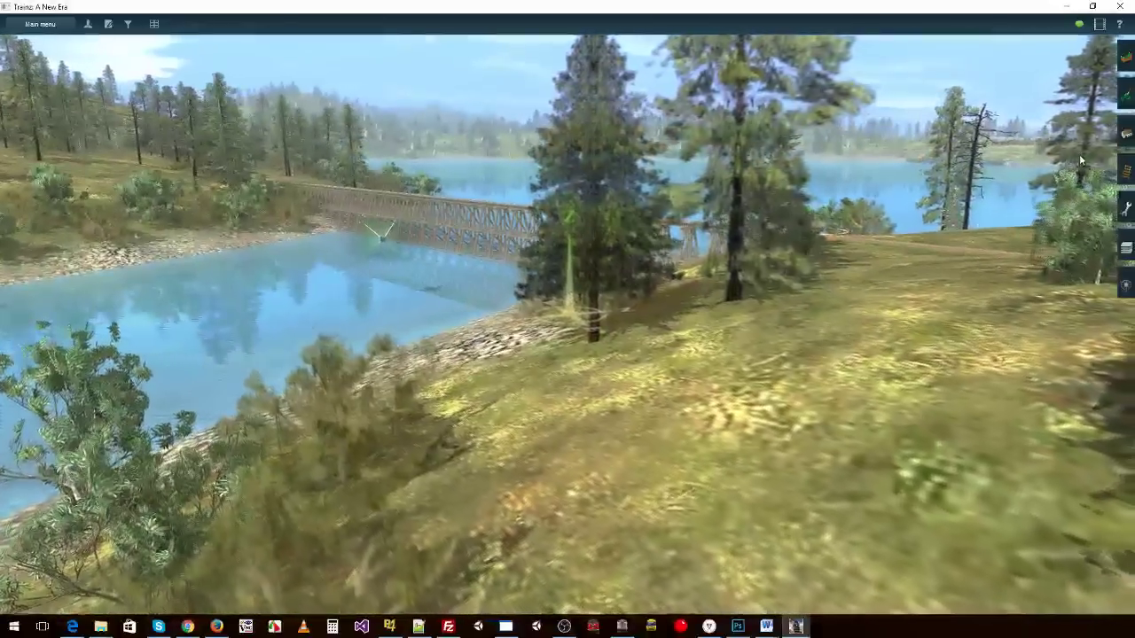
Use Get object to pick the Jeffery Pine 3 25m tree standing near the bridge as the current object.
click(1126, 133)
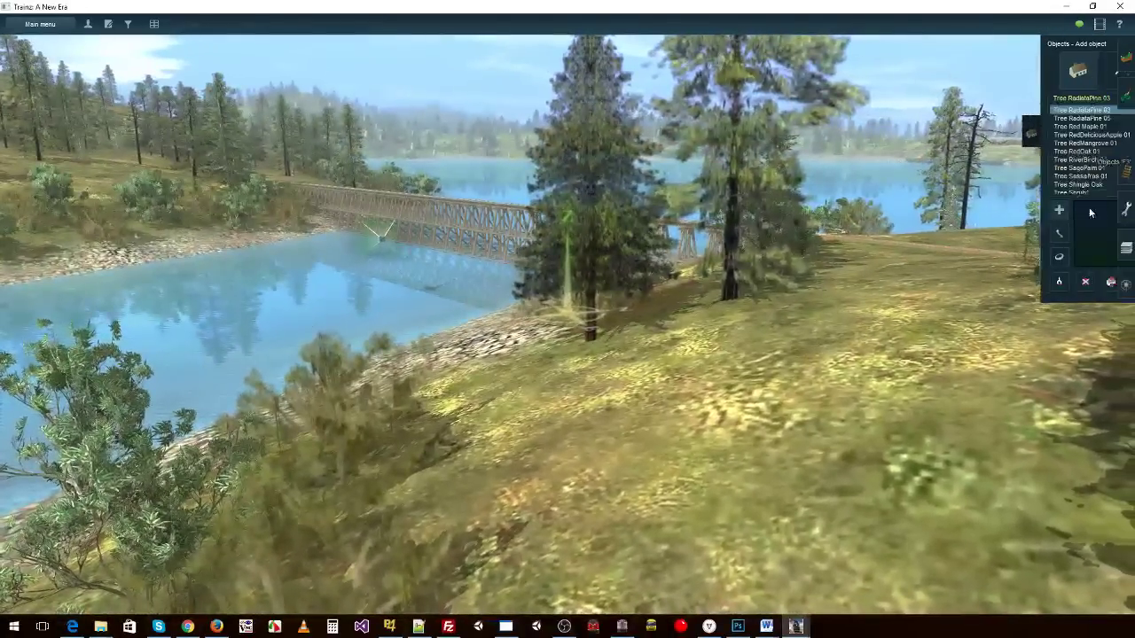
click(1021, 282)
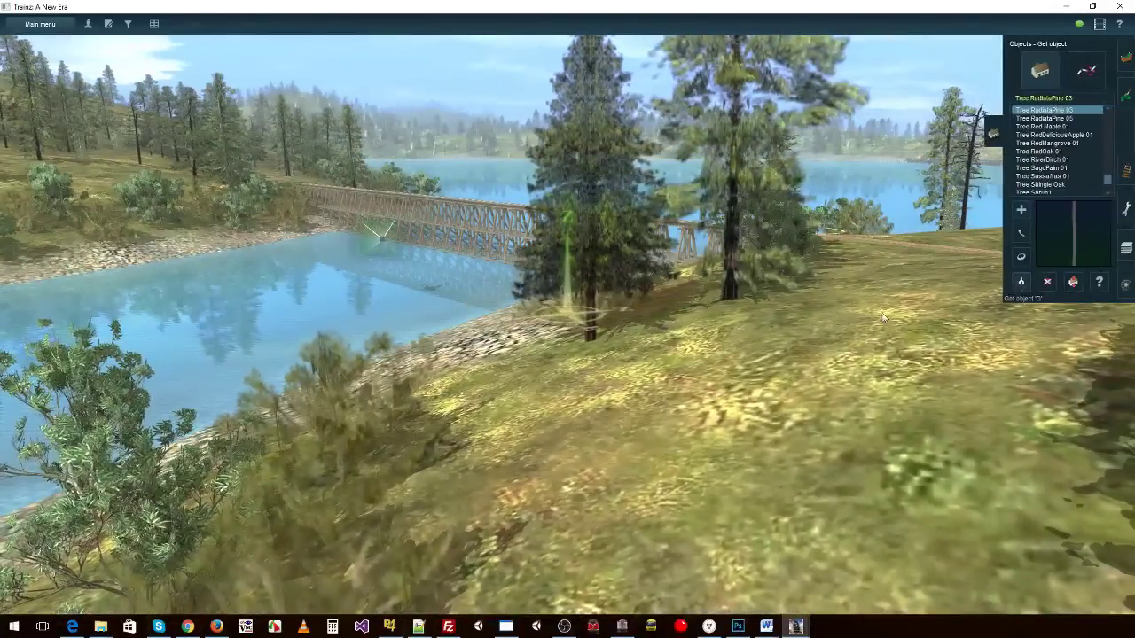
click(591, 318)
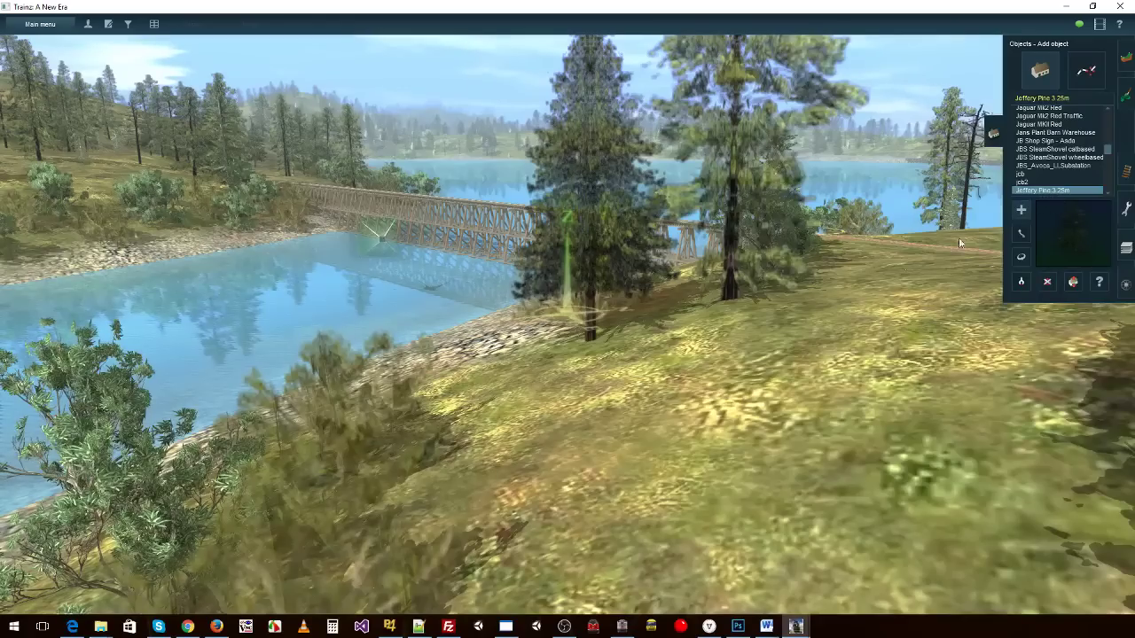
Open the Bulk asset update/replace tool and add Jeffery Pine 3 25m to the assets to update.
right_click(588, 370)
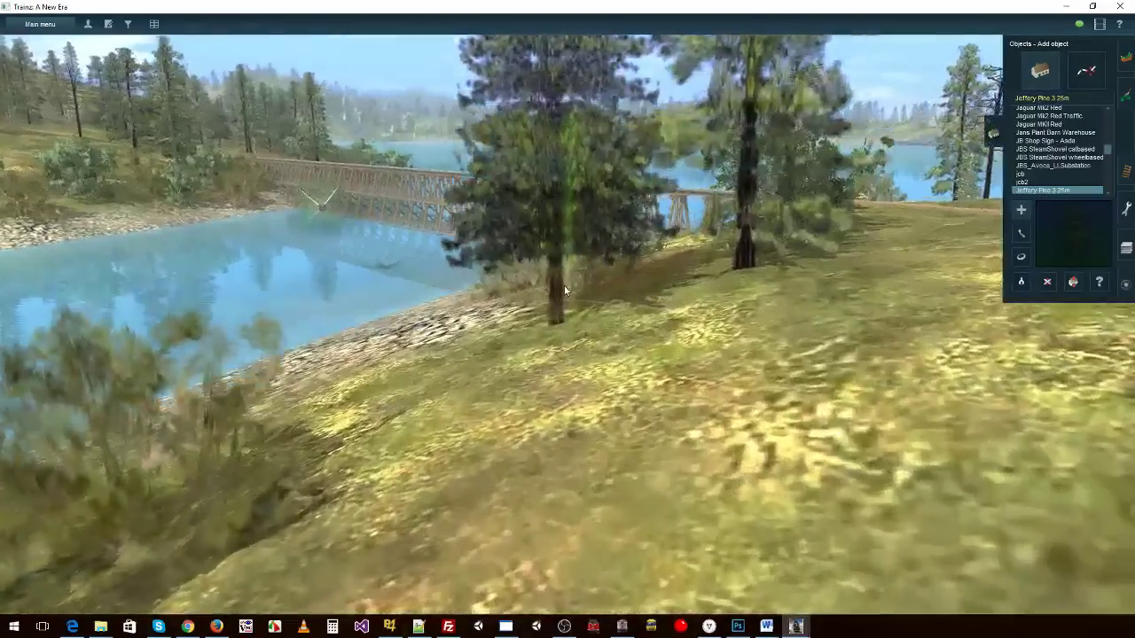
right_click(565, 290)
key(Up)
scroll(562, 297, down, 3)
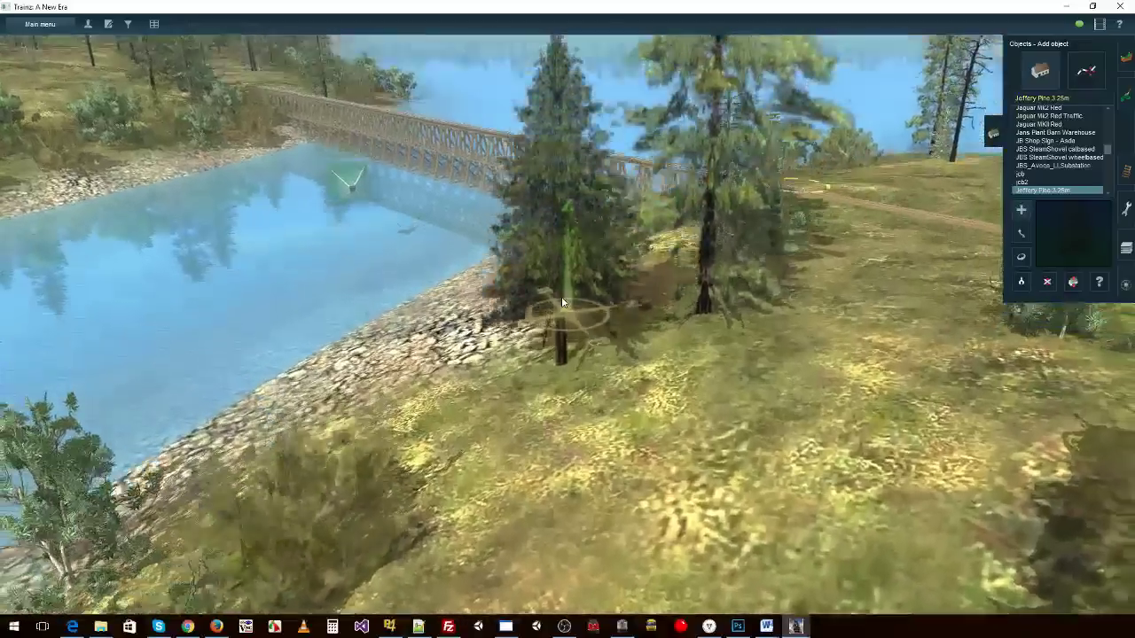
key(Down)
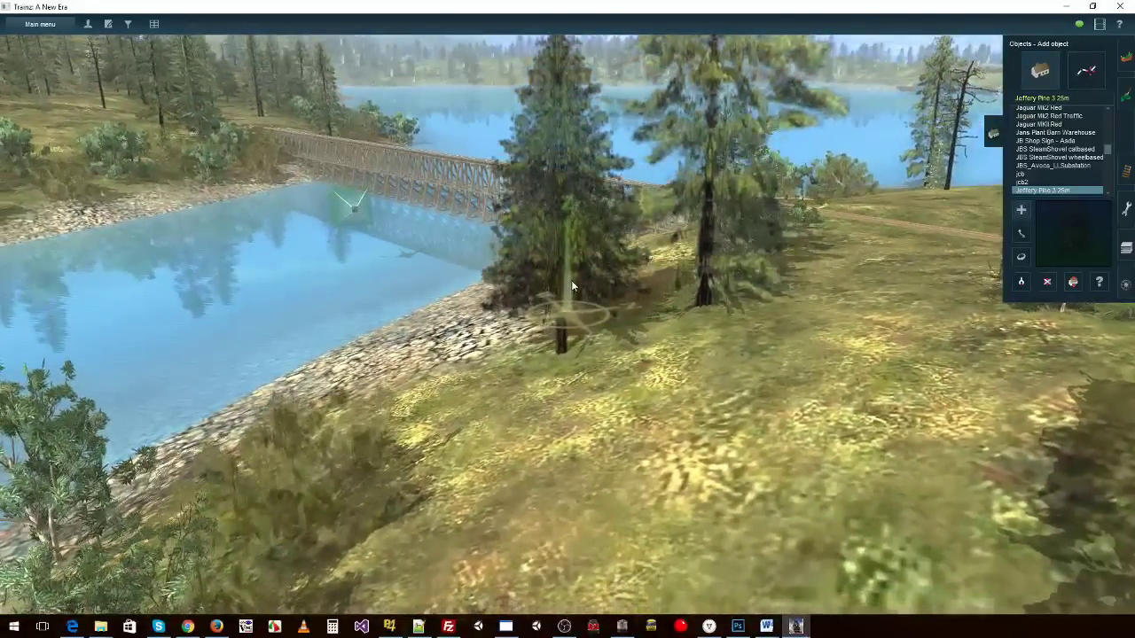
click(39, 24)
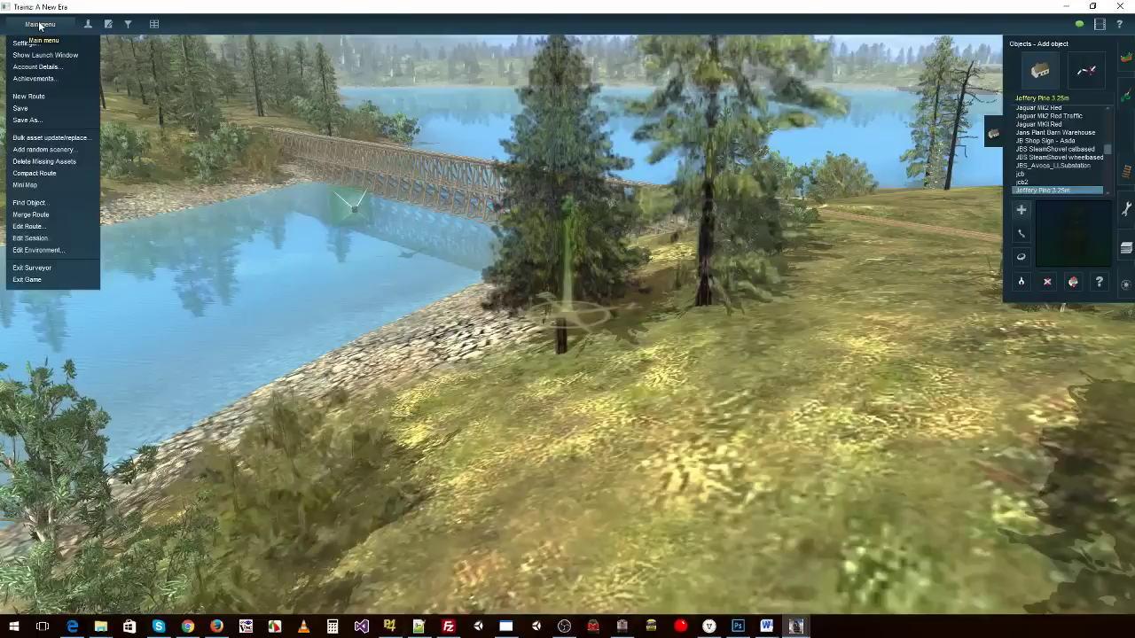
click(55, 139)
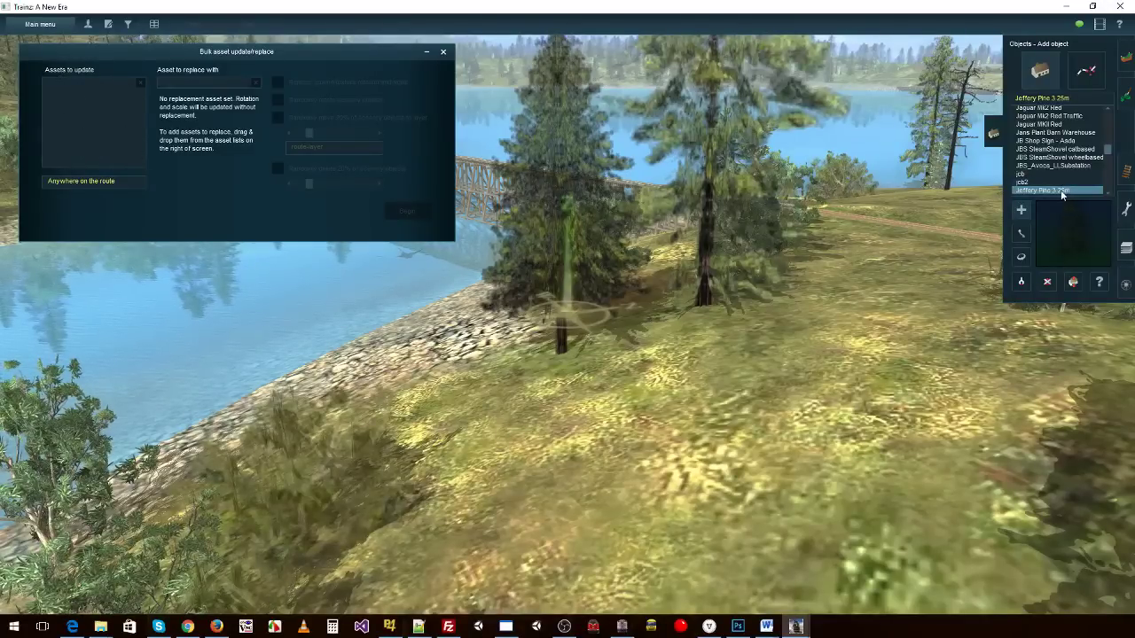
drag(1063, 194, 103, 116)
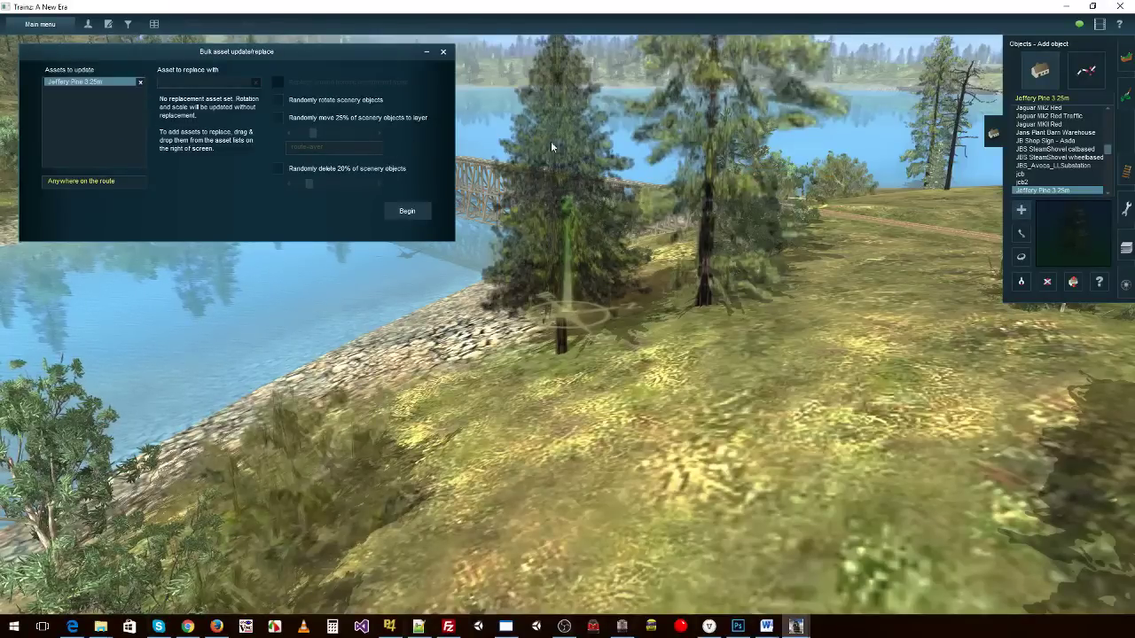
Try adding JBS SteamShovel catbased and Jans Plant Barn Warehouse to the assets to update, and reset the list to Jeffery Pine 3 25m alone.
drag(1055, 149, 98, 113)
drag(1055, 132, 83, 126)
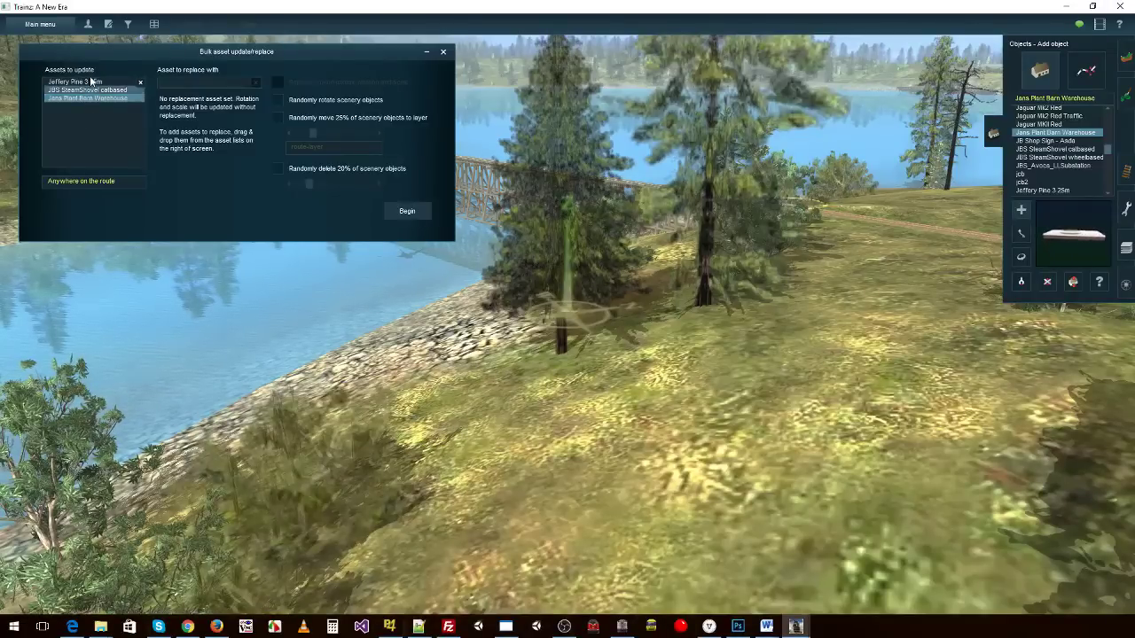
click(141, 83)
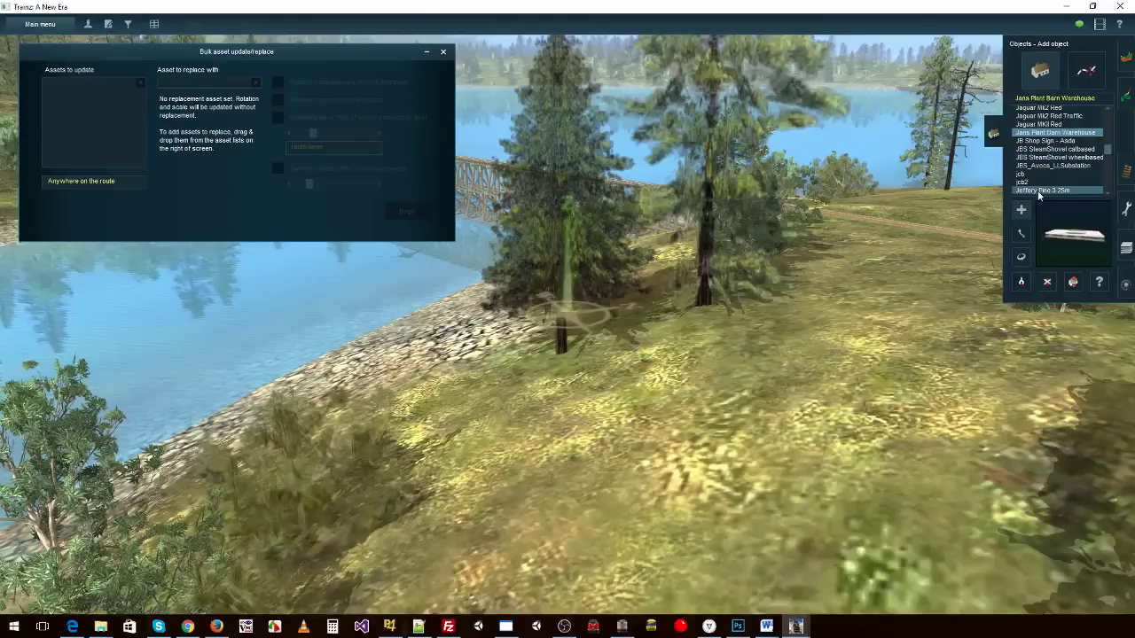
drag(1039, 193, 87, 108)
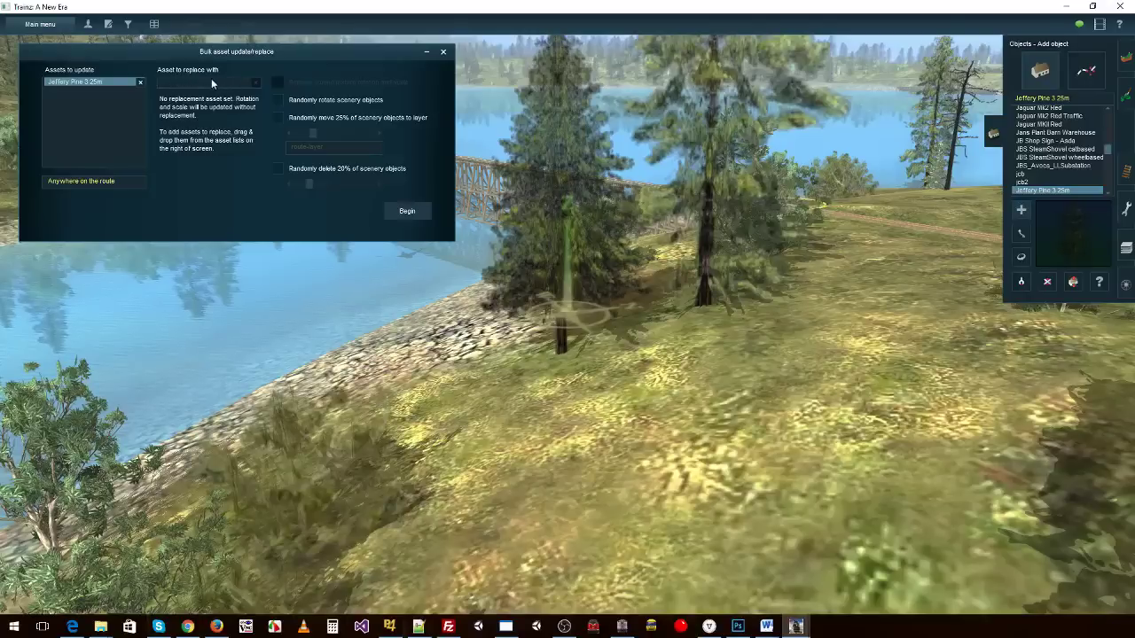
Search the objects for "tree ra" and set Tree RadiataPine 01 as the replacement asset.
click(1072, 99)
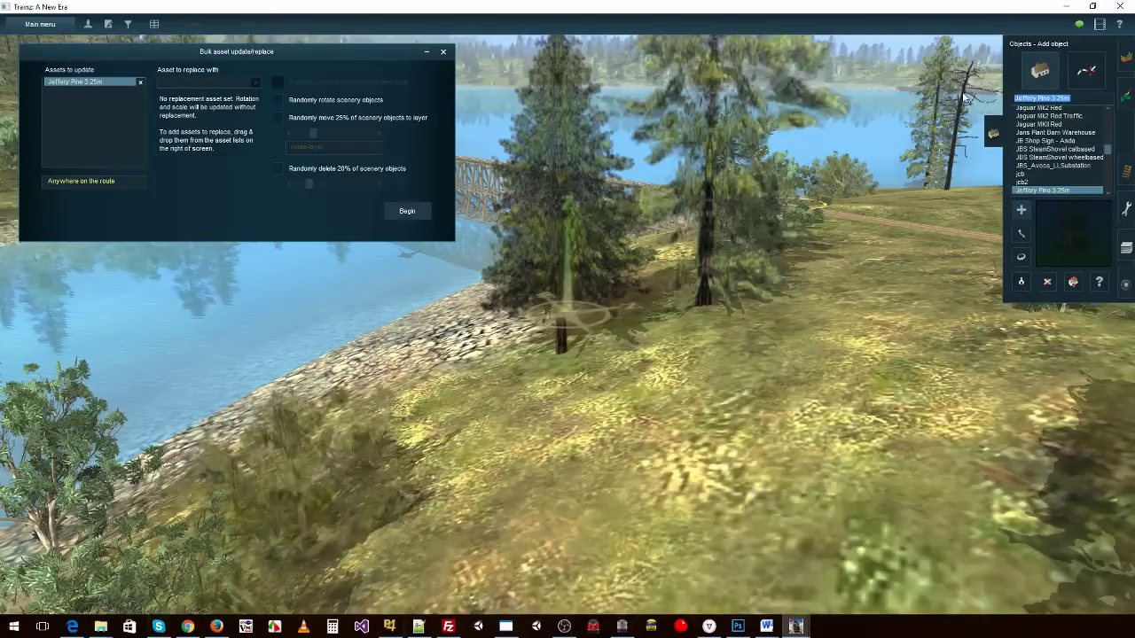
text(tree)
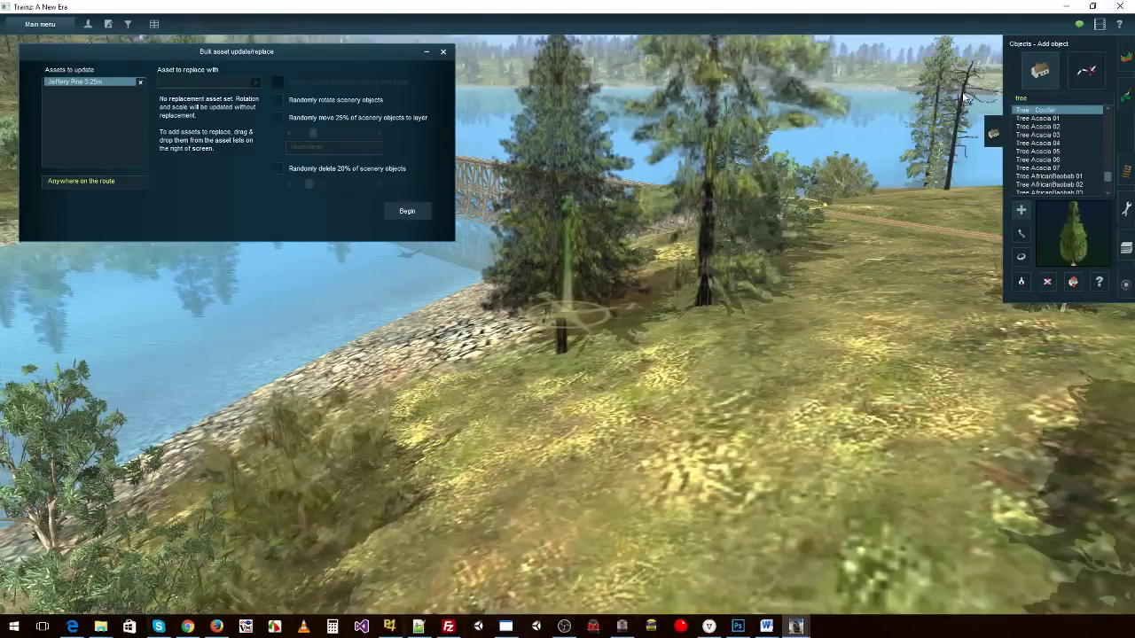
text(ra)
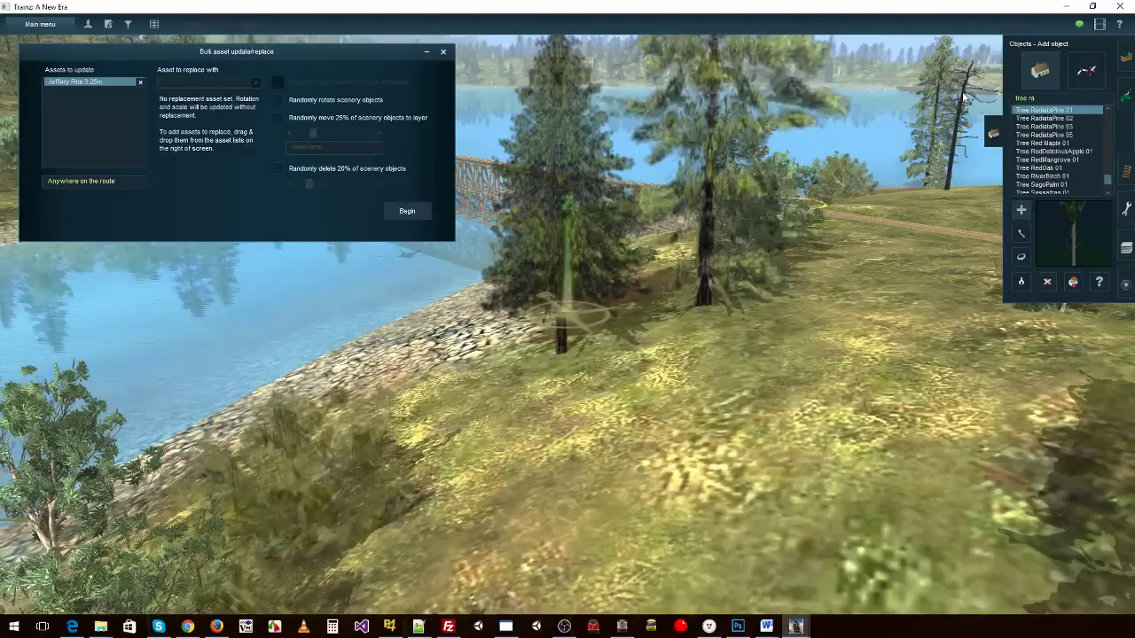
click(1064, 118)
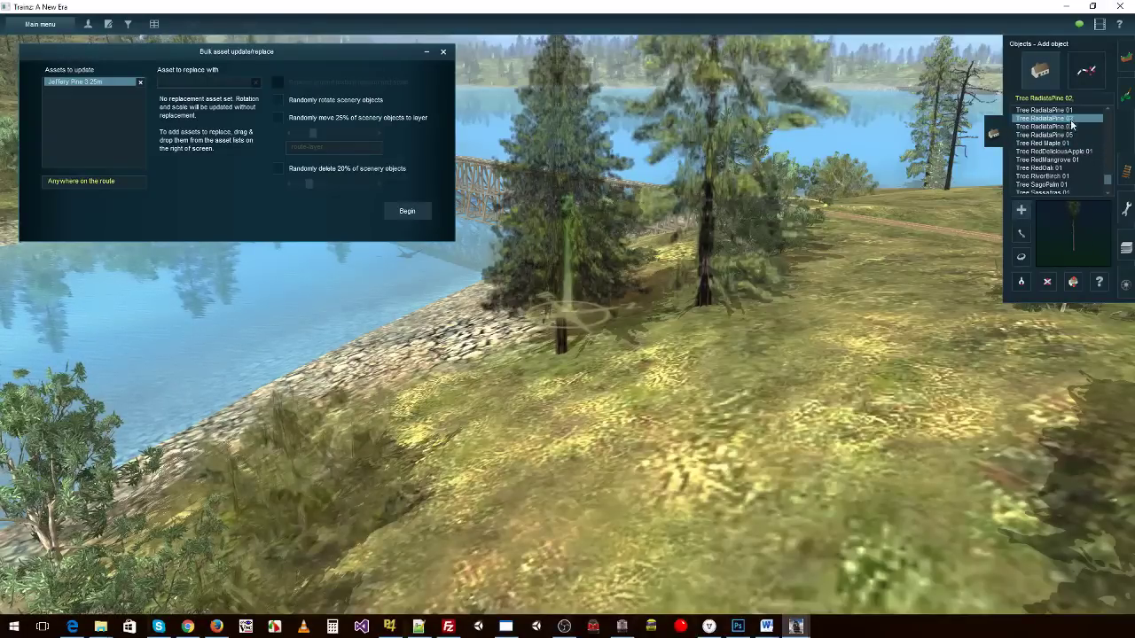
drag(1071, 119, 217, 86)
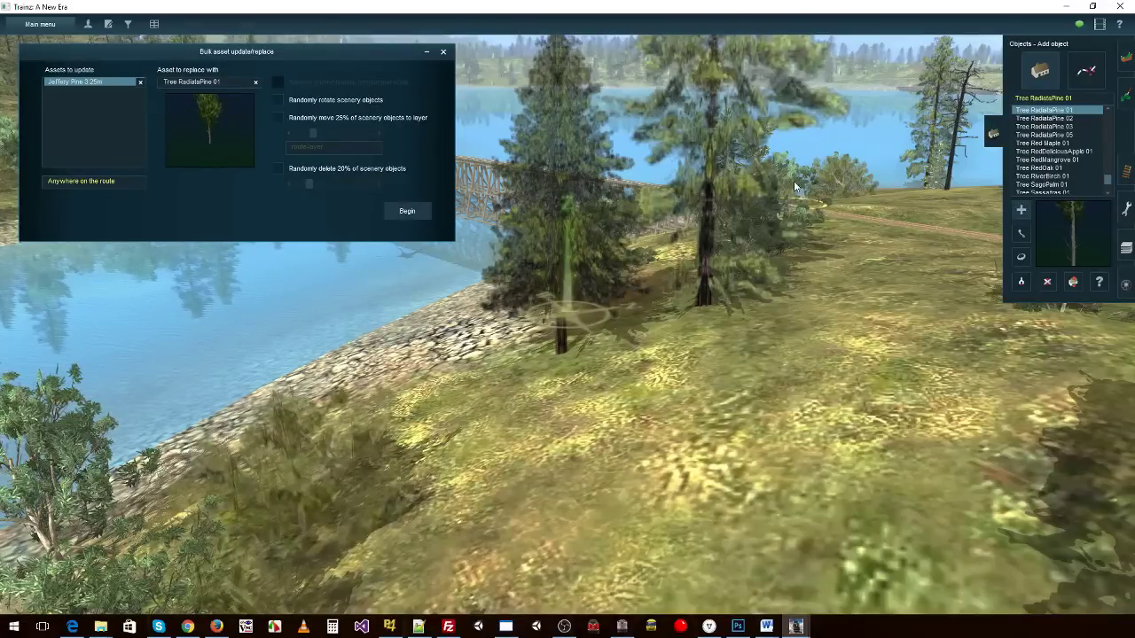
Check the route's section boundaries on the map and limit the replacement to the current section only.
click(106, 185)
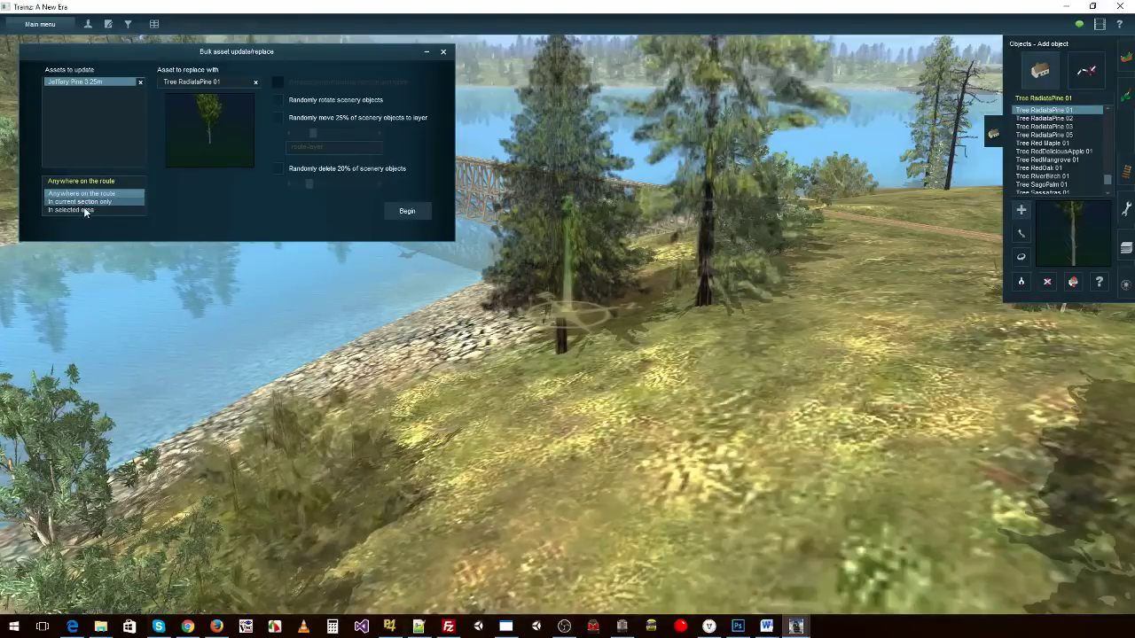
scroll(545, 383, down, 8)
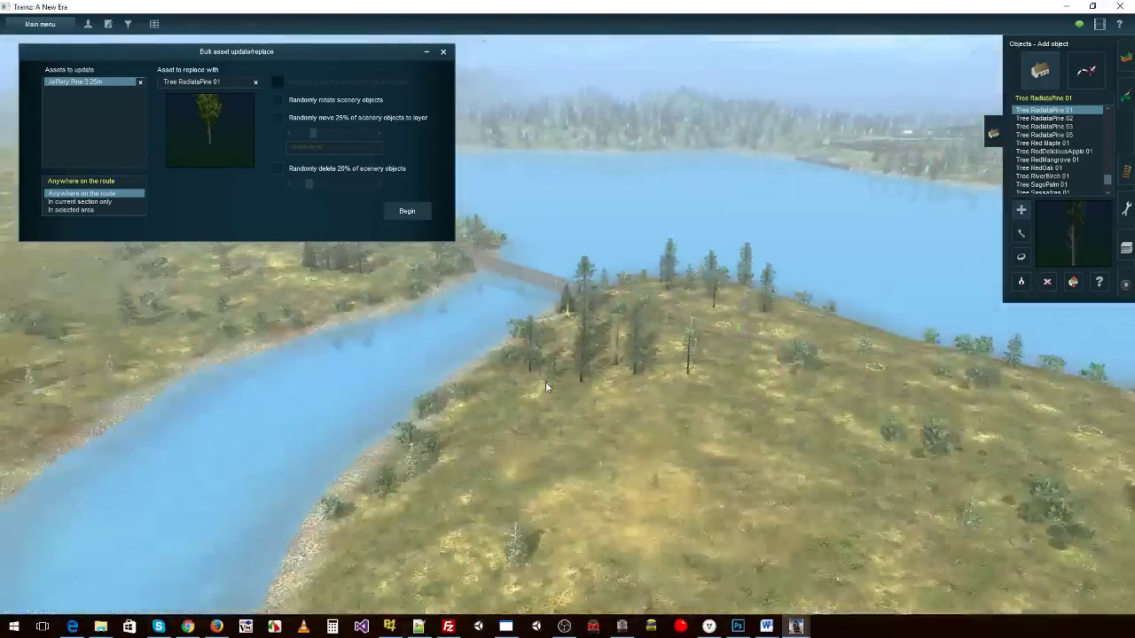
scroll(546, 383, down, 15)
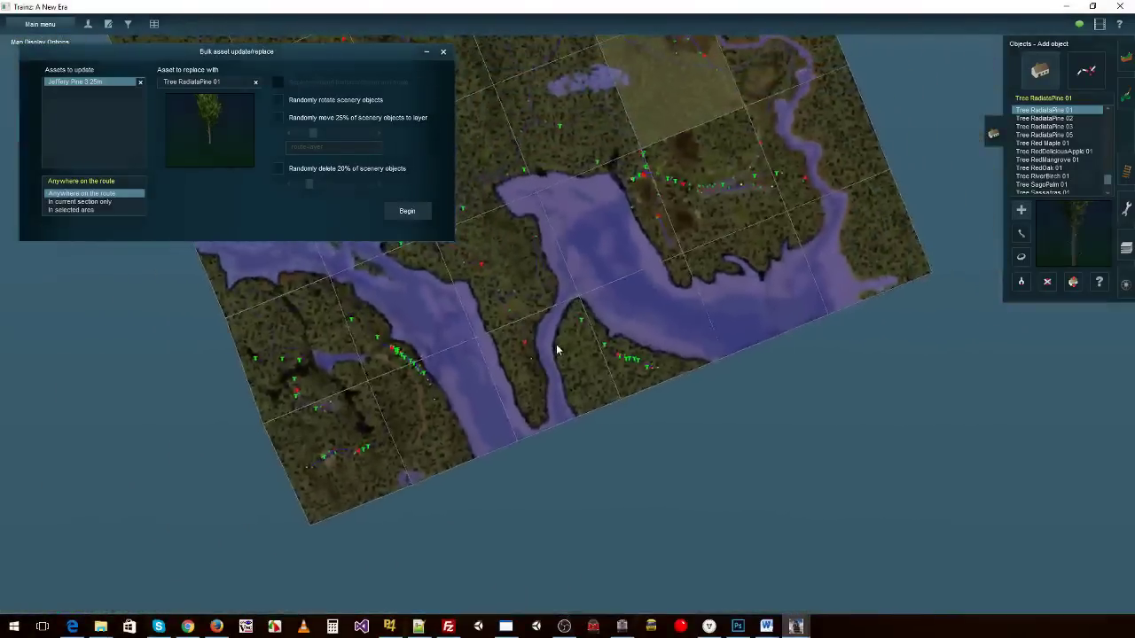
scroll(556, 350, up, 8)
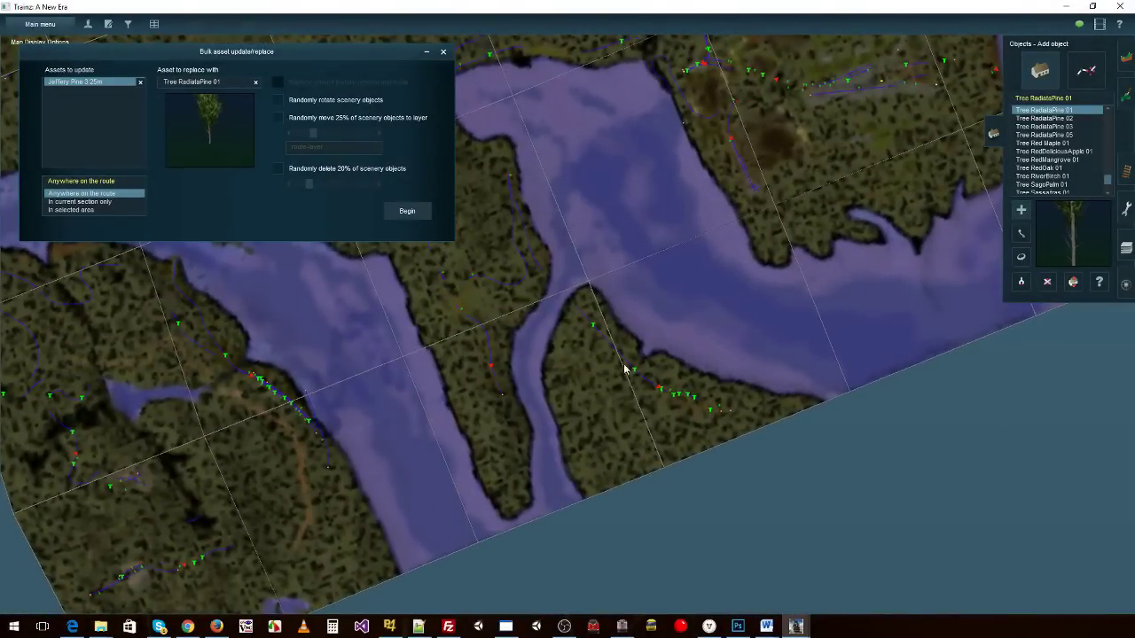
scroll(578, 313, up, 5)
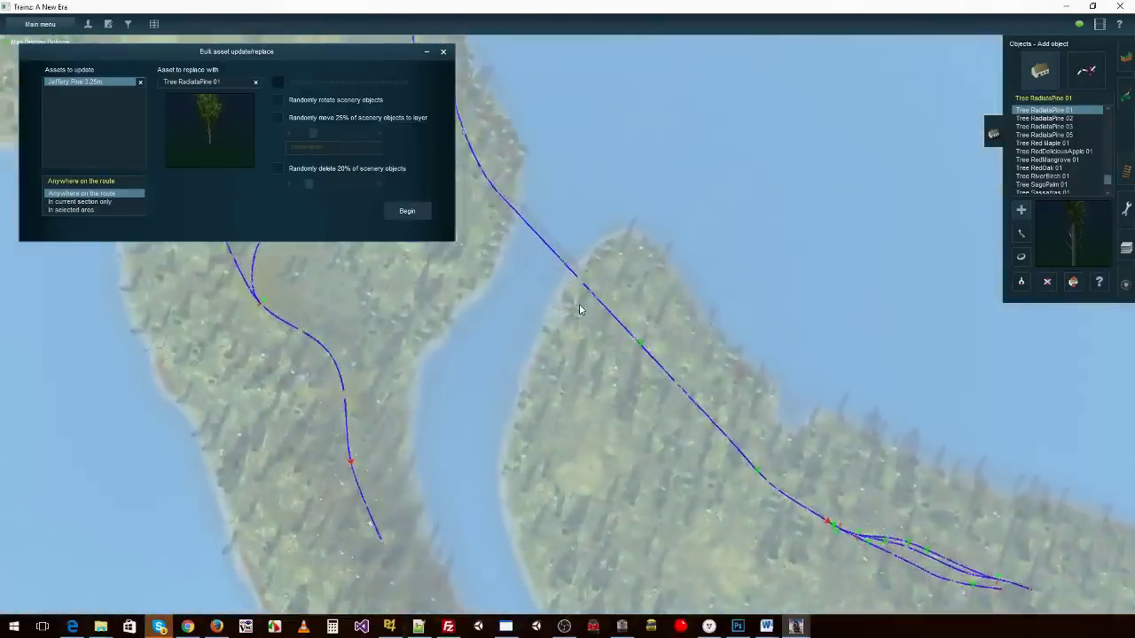
scroll(579, 309, up, 5)
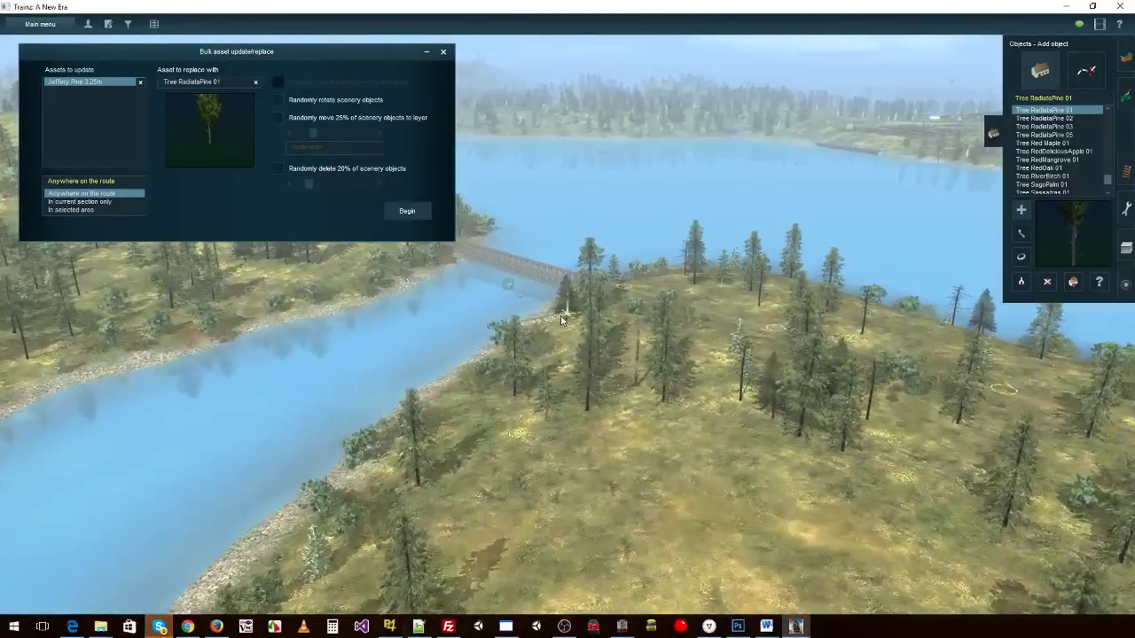
scroll(561, 319, down, 10)
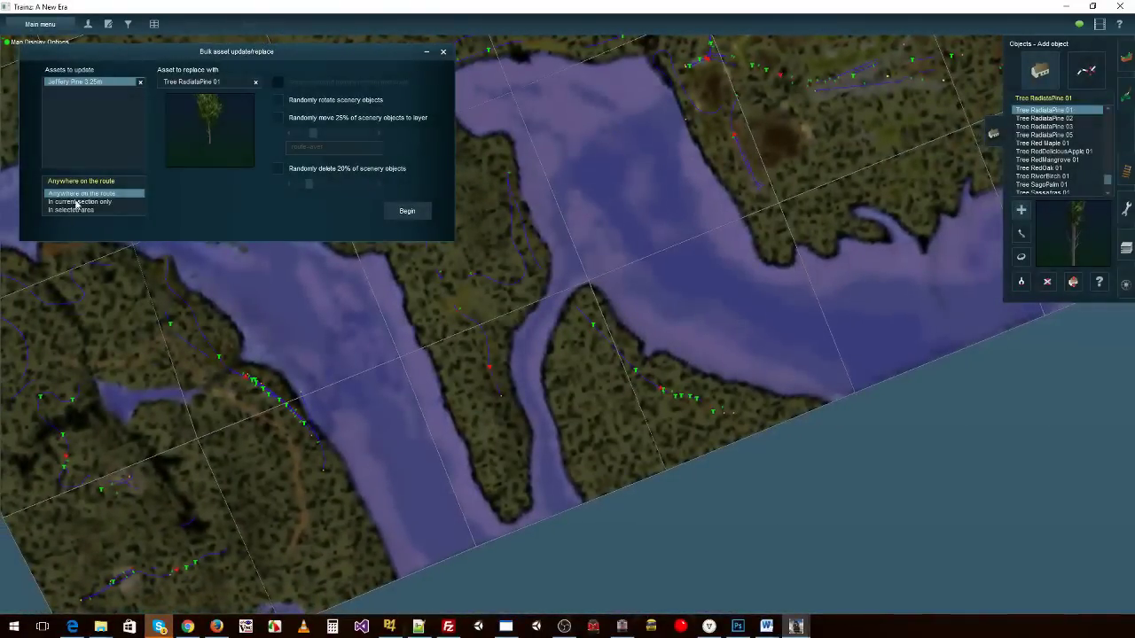
click(78, 203)
Limit the replacement to a selected area and mark out an area around the tree by the bridge.
click(101, 180)
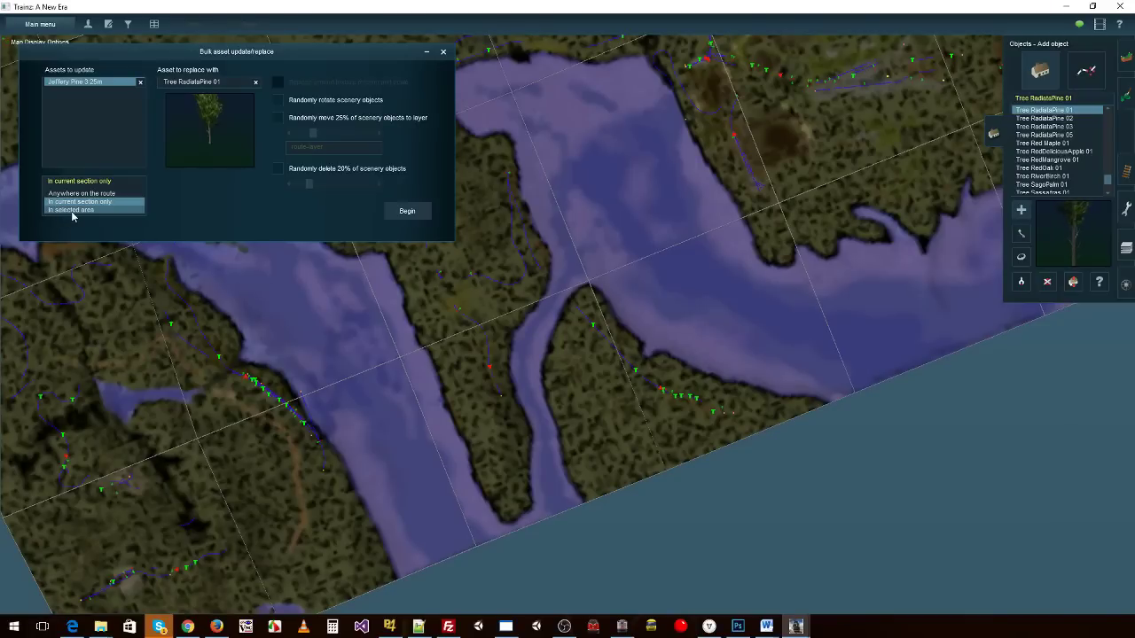
click(73, 209)
scroll(496, 361, up, 5)
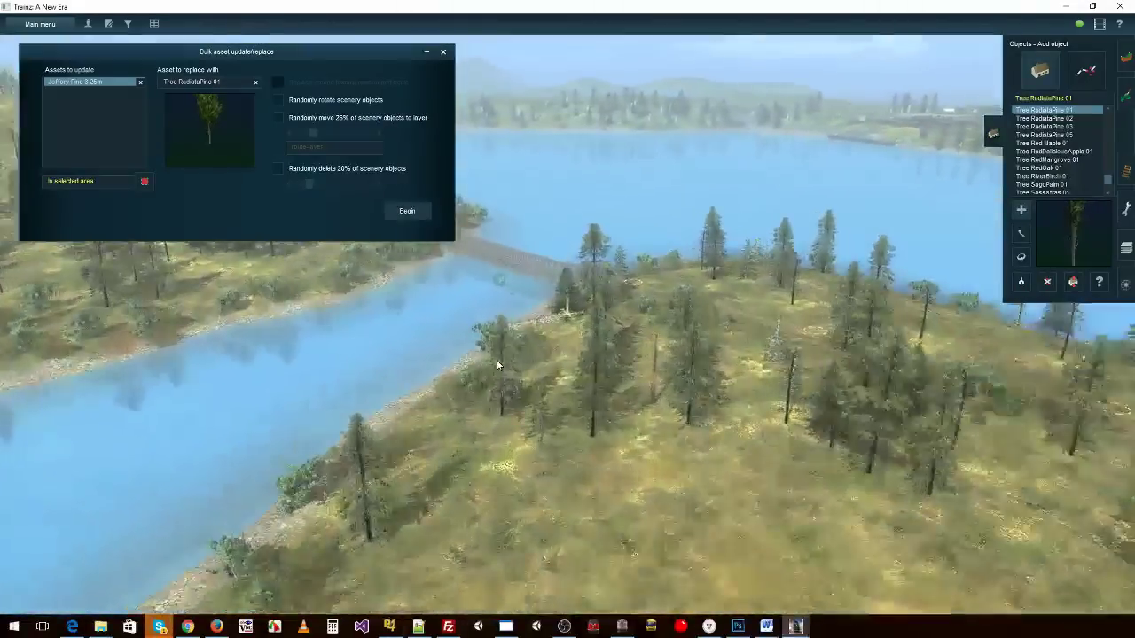
scroll(497, 365, up, 4)
click(145, 183)
drag(486, 301, 707, 325)
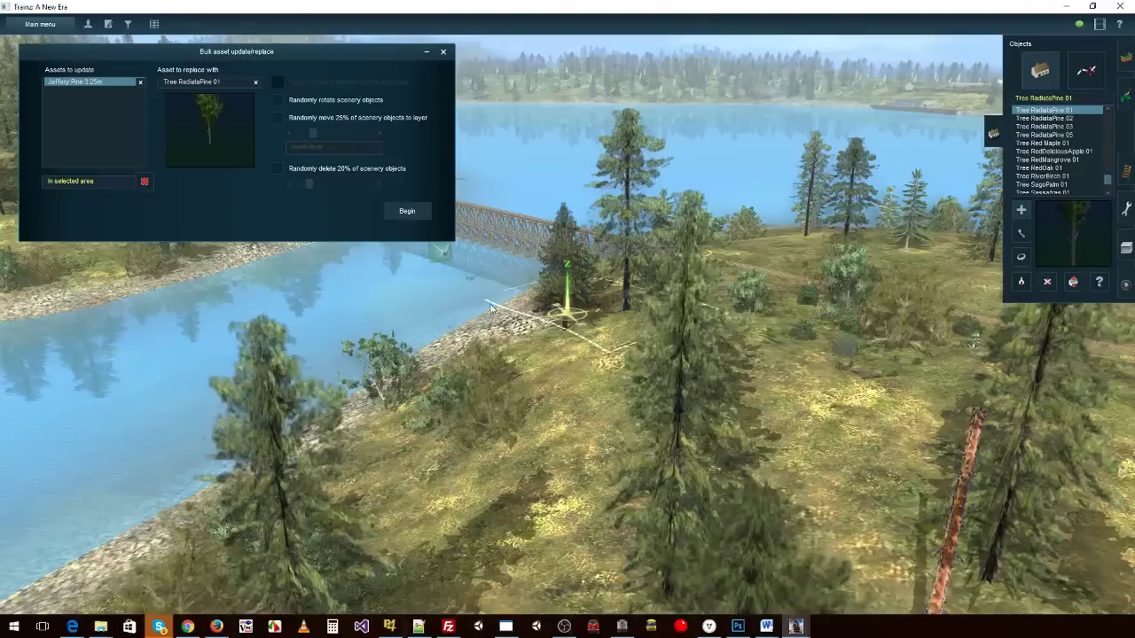
Set the replacement scope to Anywhere on the route and view the whole route's extent on the map.
click(88, 180)
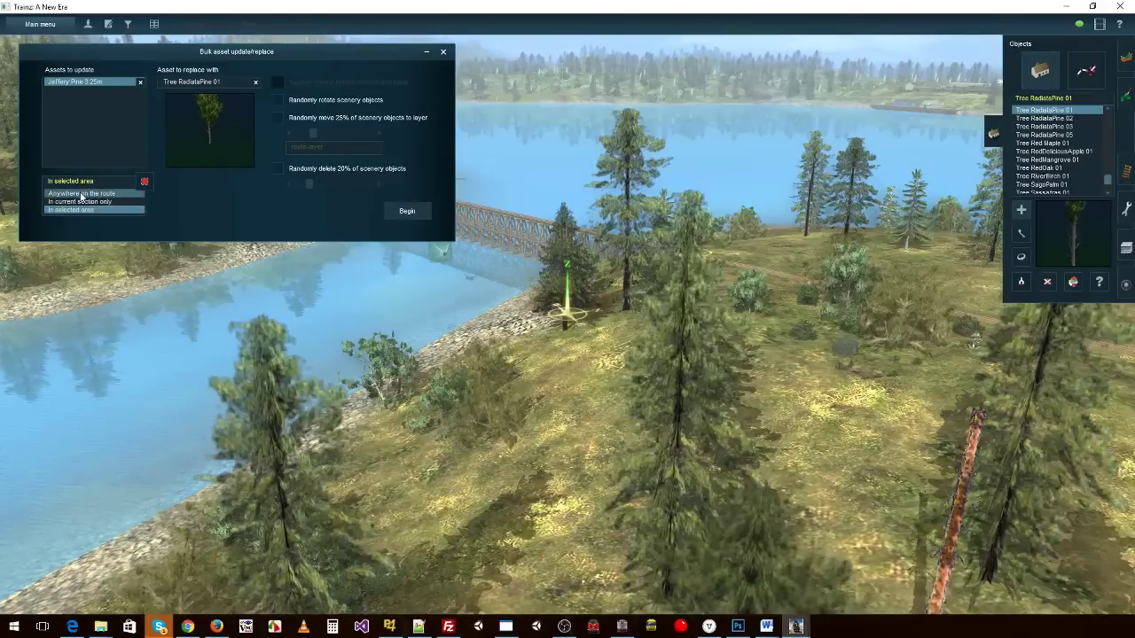
click(81, 193)
scroll(414, 392, down, 10)
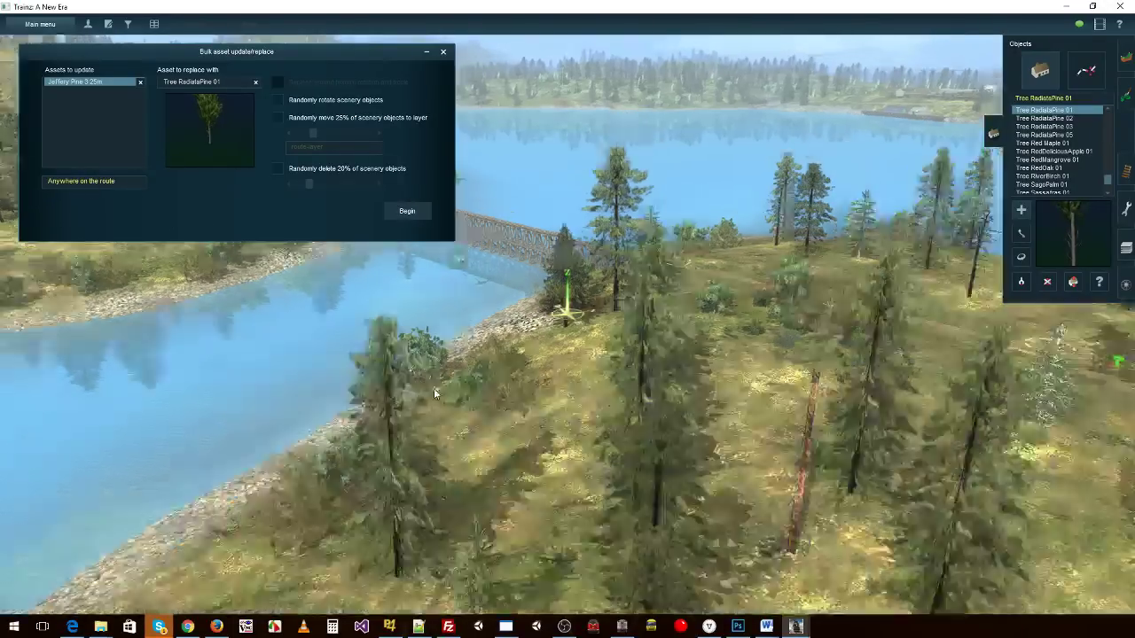
scroll(476, 326, up, 3)
scroll(519, 328, up, 10)
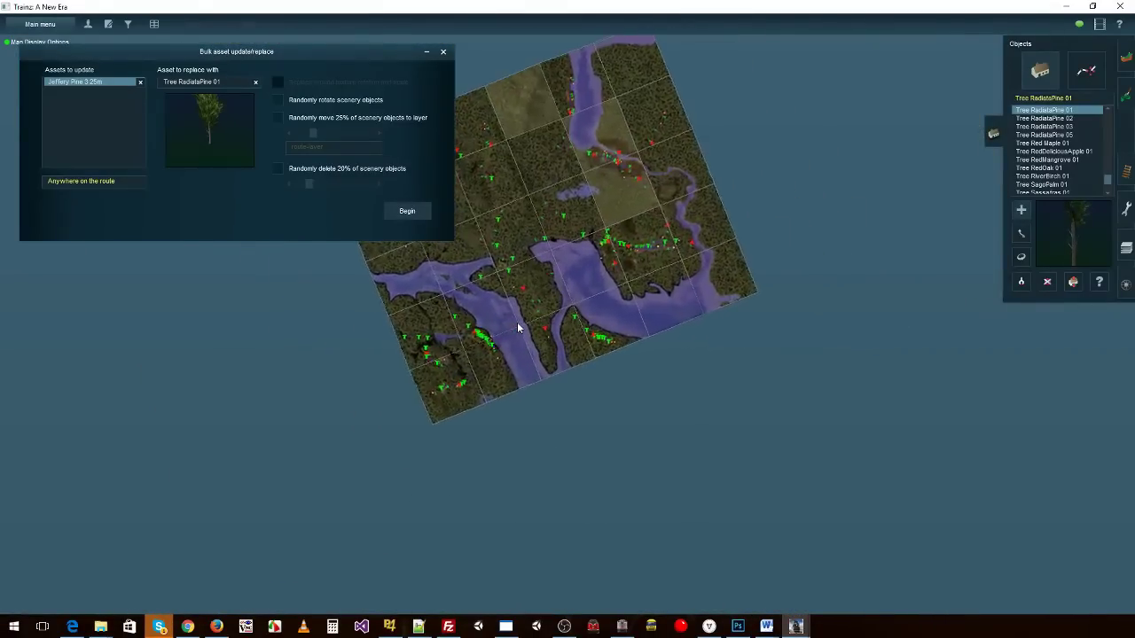
scroll(518, 332, up, 10)
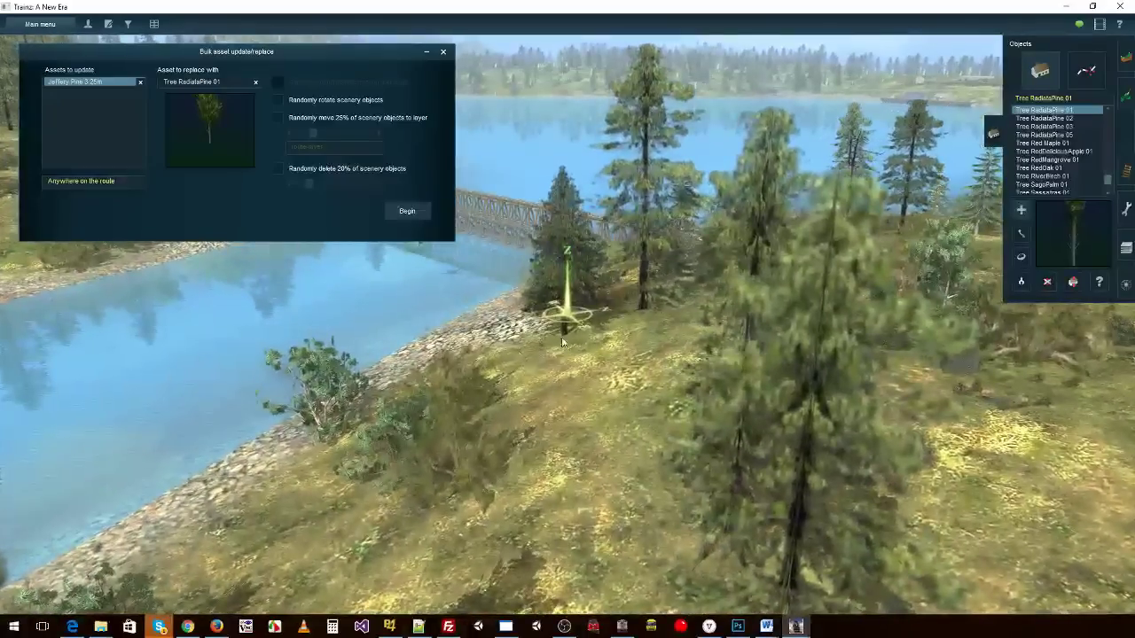
Enable random rotation of the replaced scenery objects and examine the tree by the bridge.
right_click(535, 332)
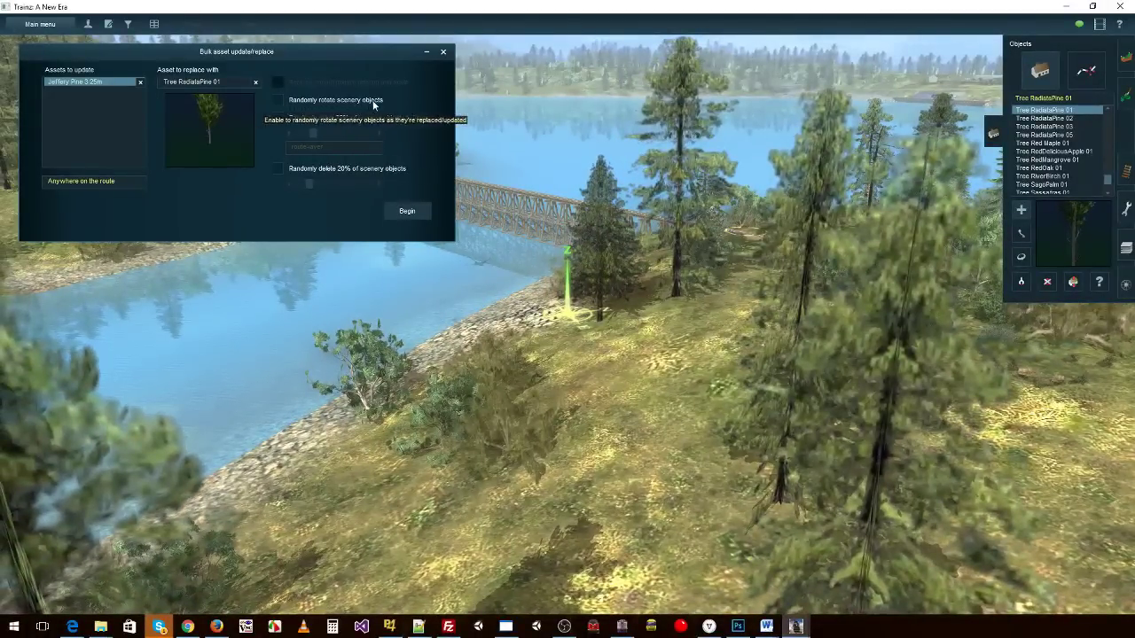
click(277, 101)
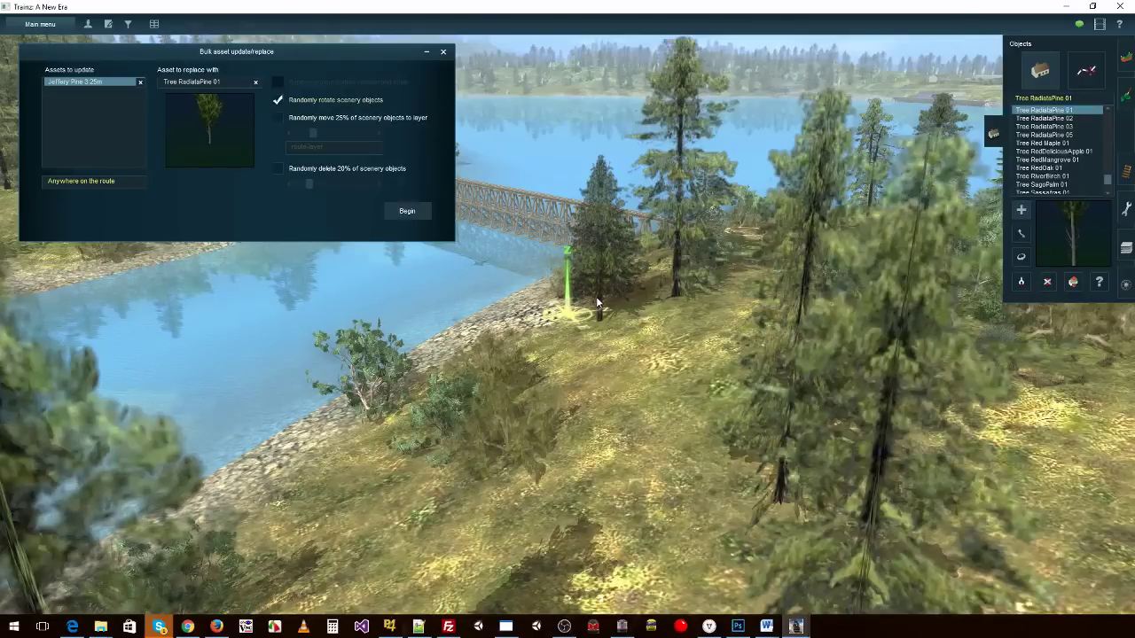
right_click(596, 322)
right_drag(597, 327, 552, 305)
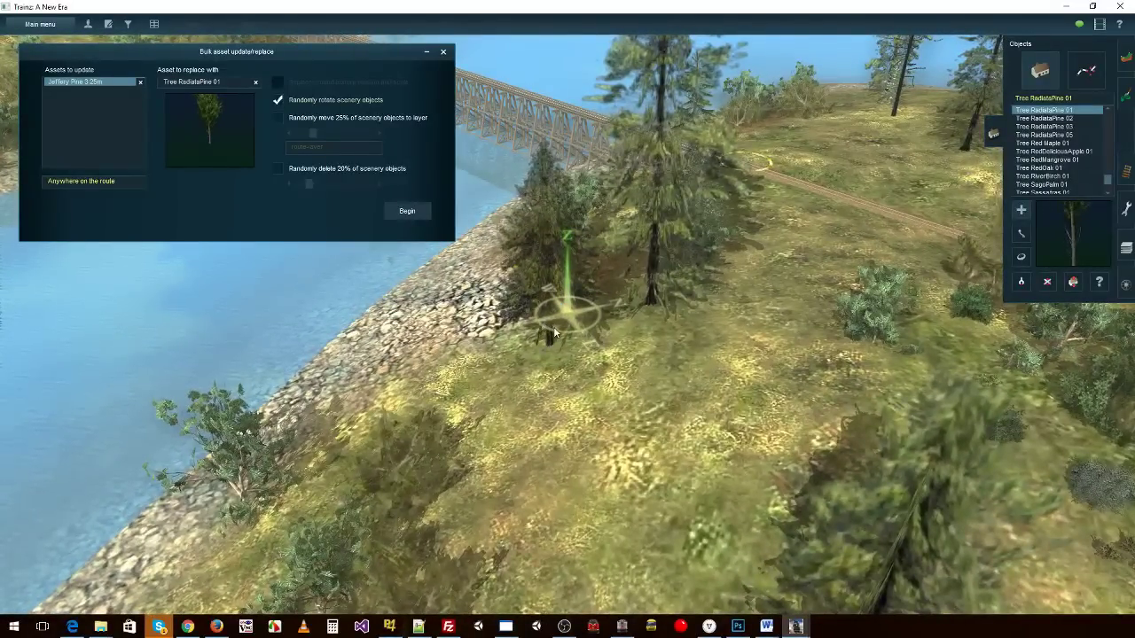
right_click(552, 327)
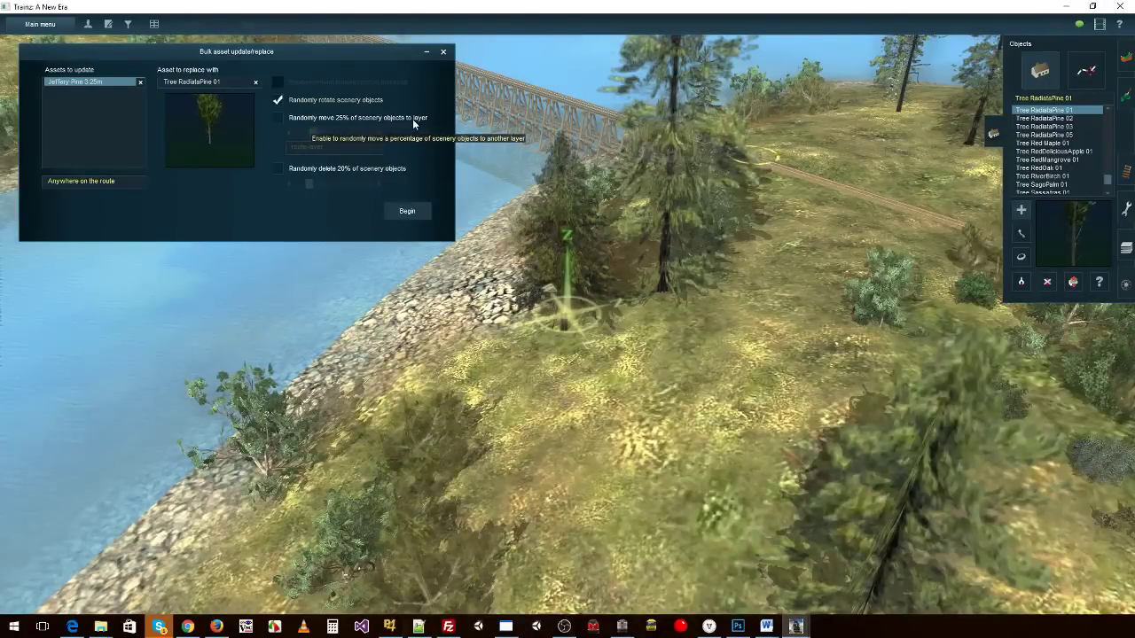
Display the route's layers and enable randomly moving scenery objects to route-layer, trying 100% and ending at 0%.
click(1125, 252)
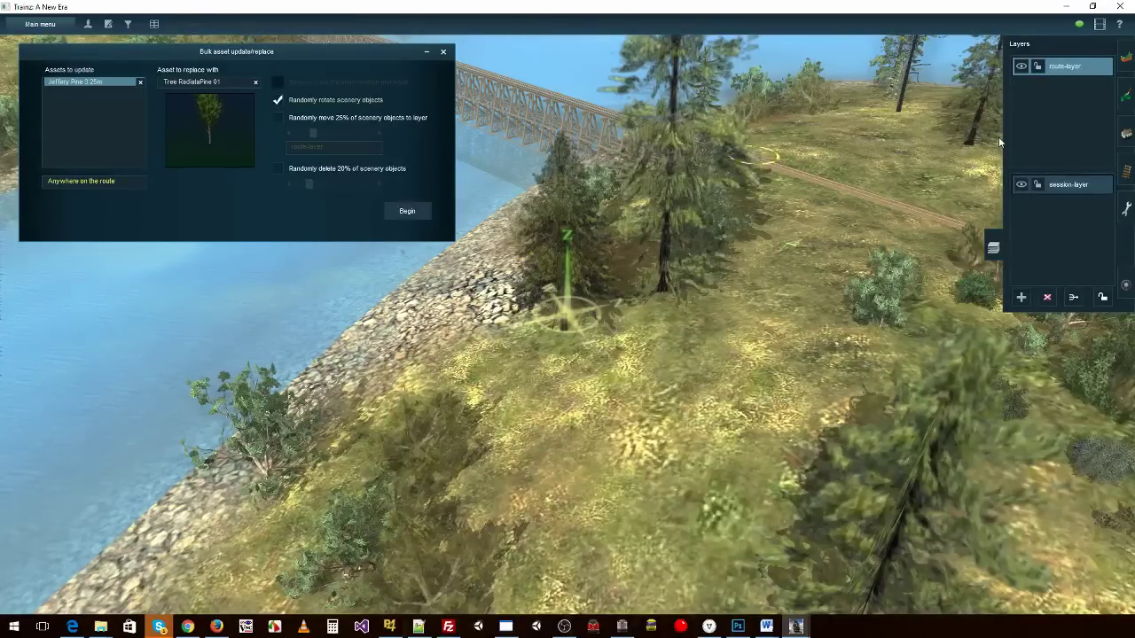
click(277, 118)
mouse_move(313, 132)
mouse_down()
mouse_move(397, 140)
mouse_move(307, 135)
mouse_move(375, 134)
mouse_move(325, 134)
mouse_up()
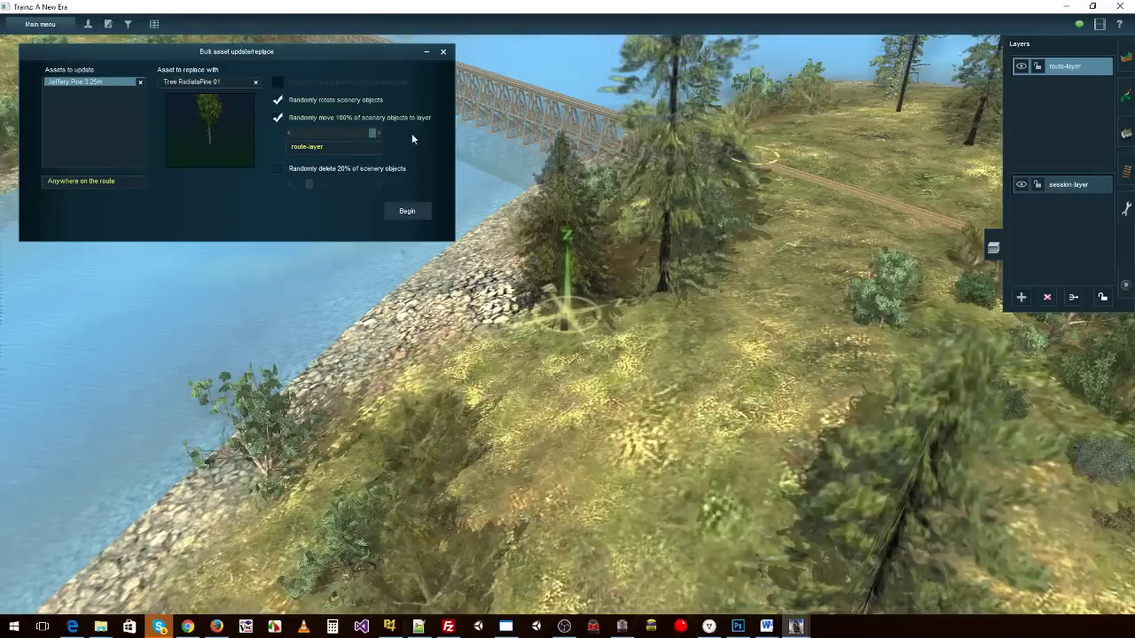
drag(403, 136, 235, 142)
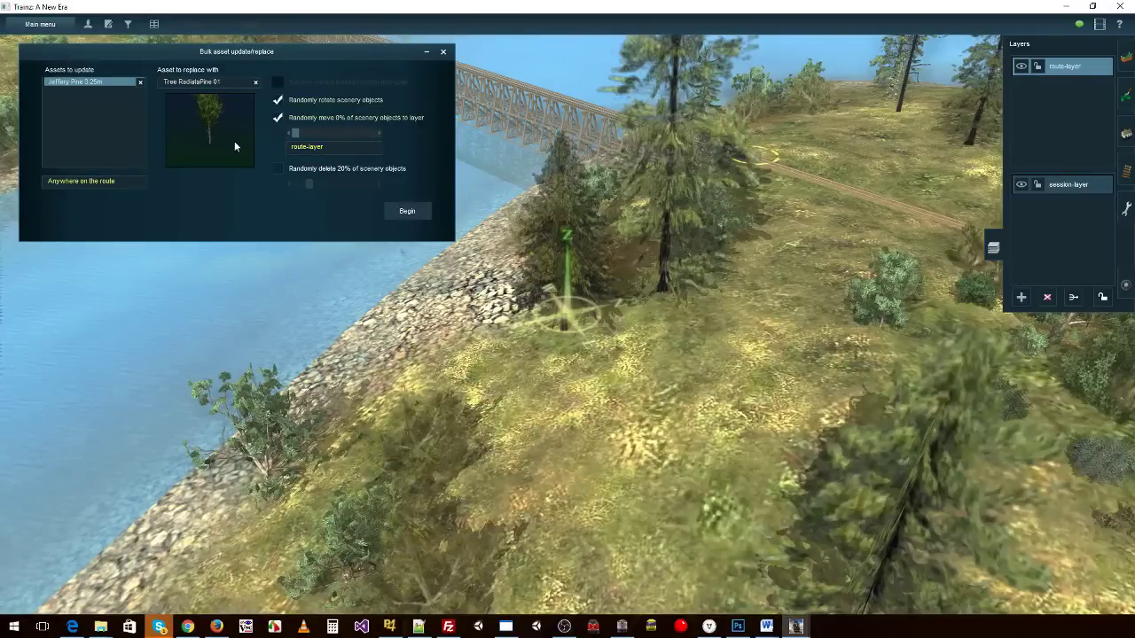
Disable randomly moving scenery objects to a layer, and try random deletion at 45% before turning it off again.
click(276, 119)
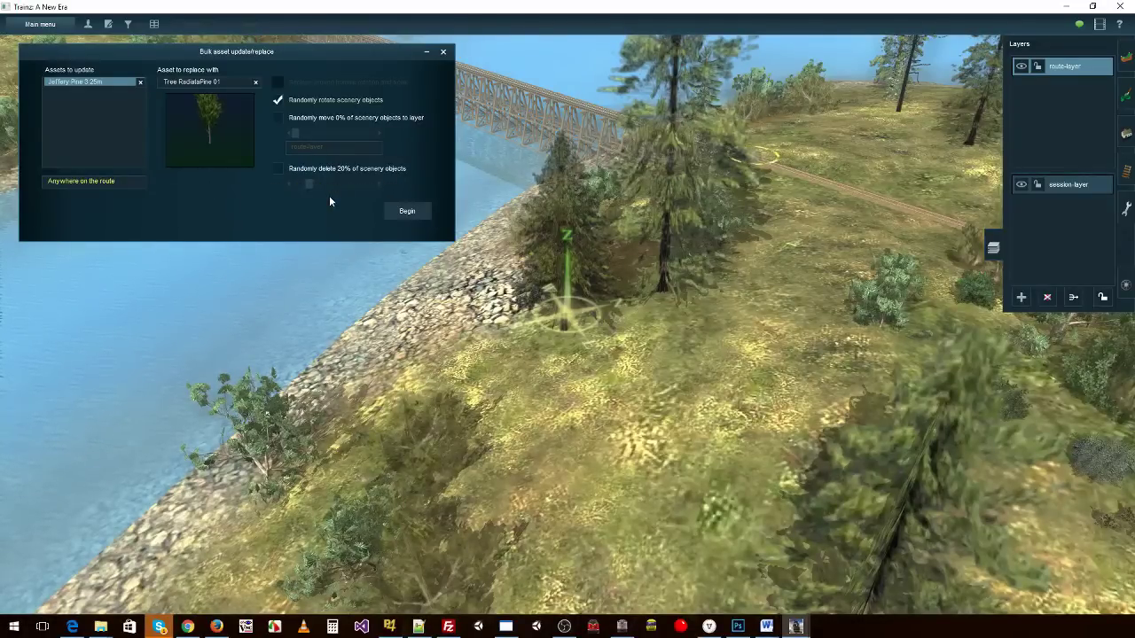
click(279, 171)
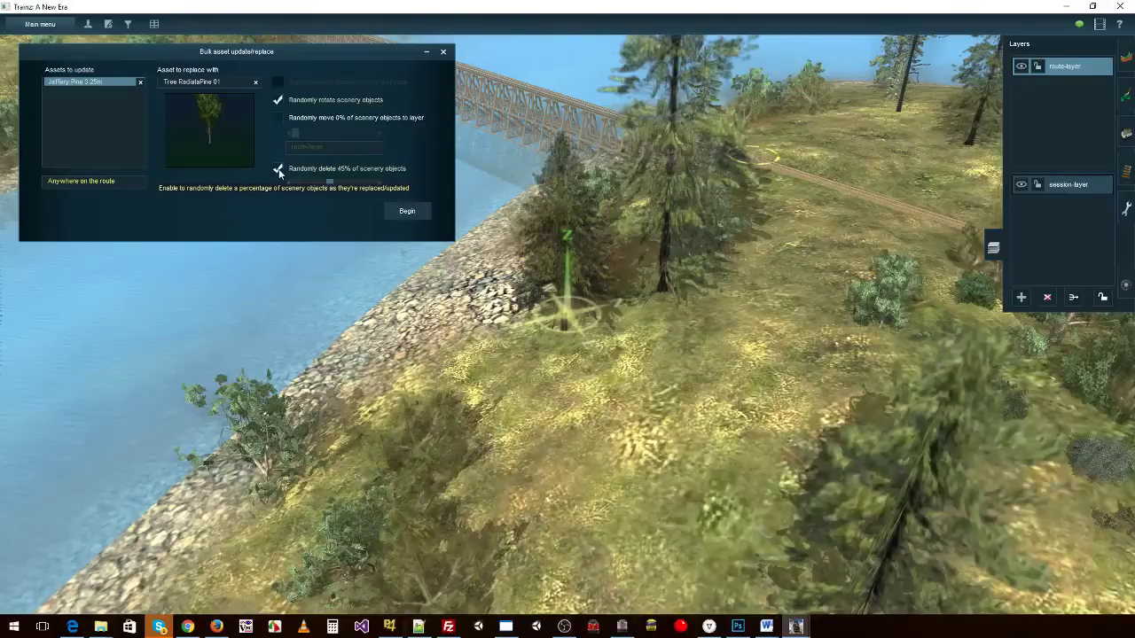
click(278, 168)
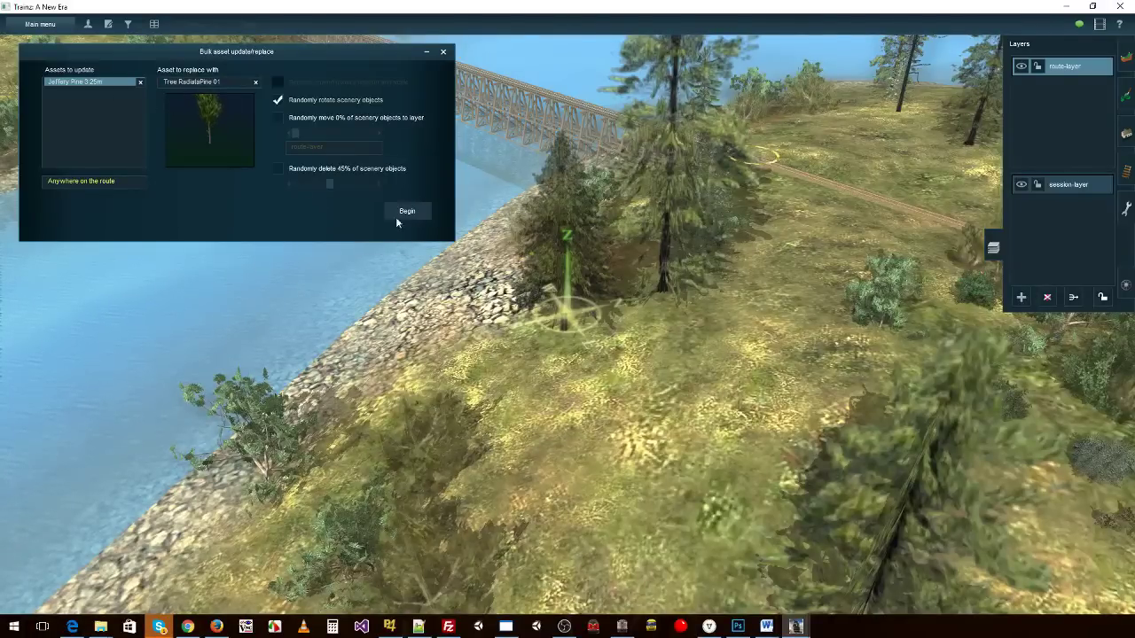
Run the bulk replacement of Jeffery Pine 3 25m with Tree RadiataPine 01 and close the replacement window.
right_drag(582, 297, 522, 304)
right_click(520, 304)
drag(312, 50, 690, 281)
drag(659, 325, 615, 301)
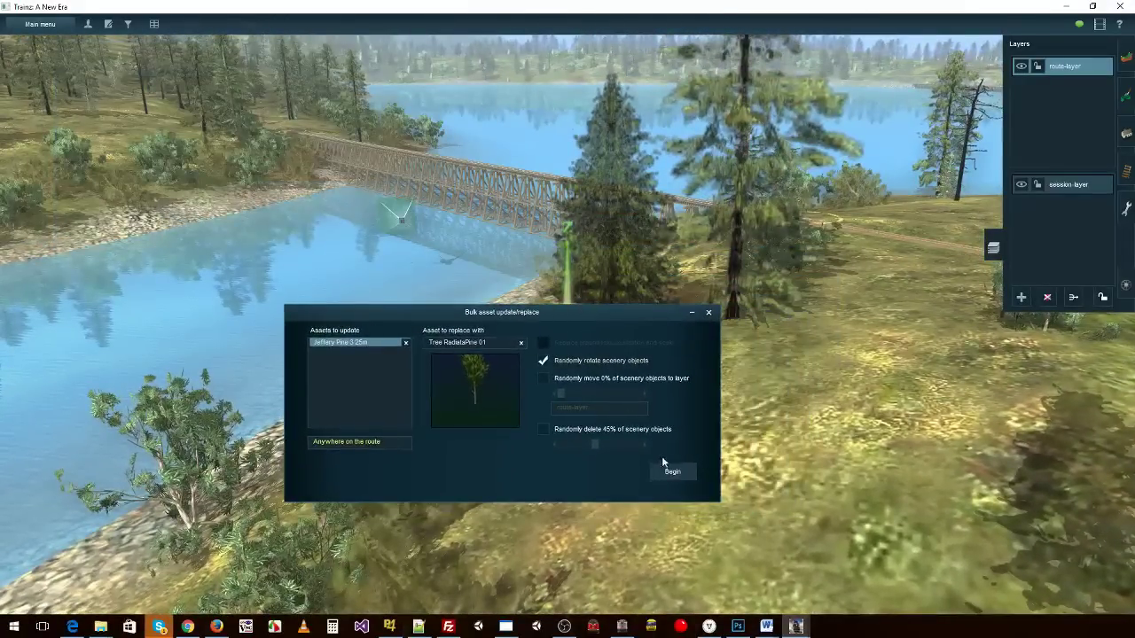
click(670, 473)
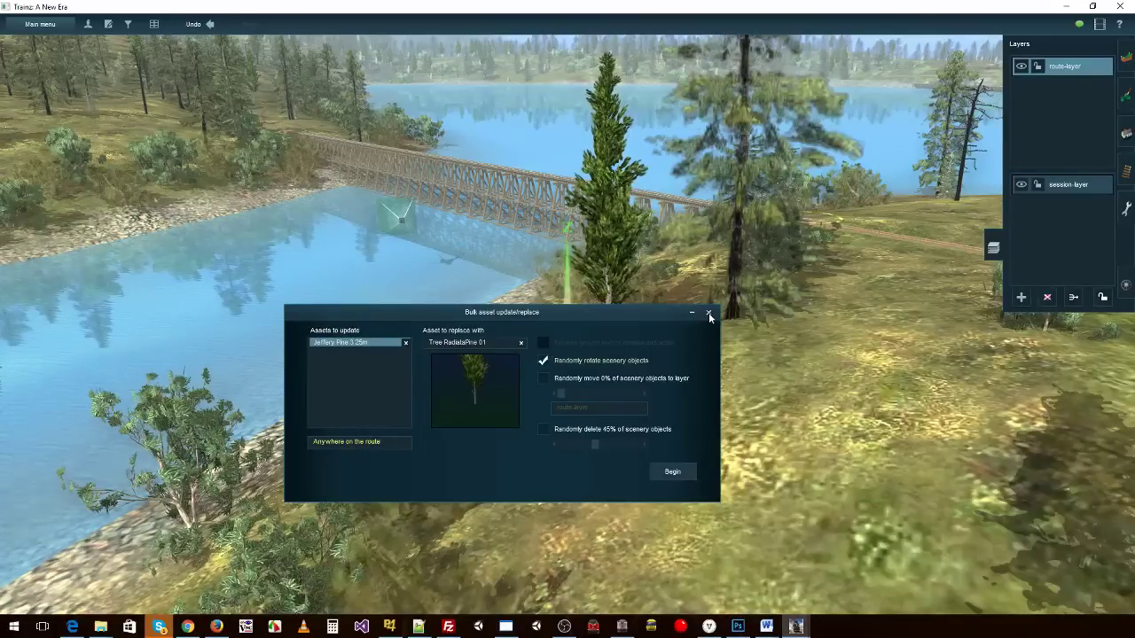
key(Escape)
Examine the replaced trees by the bridge, along the tracks and across the hillside.
right_click(602, 335)
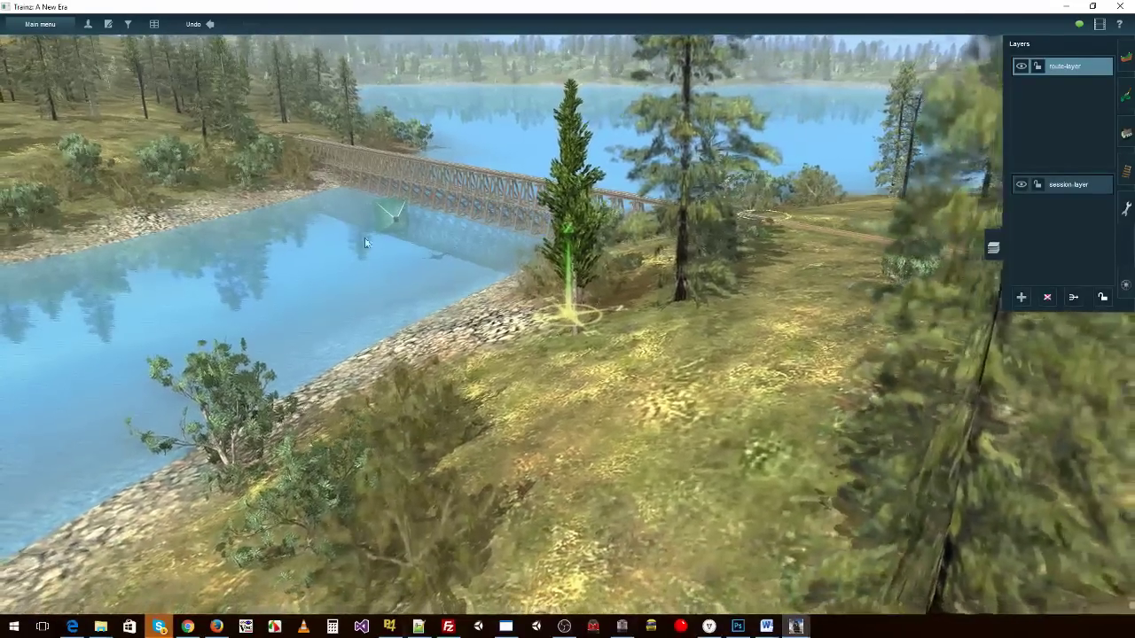
key(Down)
key(Up)
right_click(151, 156)
right_click(591, 223)
right_click(548, 146)
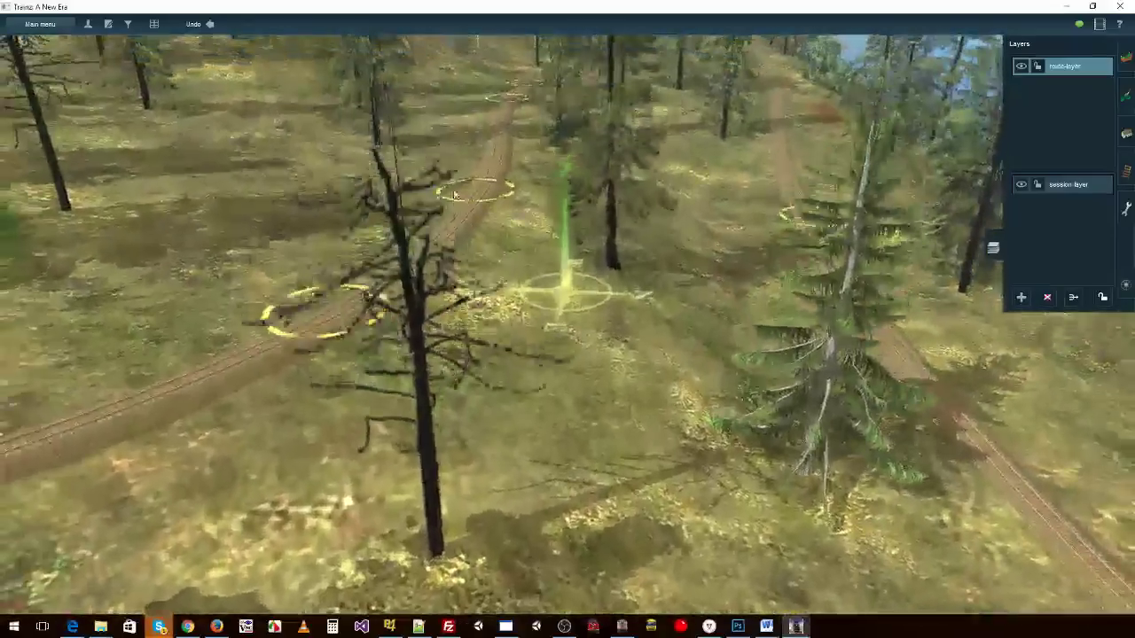
right_click(483, 149)
mouse_move(602, 160)
right_down()
mouse_move(616, 180)
mouse_move(663, 157)
mouse_move(713, 197)
right_up()
right_click(711, 159)
right_click(353, 400)
right_click(439, 418)
scroll(567, 355, up, 4)
scroll(573, 356, down, 6)
mouse_move(572, 325)
right_down()
mouse_move(538, 295)
mouse_move(662, 250)
right_up()
right_click(619, 180)
right_click(475, 325)
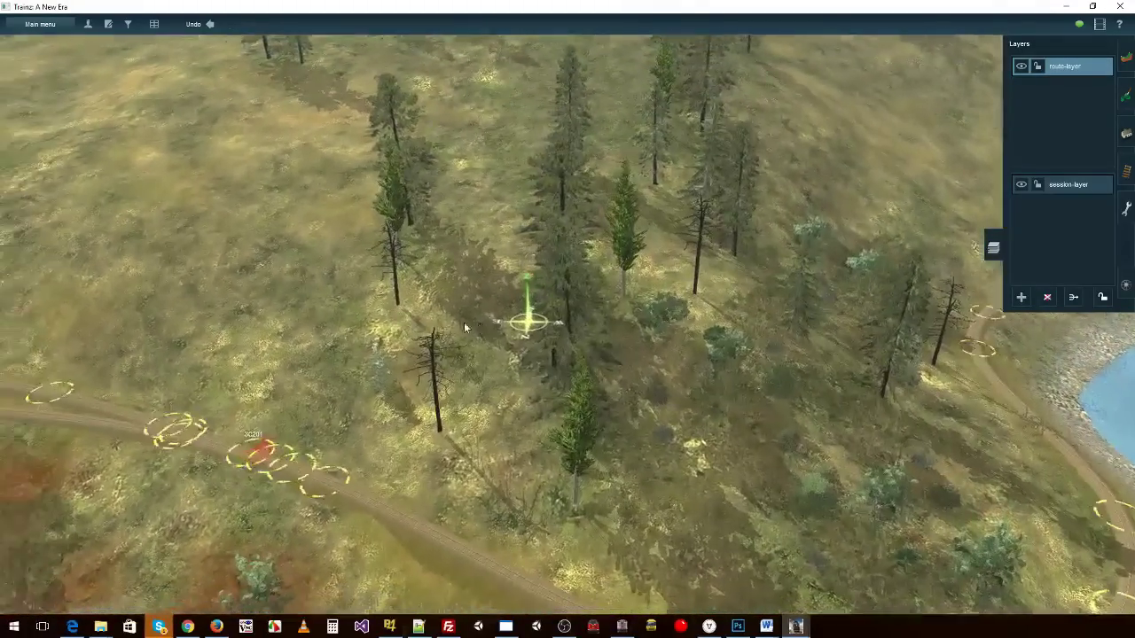
right_click(581, 292)
right_click(601, 203)
right_click(600, 224)
right_click(635, 220)
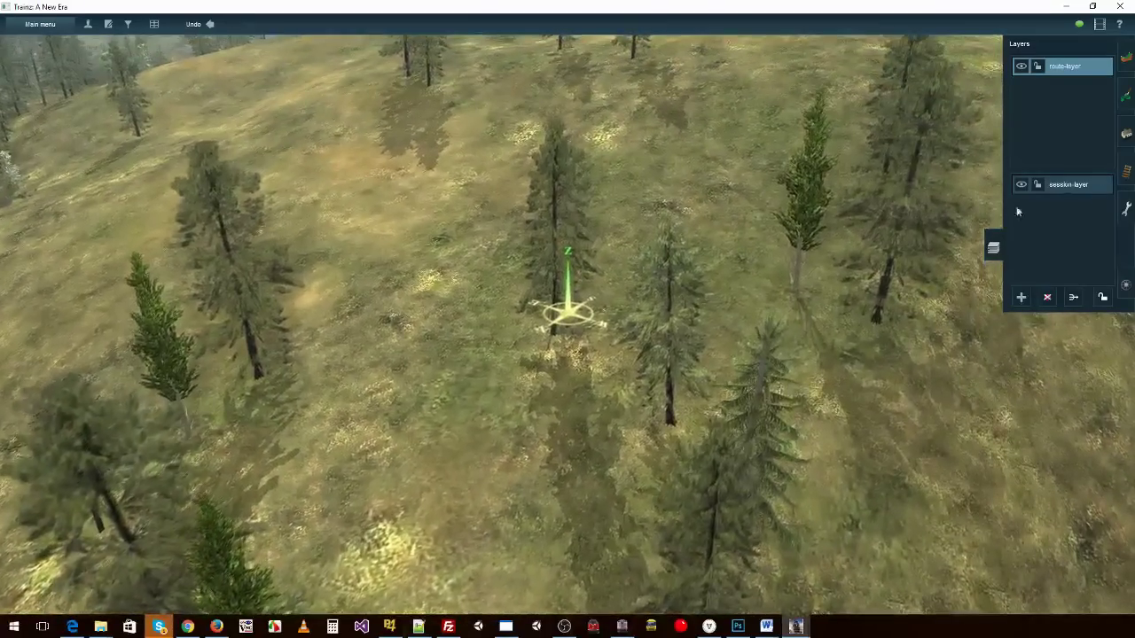
Pick the tall dark-trunked pine beside the lake as the current object with Get object, closing the session editor unchanged.
right_click(196, 246)
mouse_move(243, 210)
right_down()
mouse_move(492, 149)
mouse_move(467, 304)
mouse_move(677, 258)
mouse_move(671, 386)
mouse_move(551, 319)
mouse_move(532, 372)
mouse_move(524, 337)
right_up()
scroll(552, 319, up, 4)
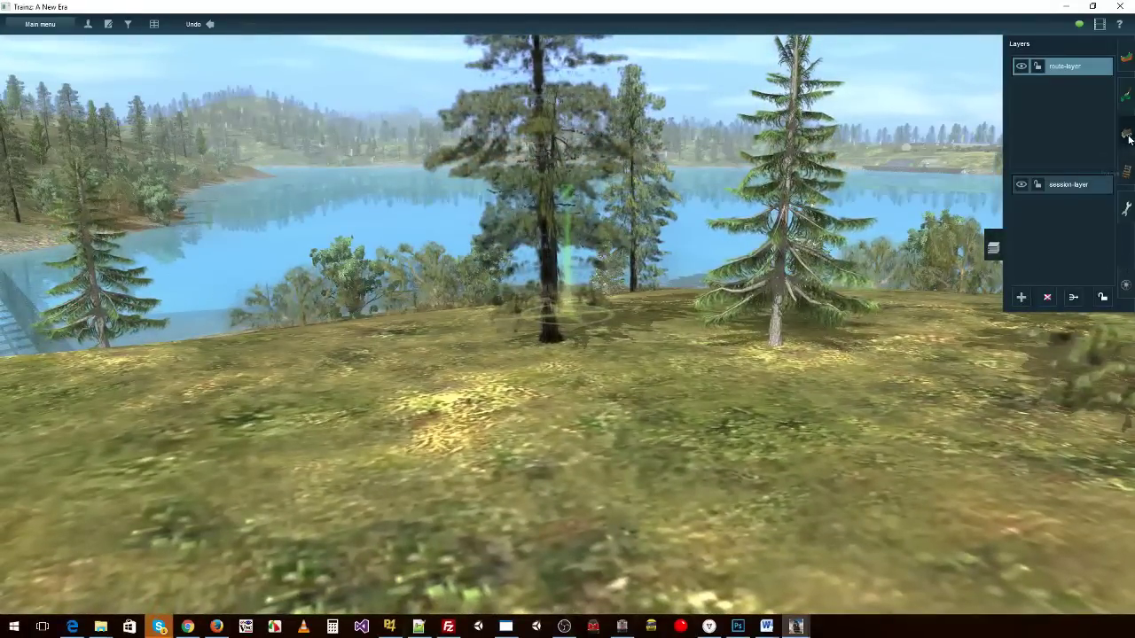
click(1126, 133)
click(1025, 281)
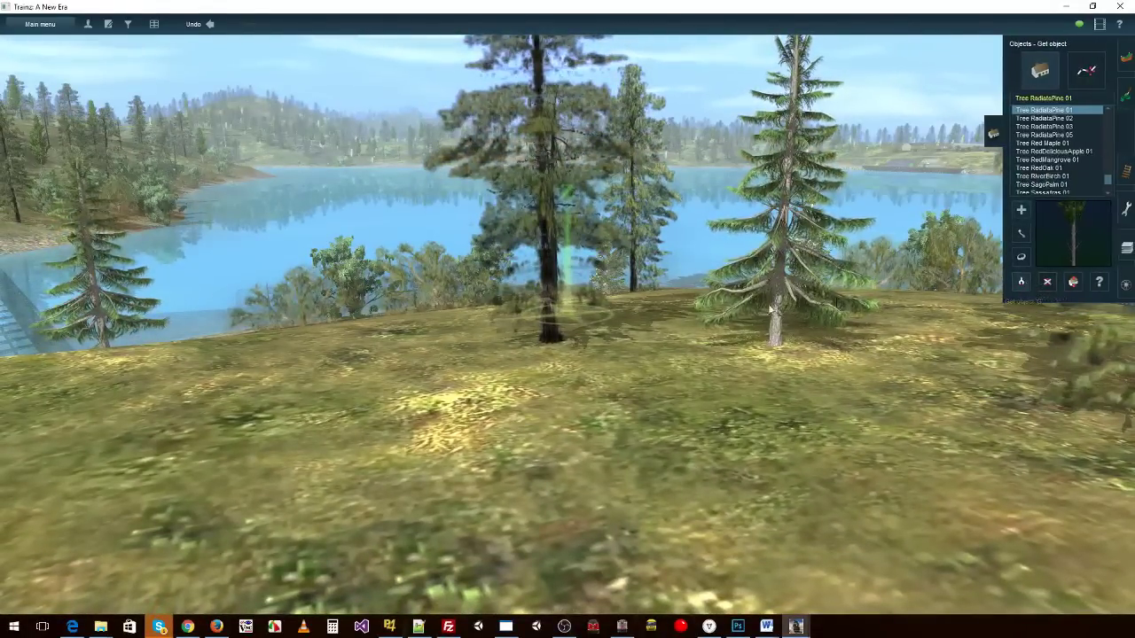
click(551, 329)
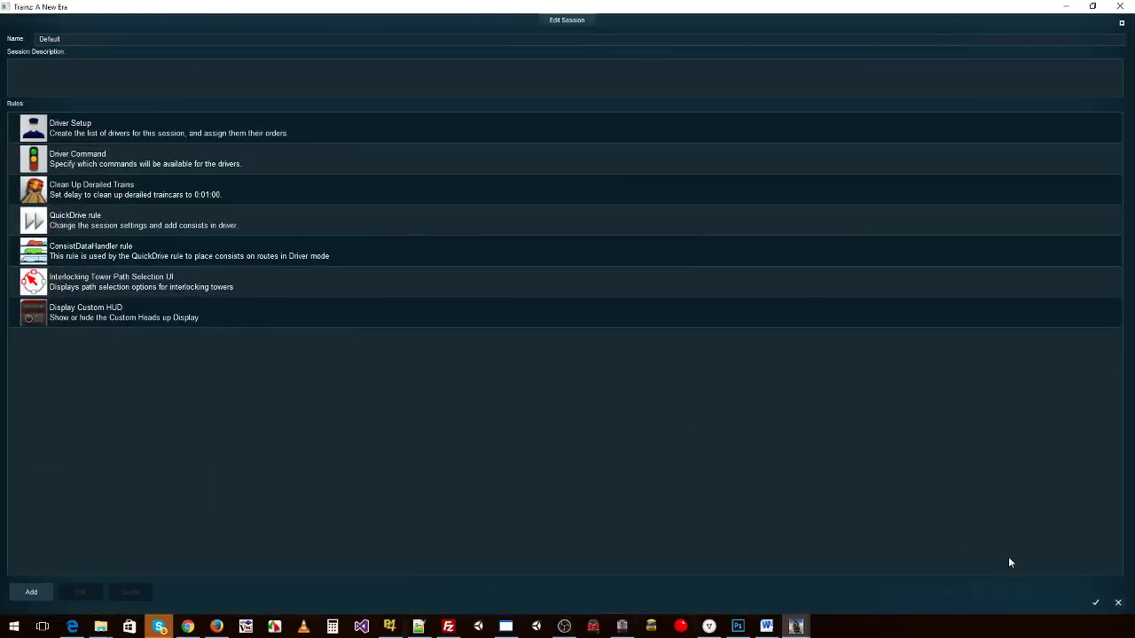
click(1118, 605)
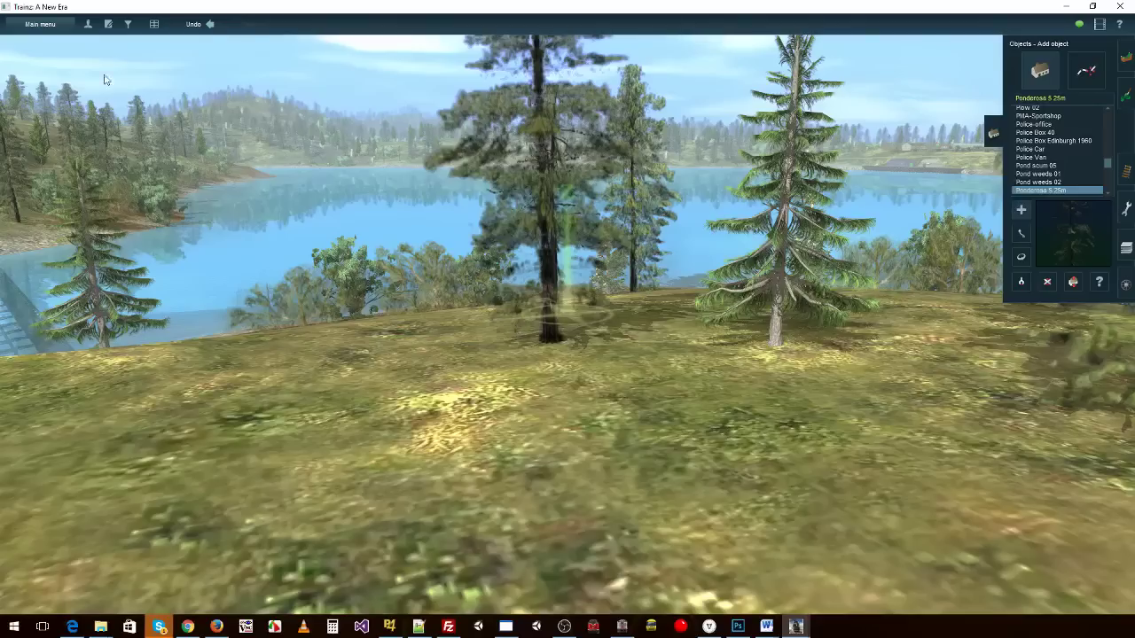
Start a new Bulk asset update/replace and add Ponderosa 5 25m to the assets to update.
click(42, 24)
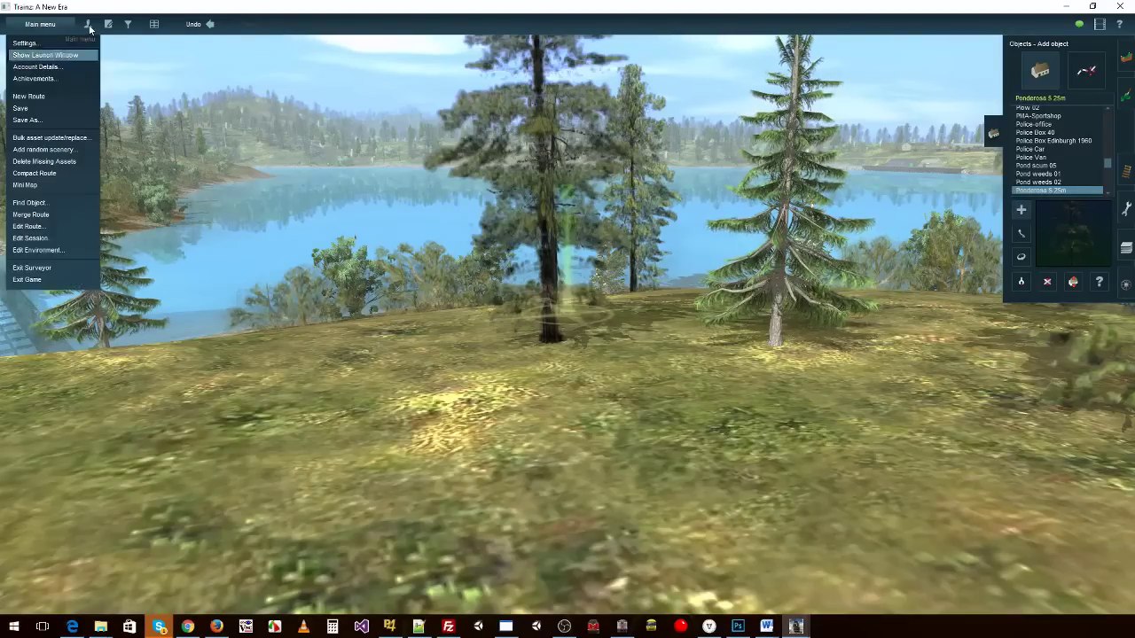
click(51, 138)
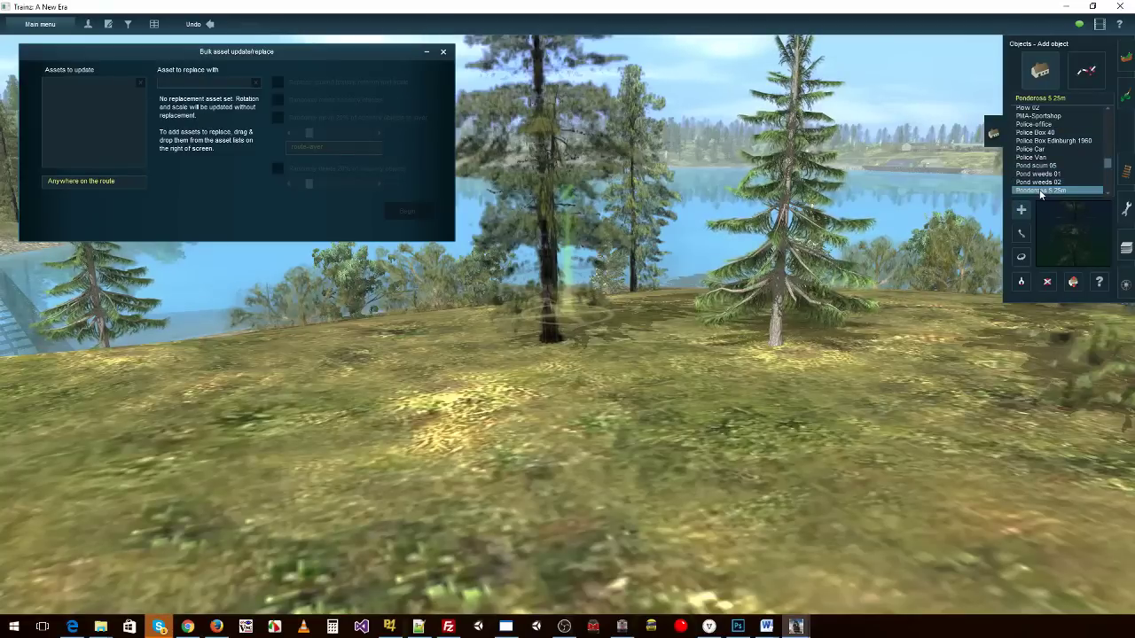
drag(109, 145, 102, 133)
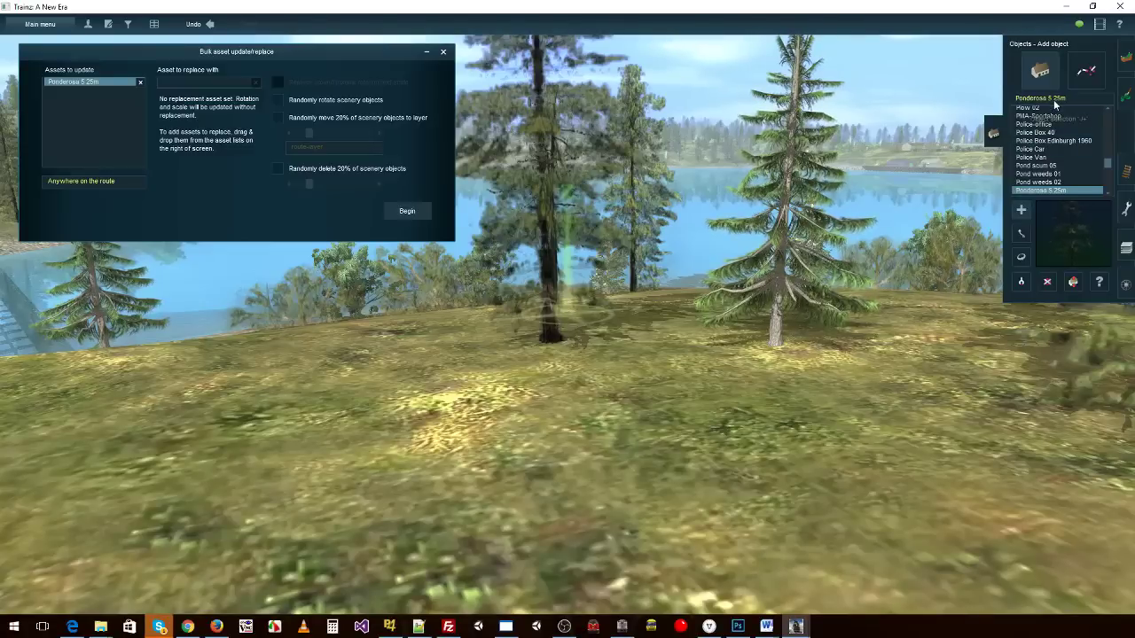
Search the object list for "tree" and preview possible replacements such as Tree AfricanOlive 02, Tree AlaskaCedar 01 19-30 and Tree BigLeafMaple 03.
text(tree)
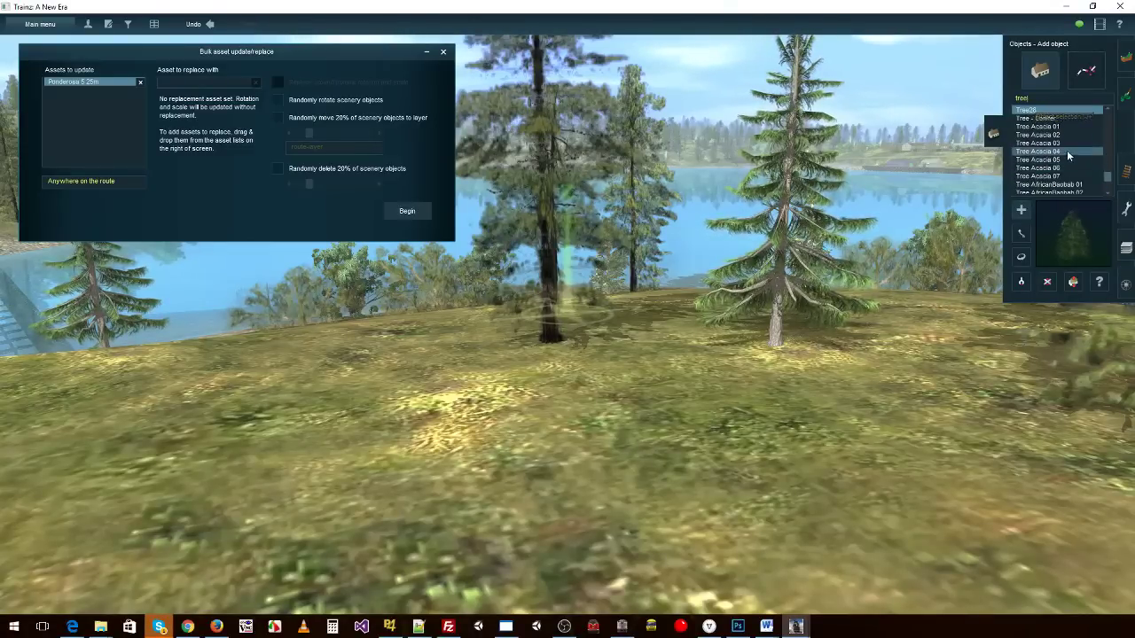
scroll(1067, 150, down, 2)
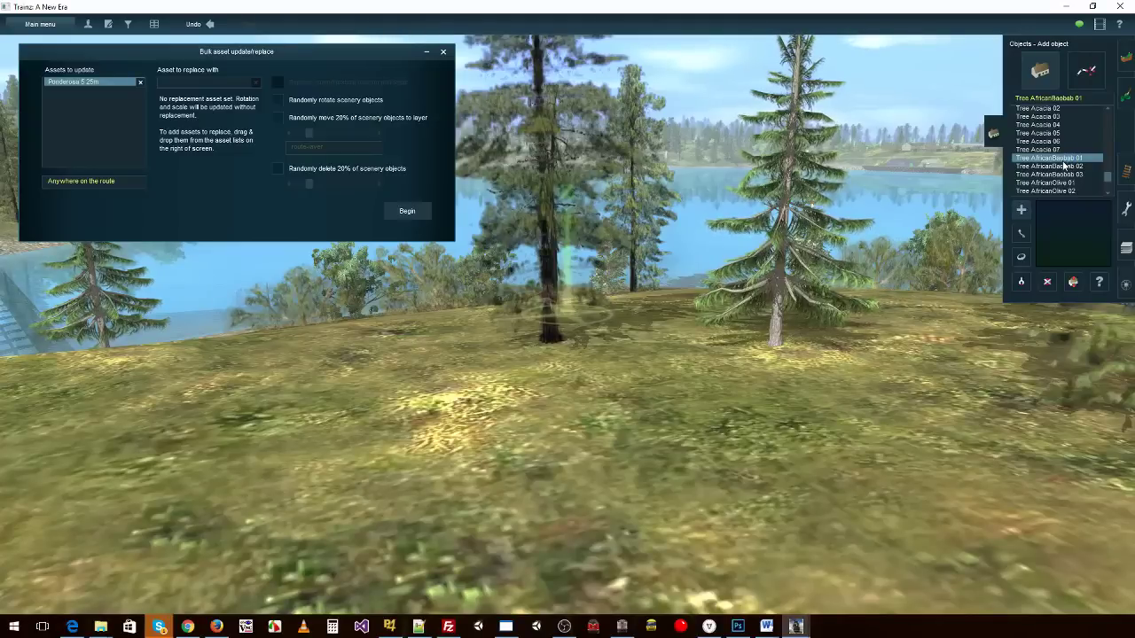
scroll(1063, 166, down, 1)
click(1063, 166)
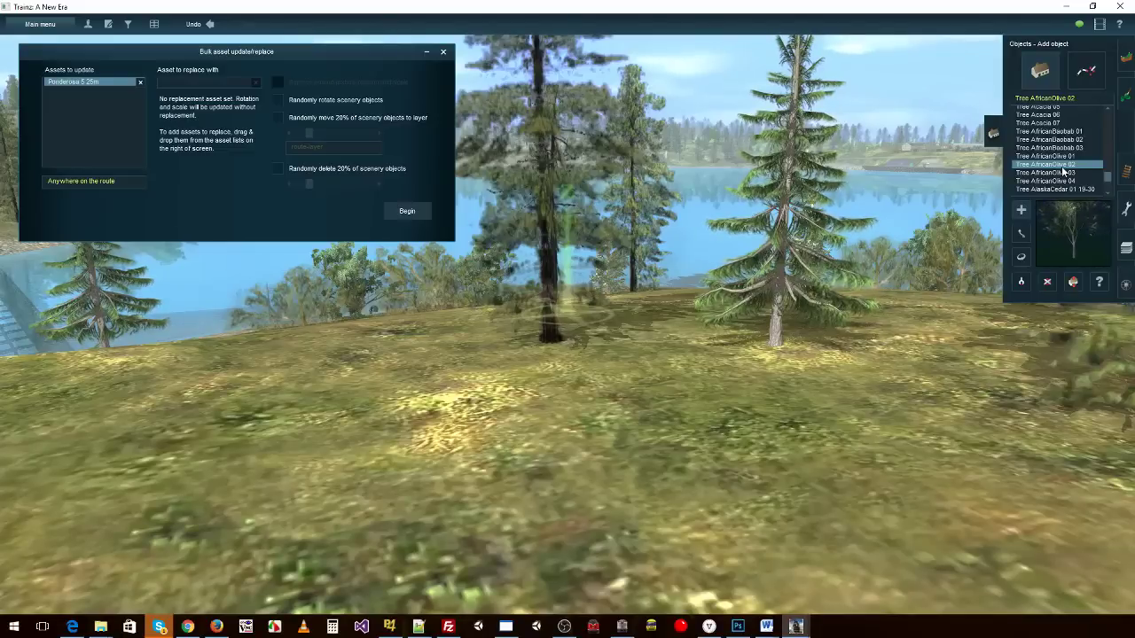
scroll(1063, 168, down, 1)
click(1063, 165)
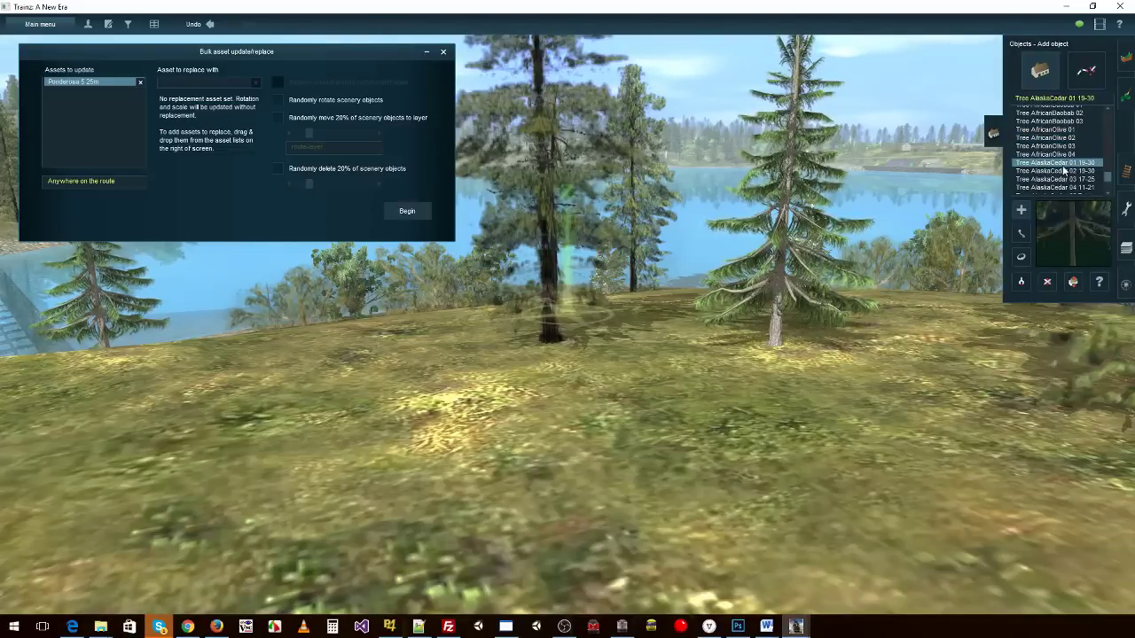
scroll(1067, 168, down, 2)
click(1069, 153)
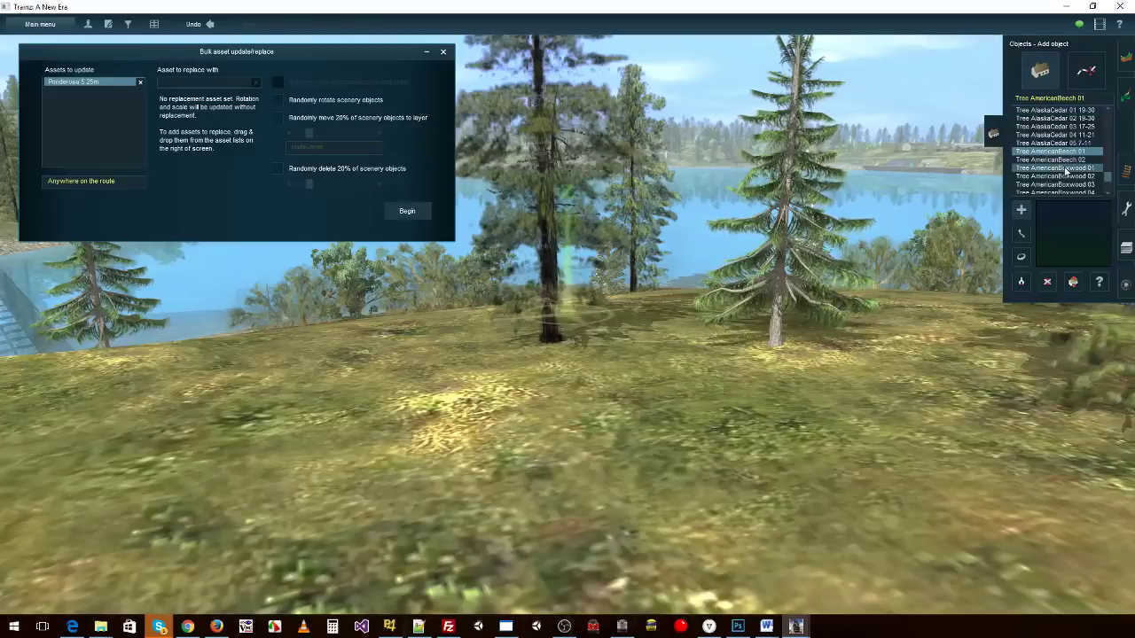
scroll(1068, 168, down, 1)
click(1073, 163)
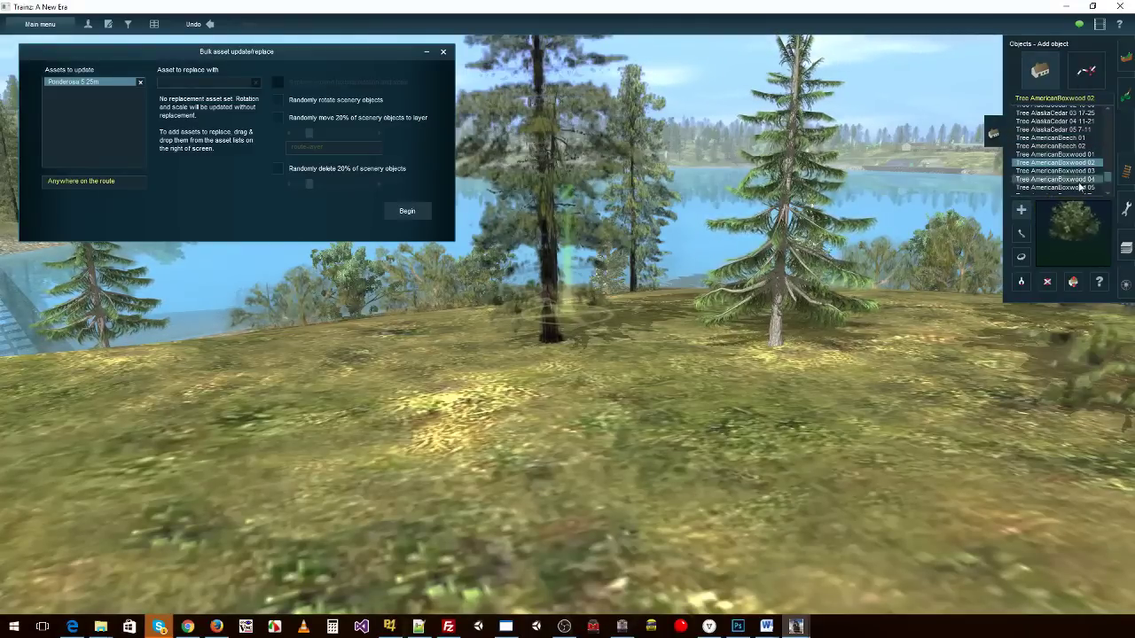
click(1080, 178)
scroll(1078, 176, down, 3)
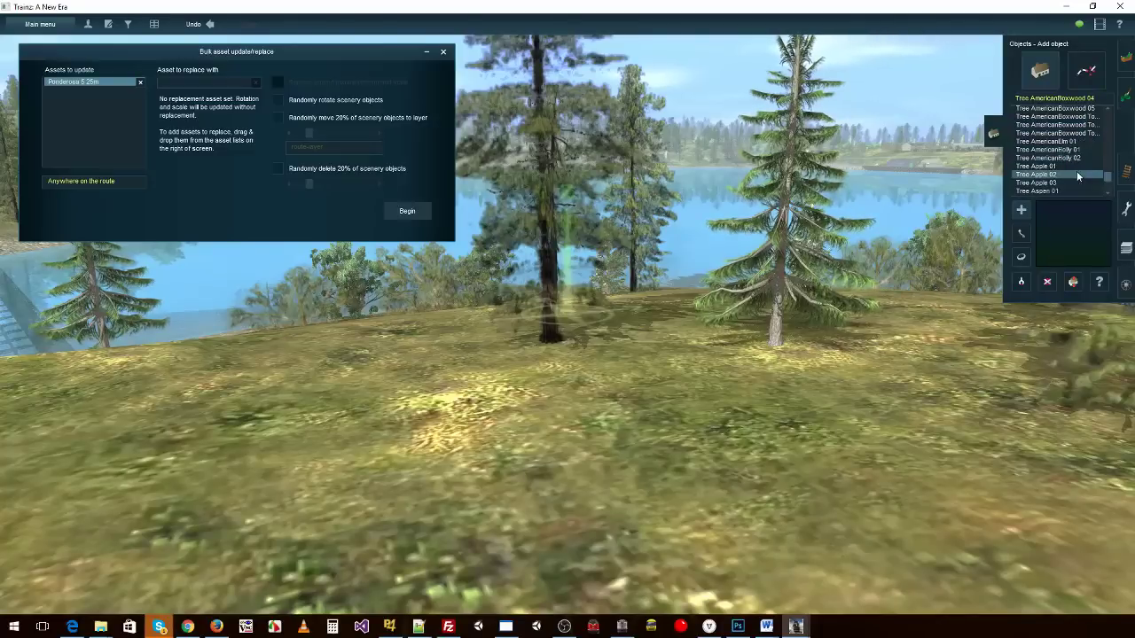
scroll(1070, 154, down, 3)
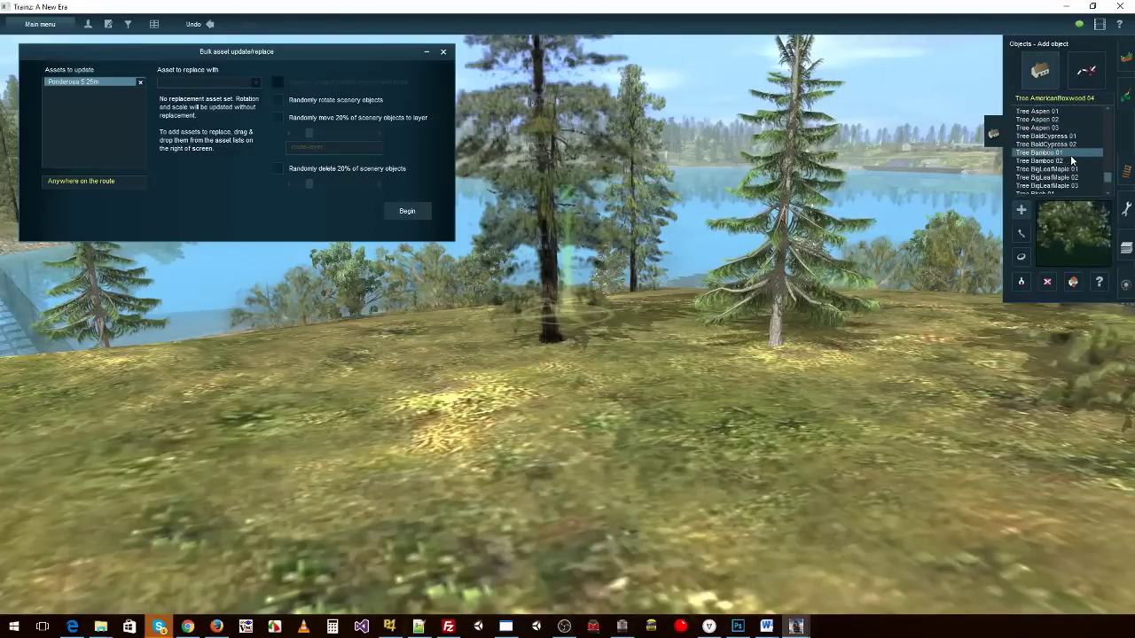
scroll(1070, 154, down, 1)
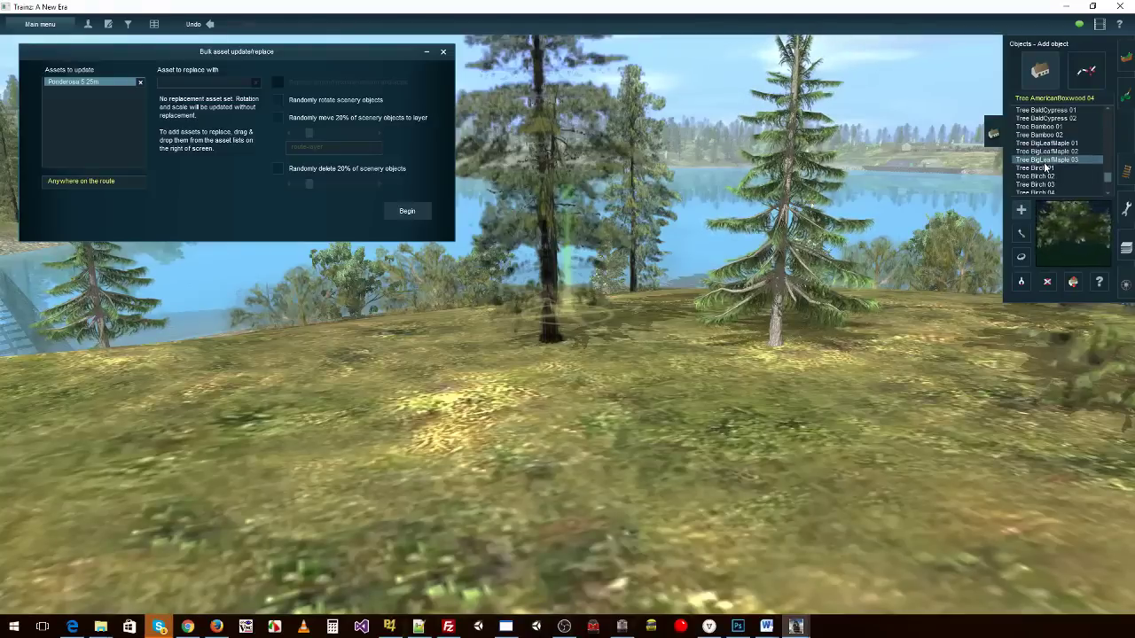
click(1045, 161)
scroll(1047, 164, down, 3)
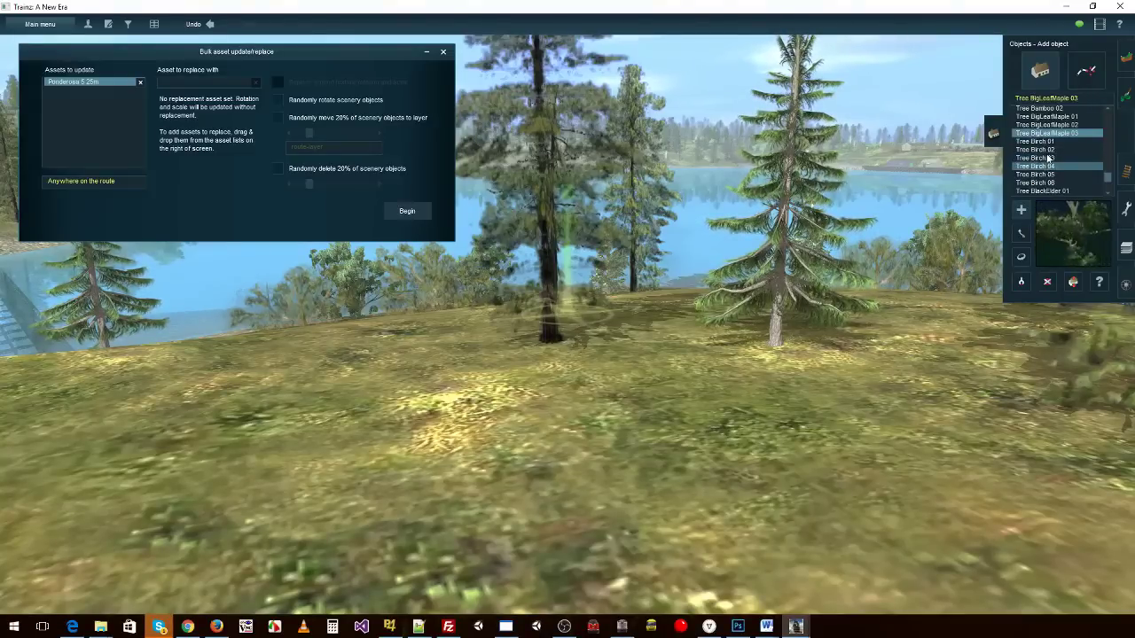
scroll(1049, 157, down, 4)
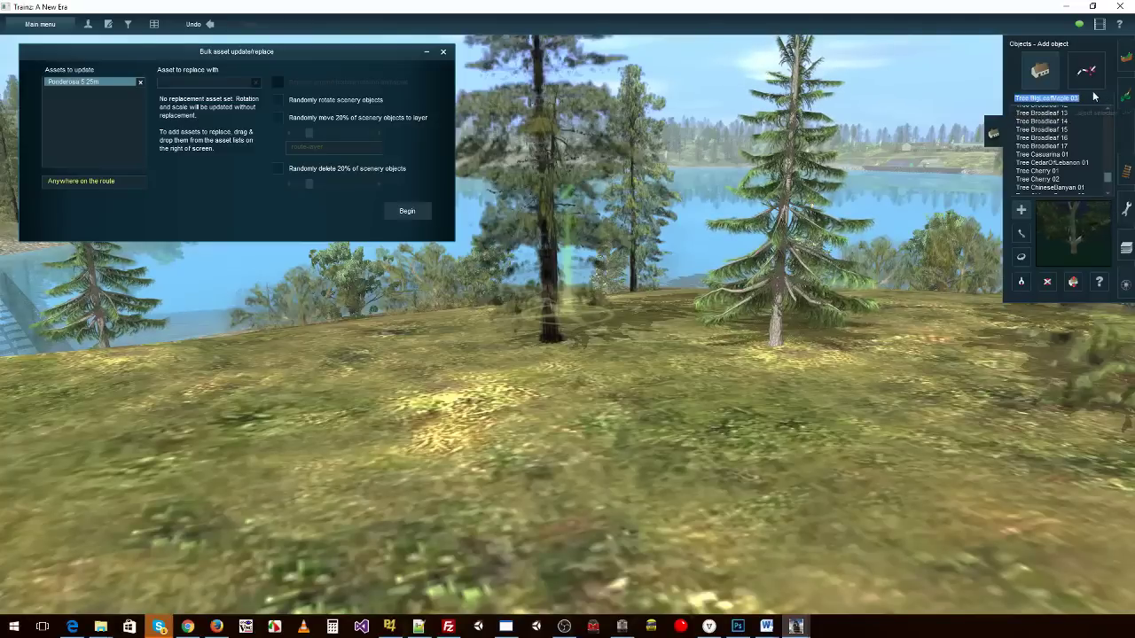
Search the object list for "tree p" and preview Tree NZR Poplar 01 15m 3 as a possible replacement.
text(tree p)
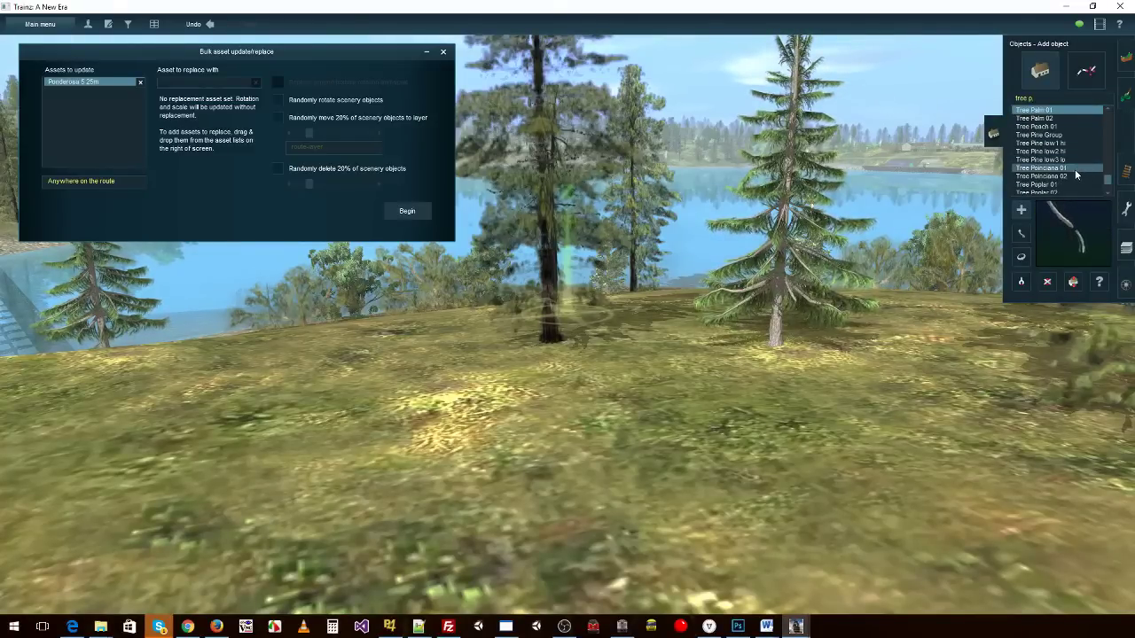
click(1074, 168)
scroll(1077, 173, up, 4)
scroll(1055, 156, up, 5)
scroll(1058, 157, down, 3)
click(1055, 177)
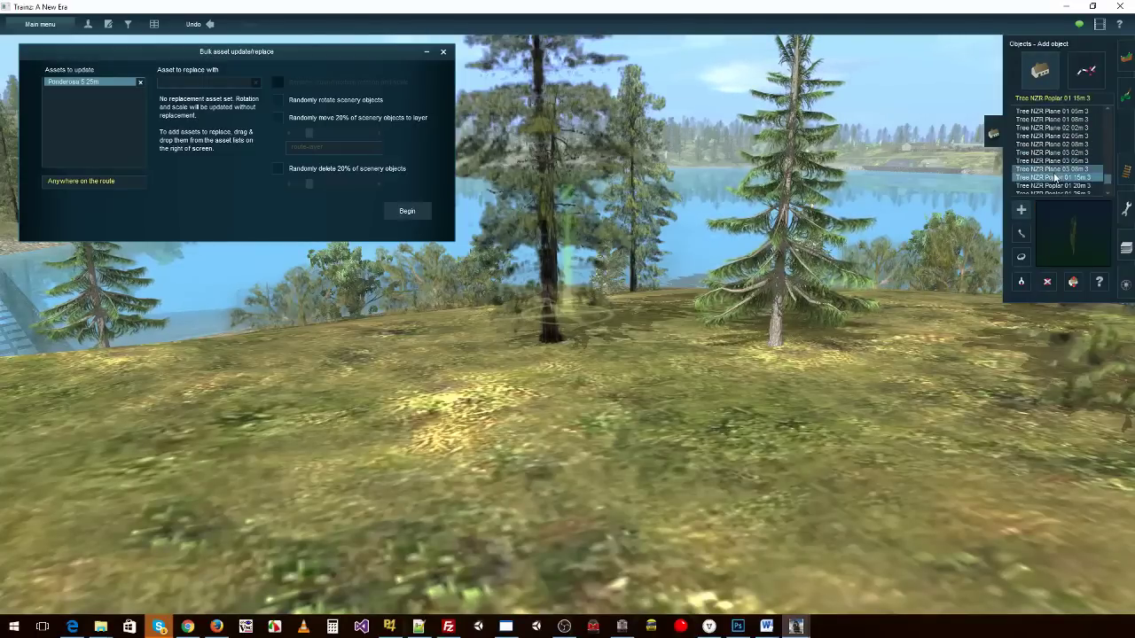
Preview further replacement candidates among the trees: Tree LoblollyPine 01, Tree LondonPlane 01, Tree JeffreyPine 02, Tree HuangshanPine 02 and Tree HuangshanPine 01.
scroll(1067, 166, up, 4)
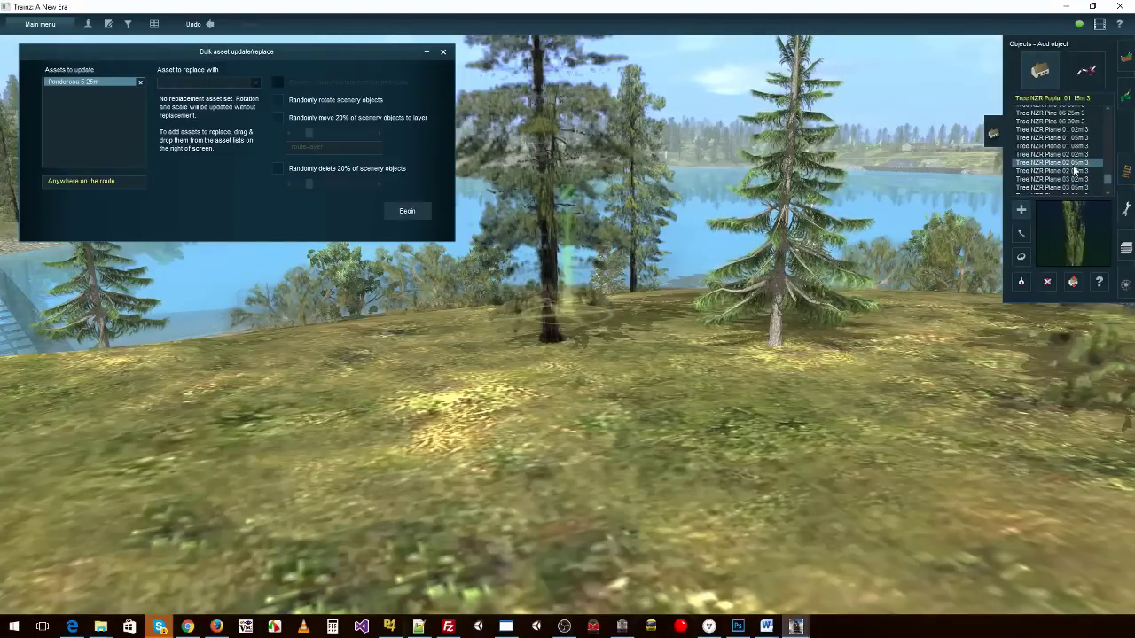
scroll(1064, 163, up, 10)
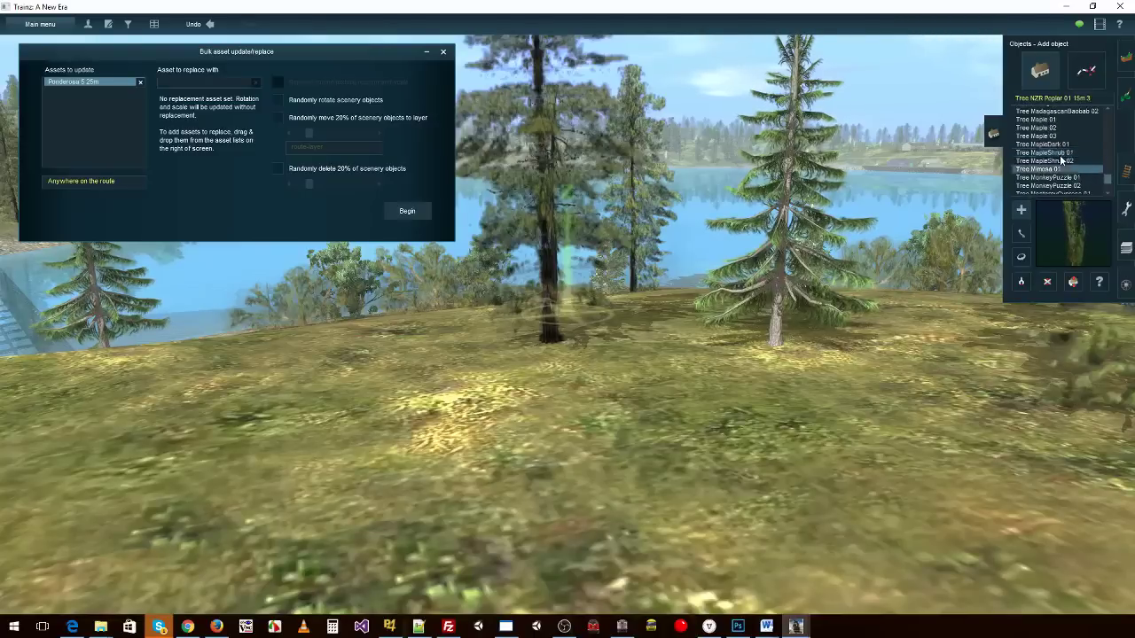
scroll(1061, 158, up, 3)
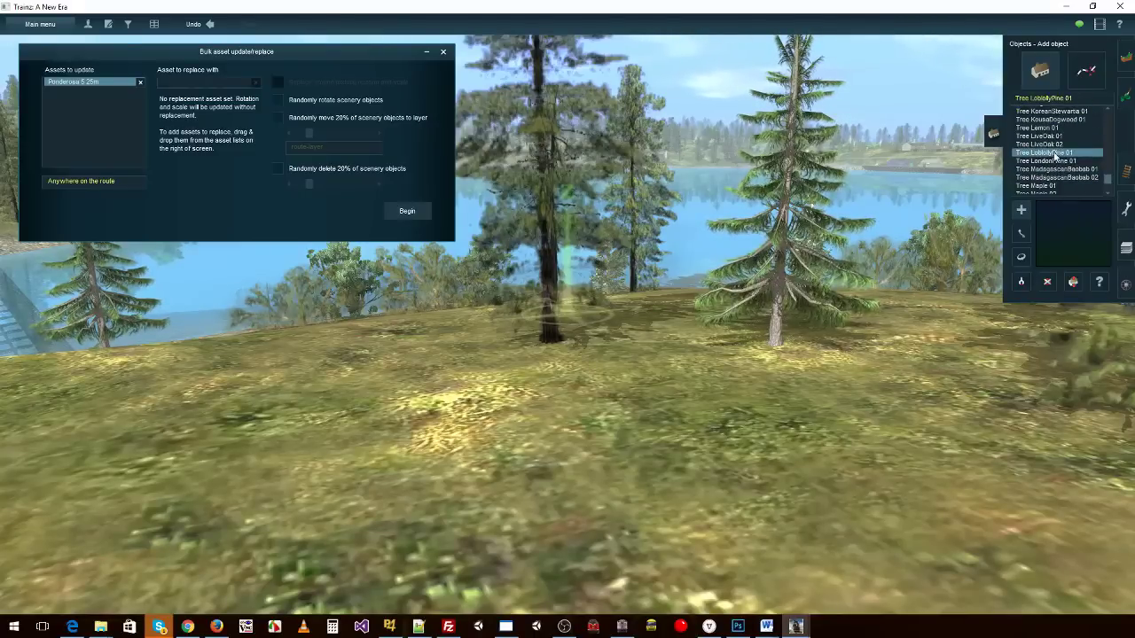
scroll(1057, 155, up, 2)
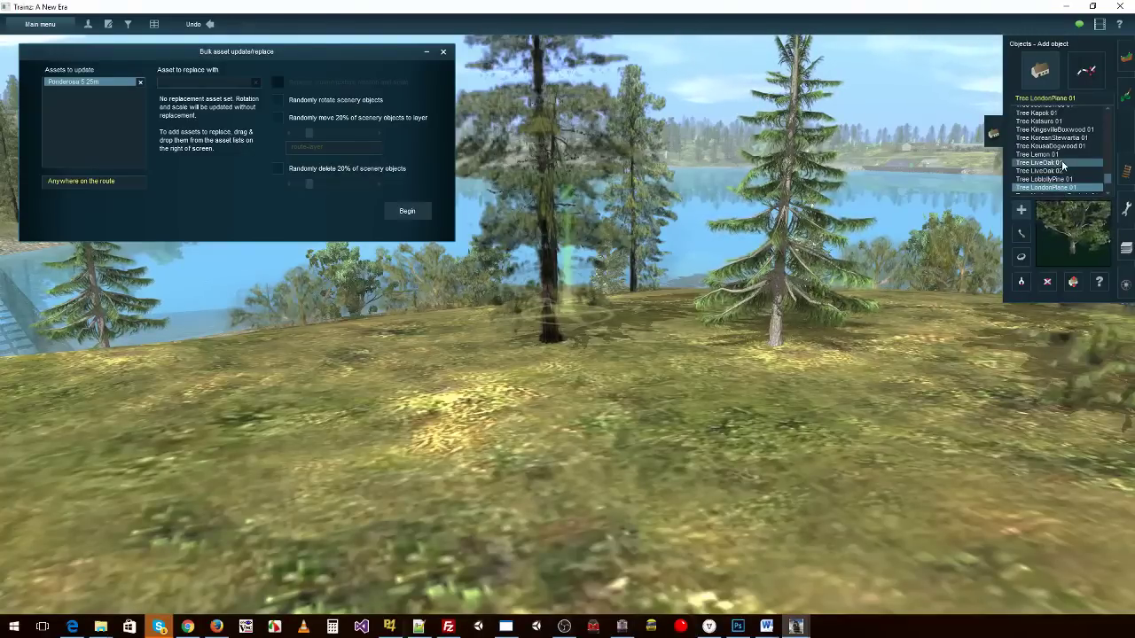
scroll(1062, 160, up, 4)
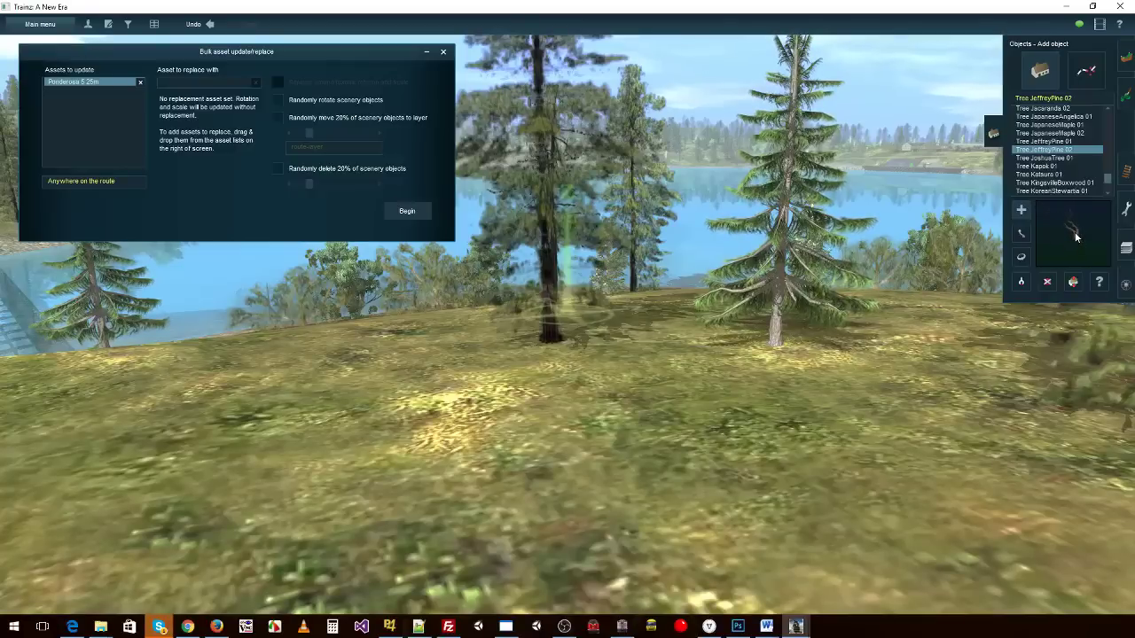
scroll(1073, 161, up, 1)
scroll(1073, 161, up, 1)
scroll(1071, 166, up, 1)
scroll(1068, 162, up, 4)
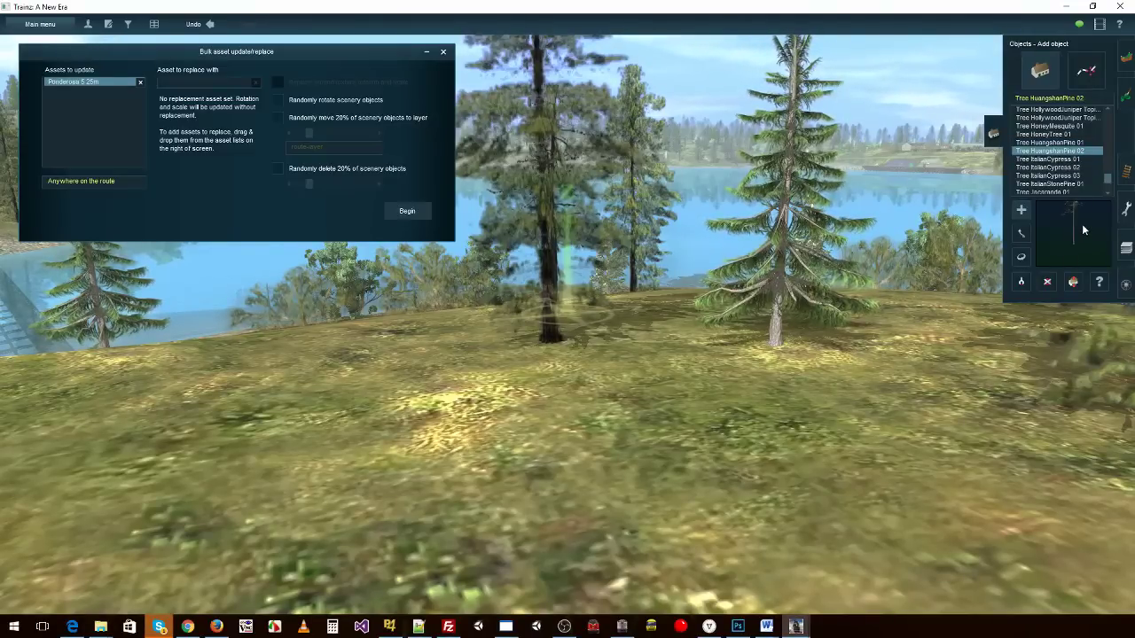
scroll(1075, 148, up, 1)
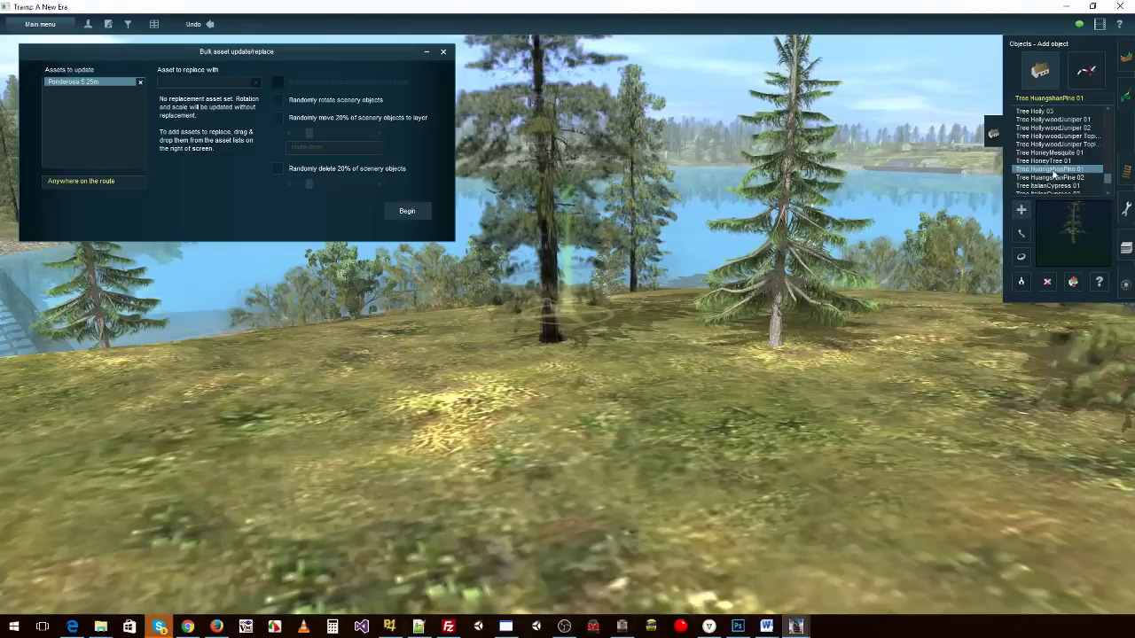
Replace Ponderosa 5 25m with Tree HuangshanPine 01 anywhere on the route, randomly rotating the scenery objects.
drag(325, 146, 206, 84)
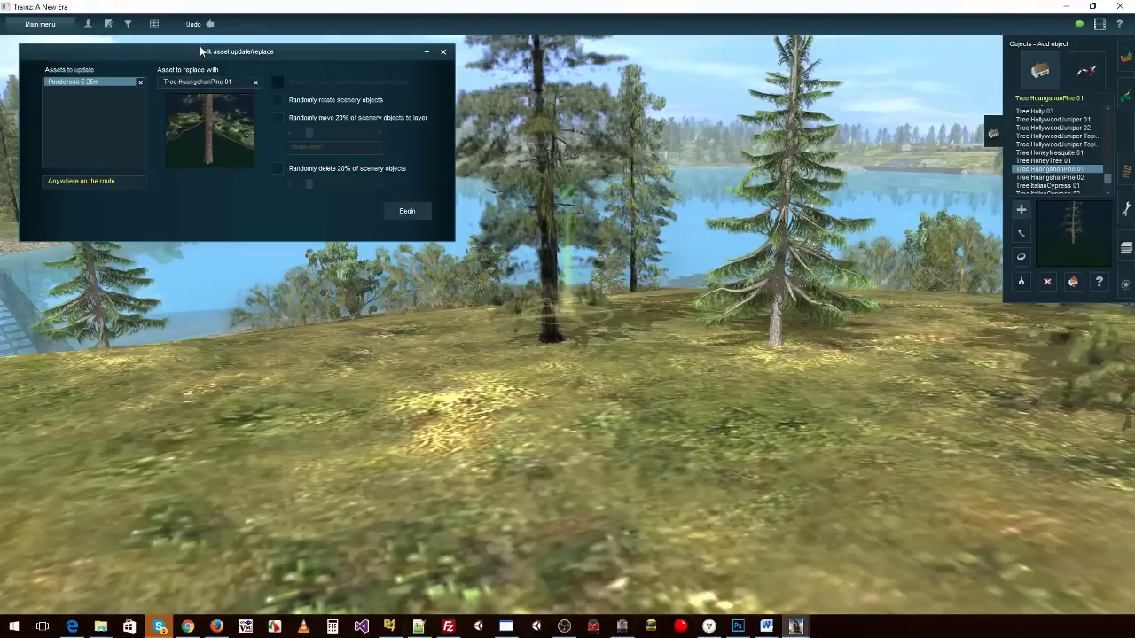
drag(199, 45, 265, 166)
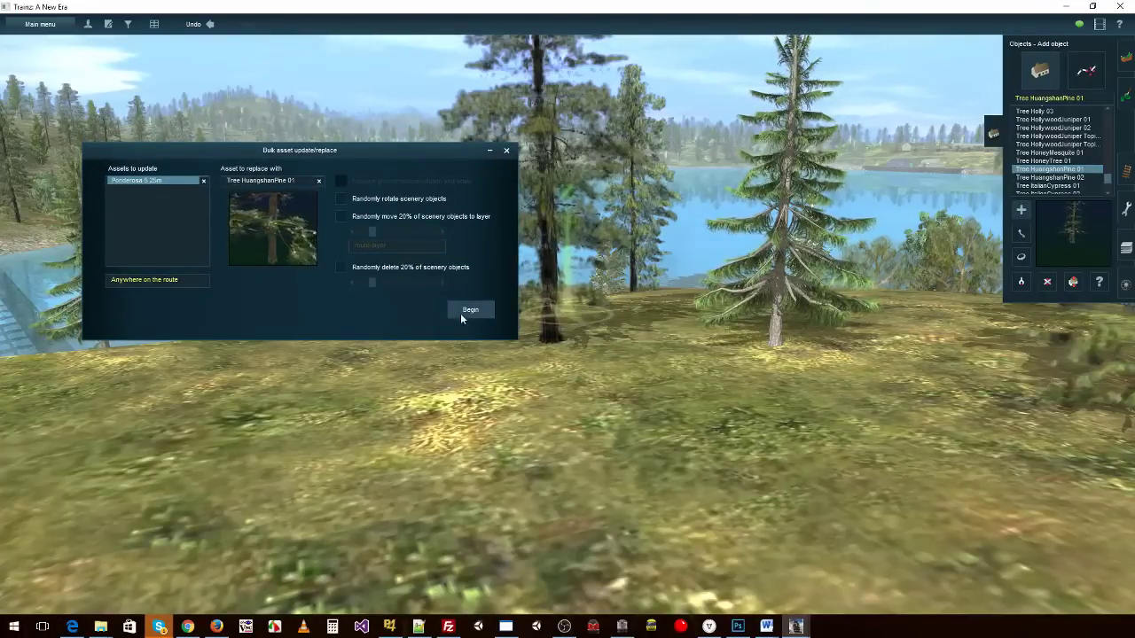
click(342, 199)
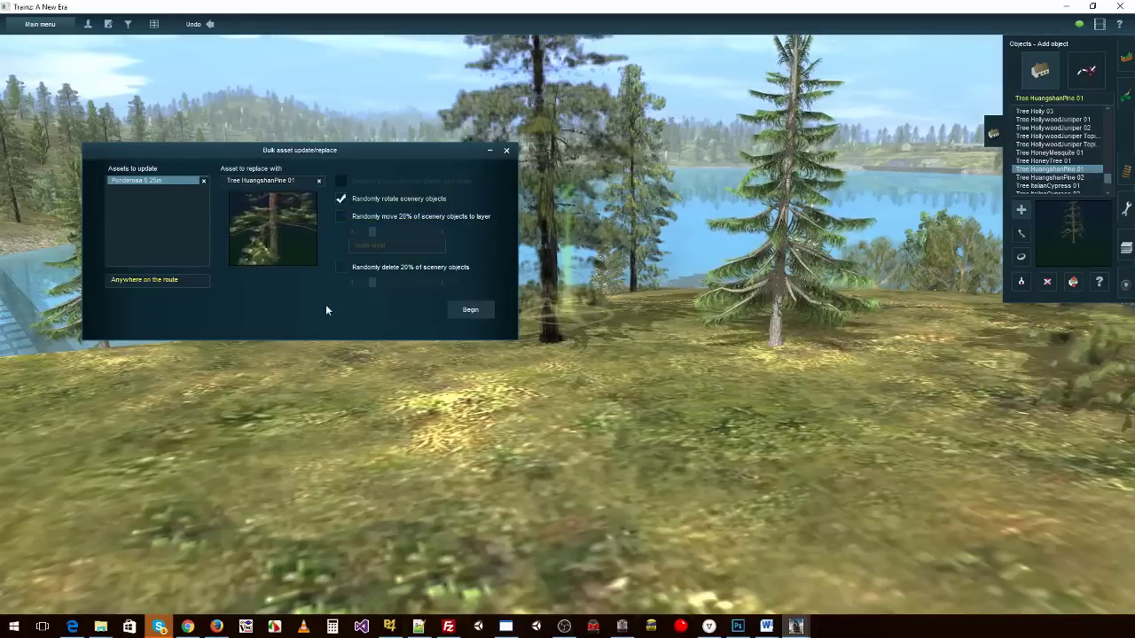
click(461, 312)
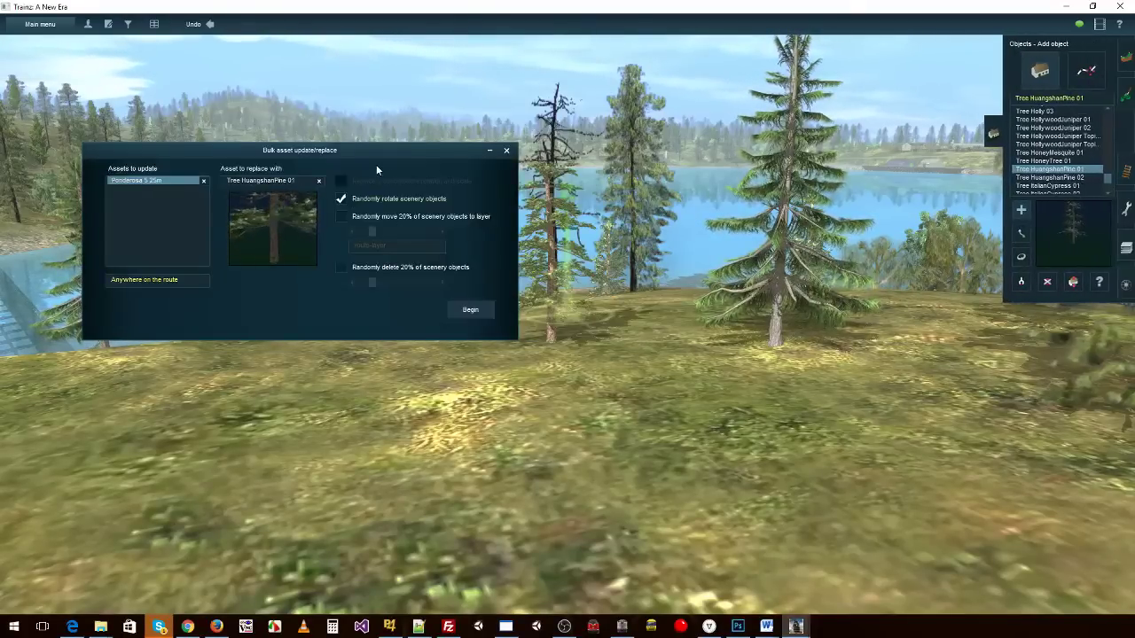
Remove Ponderosa 5 25m from the assets to update and add Tree HuangshanPine 01 there.
drag(341, 161, 359, 296)
right_drag(567, 295, 569, 366)
scroll(567, 315, up, 3)
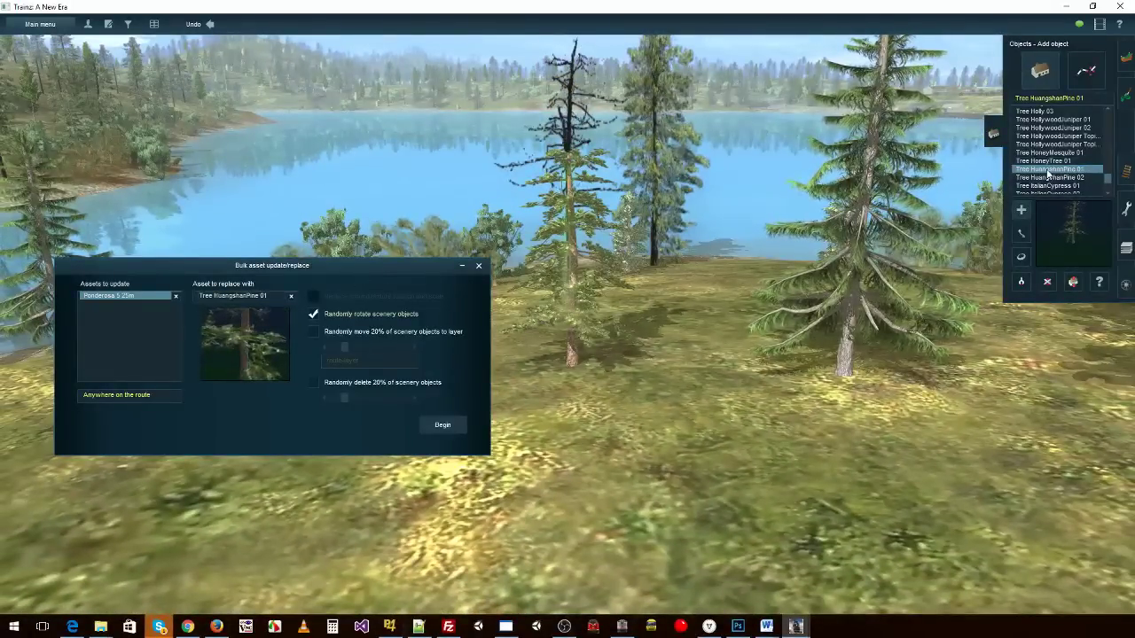
drag(1048, 175, 163, 309)
click(176, 296)
click(175, 296)
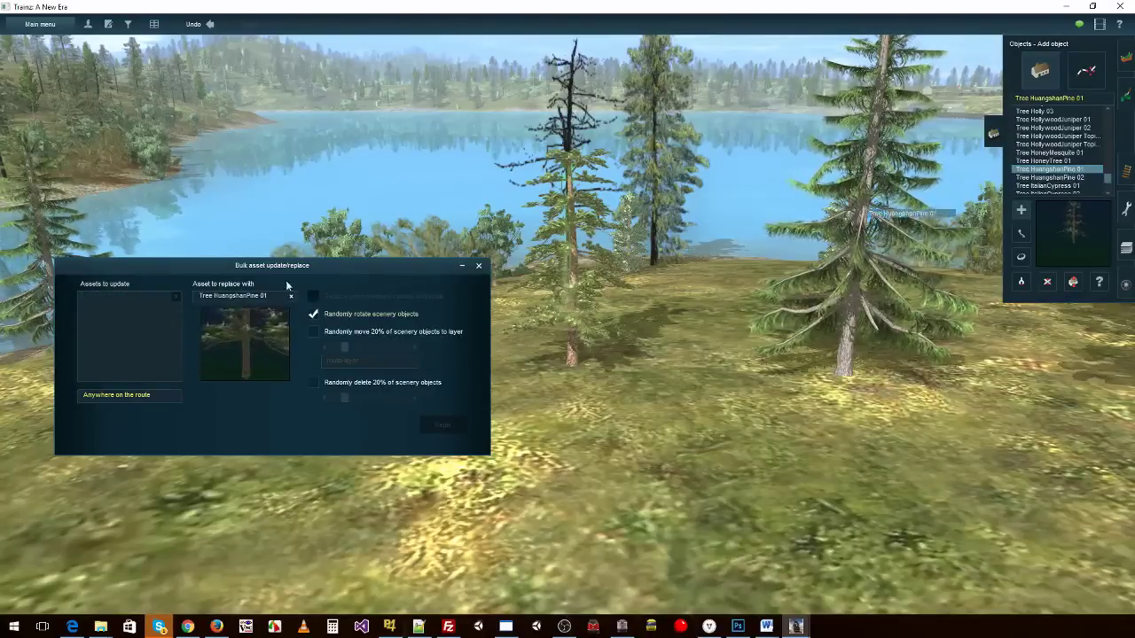
drag(276, 287, 149, 330)
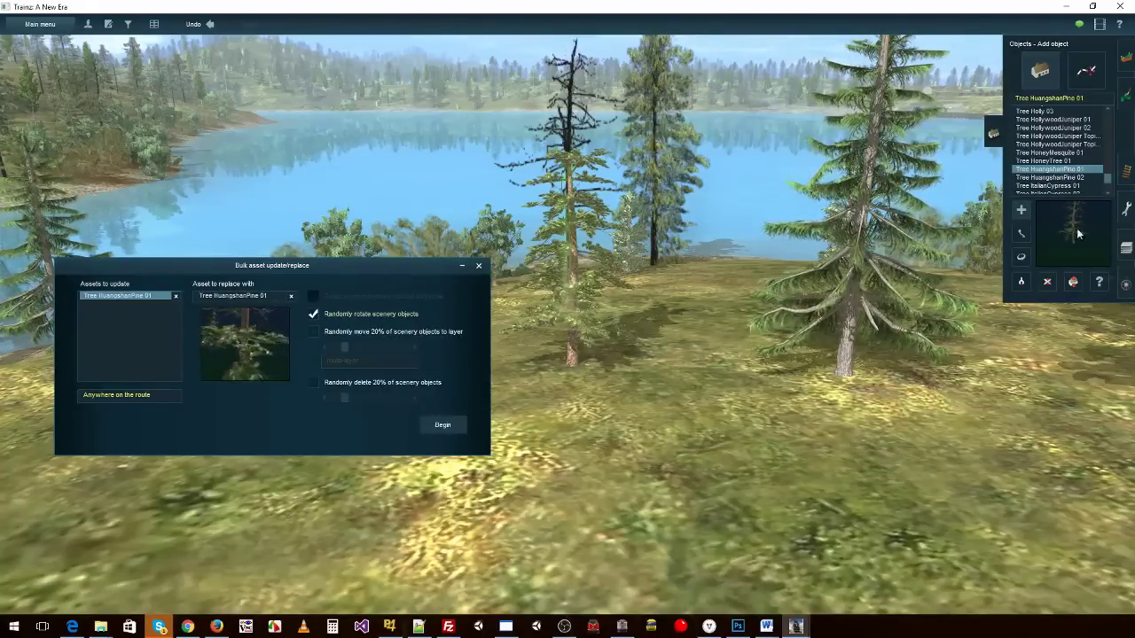
Preview Tree HoneyTree 01, Tree HollywoodJuniper 01, Tree HollywoodJuniper 02 and Tree Hawthorn 02 as replacement candidates.
click(1060, 162)
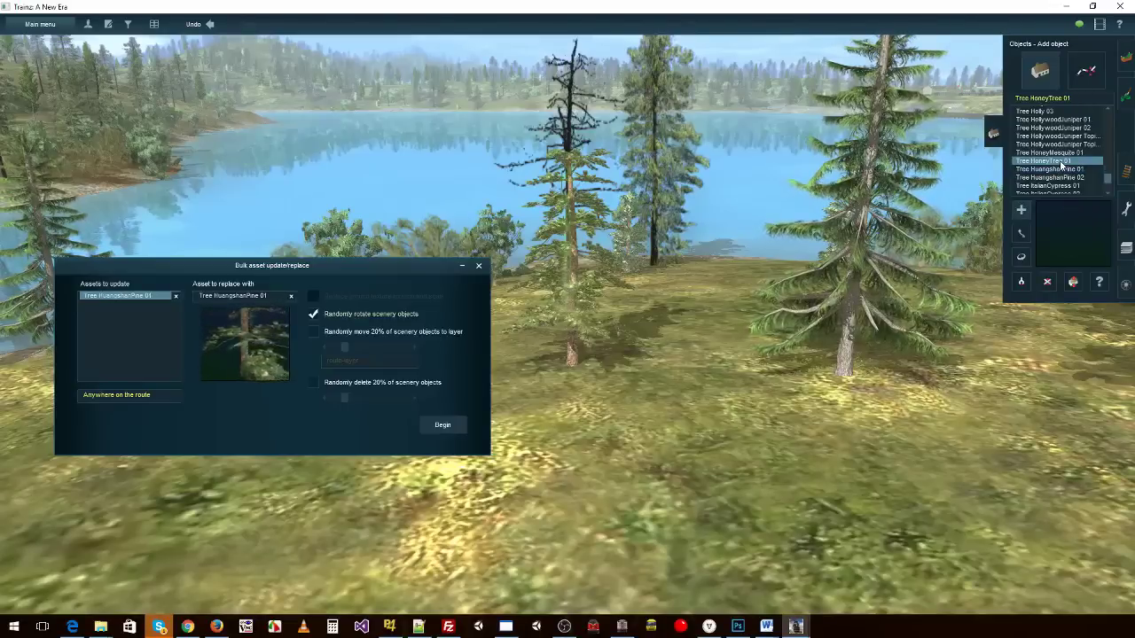
scroll(1061, 164, up, 3)
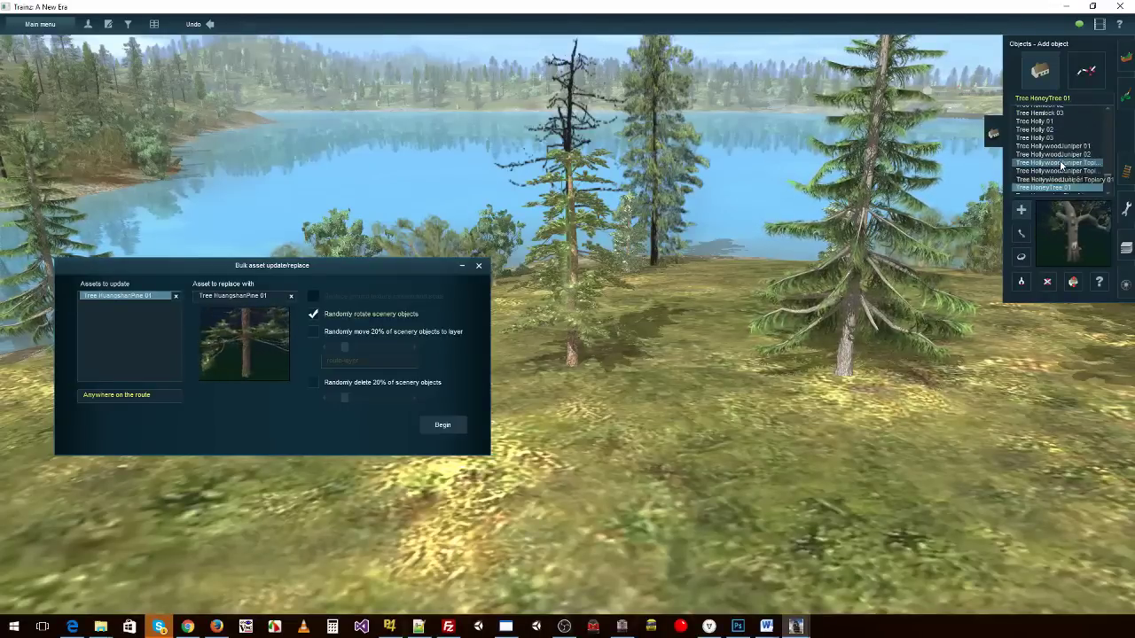
scroll(1061, 165, up, 2)
click(1061, 161)
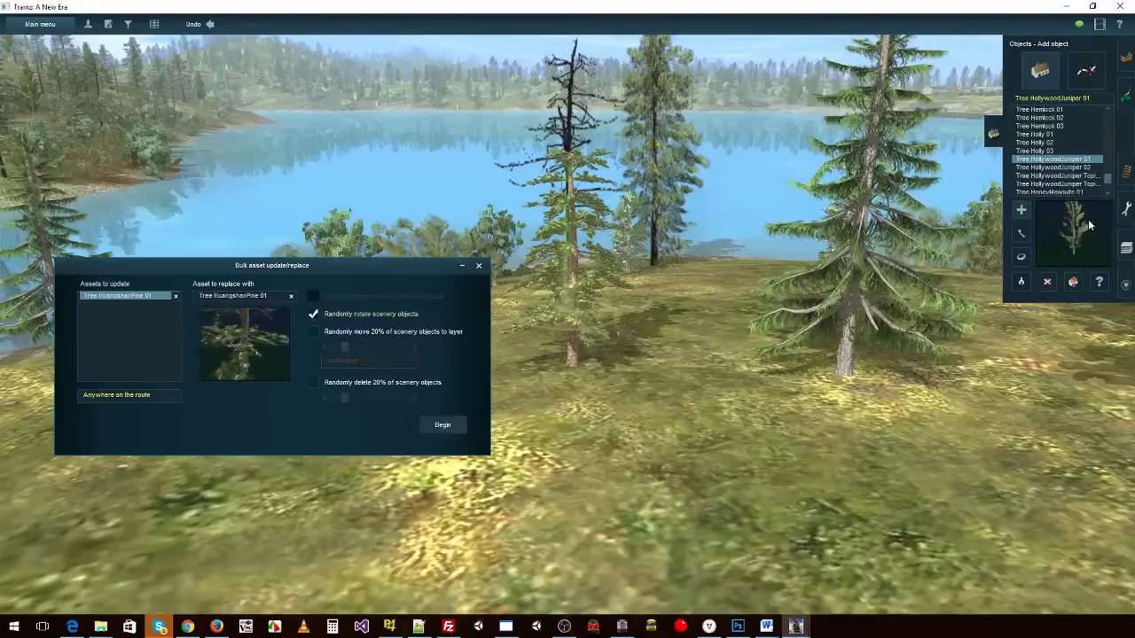
click(1057, 167)
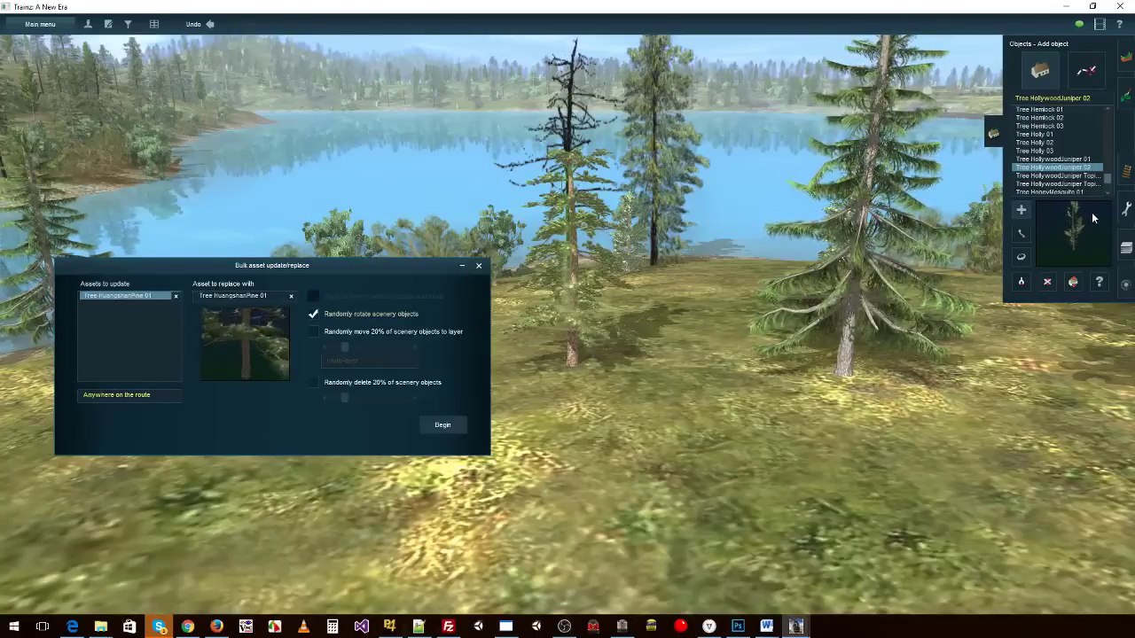
scroll(1062, 167, up, 3)
scroll(1062, 166, up, 2)
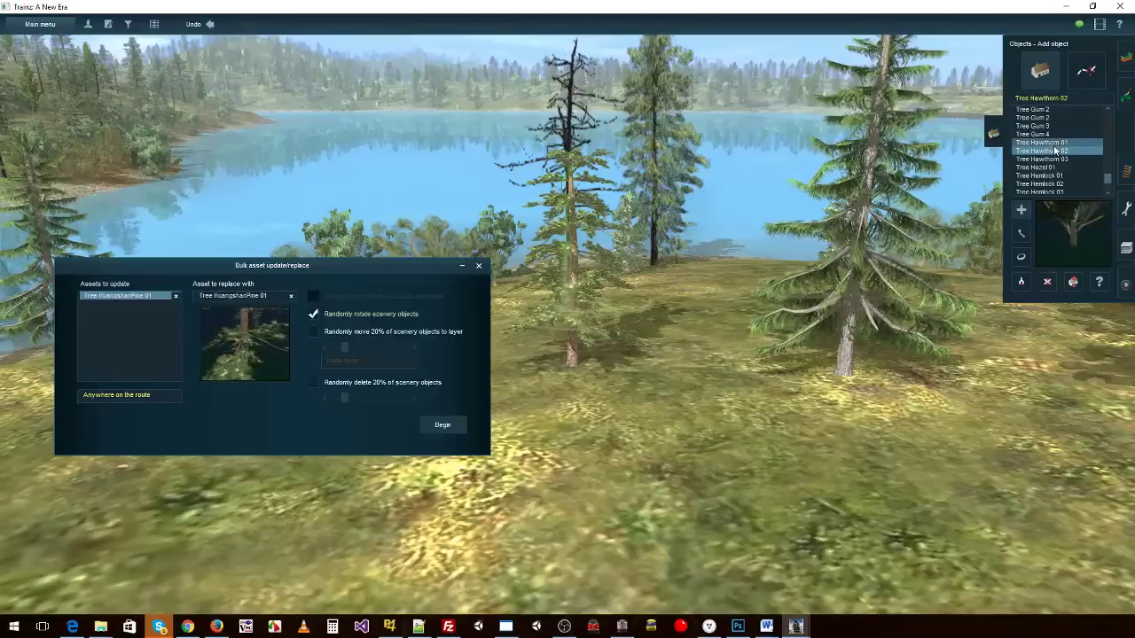
Preview Tree Green 02 and Tree EuropeanBeech 01, continuing through the tree list to the Douglas firs.
scroll(1055, 157, up, 6)
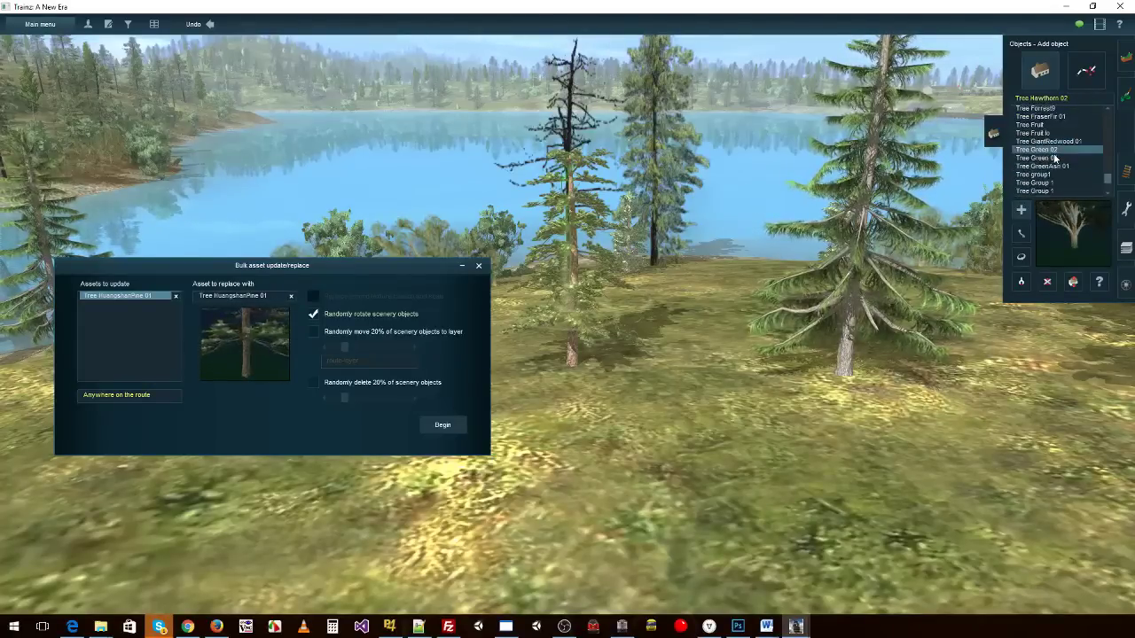
click(1042, 162)
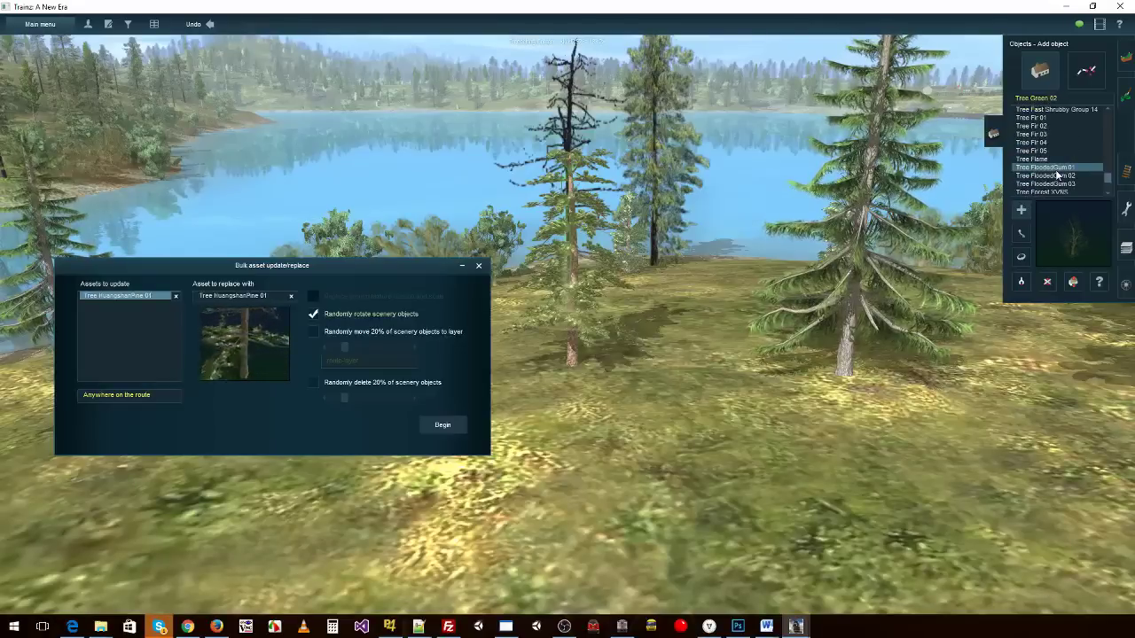
scroll(1056, 169, up, 5)
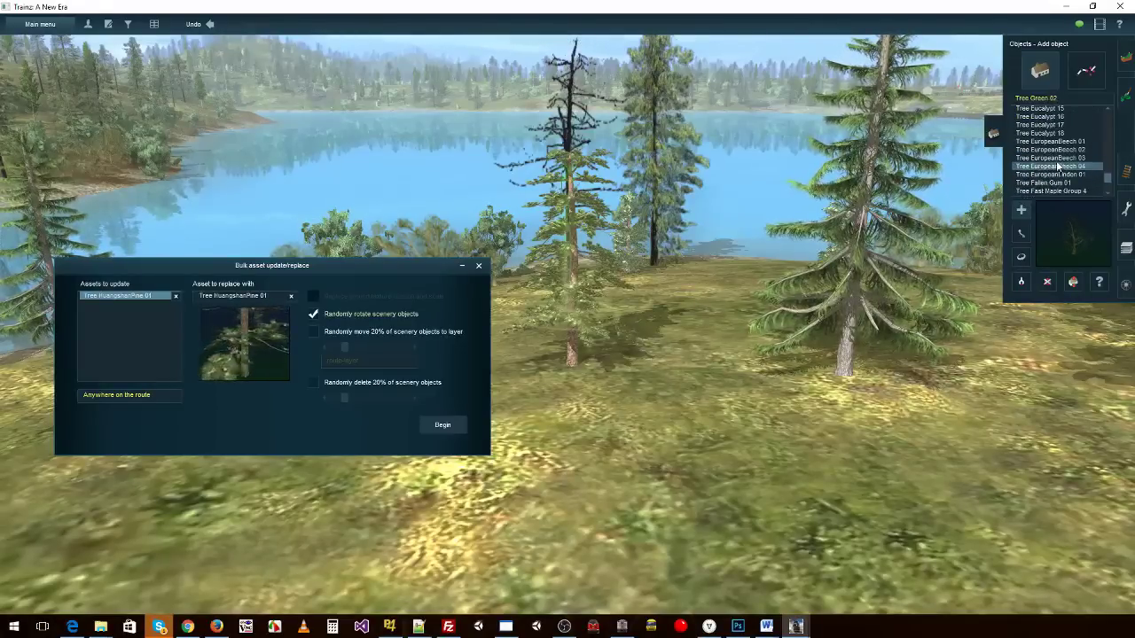
click(1051, 141)
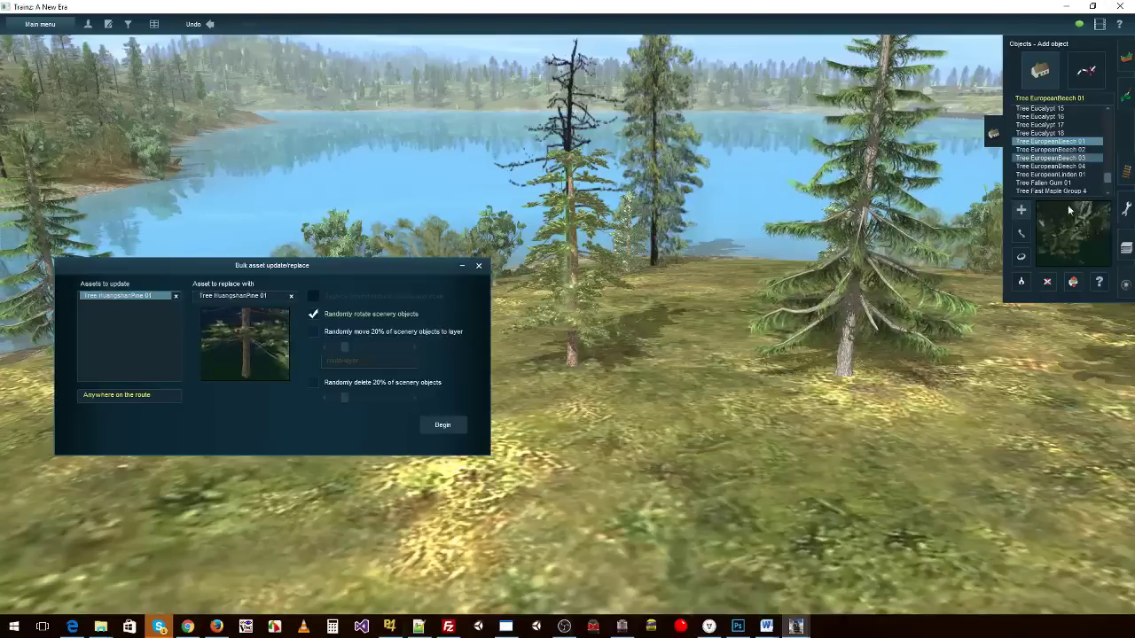
scroll(1062, 177, up, 4)
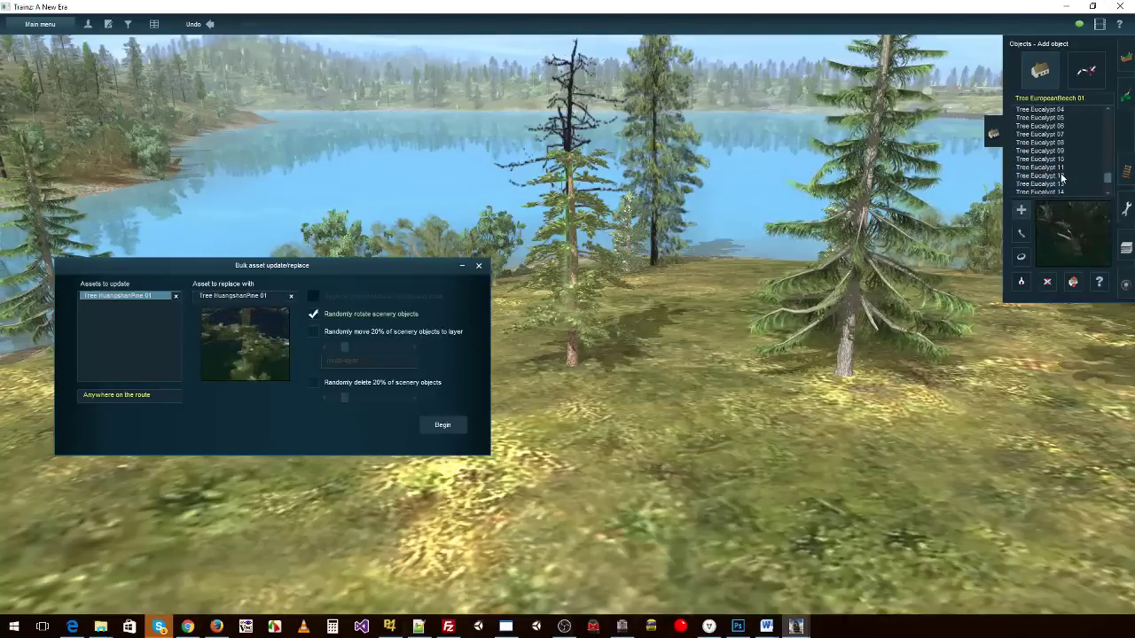
scroll(1062, 178, up, 4)
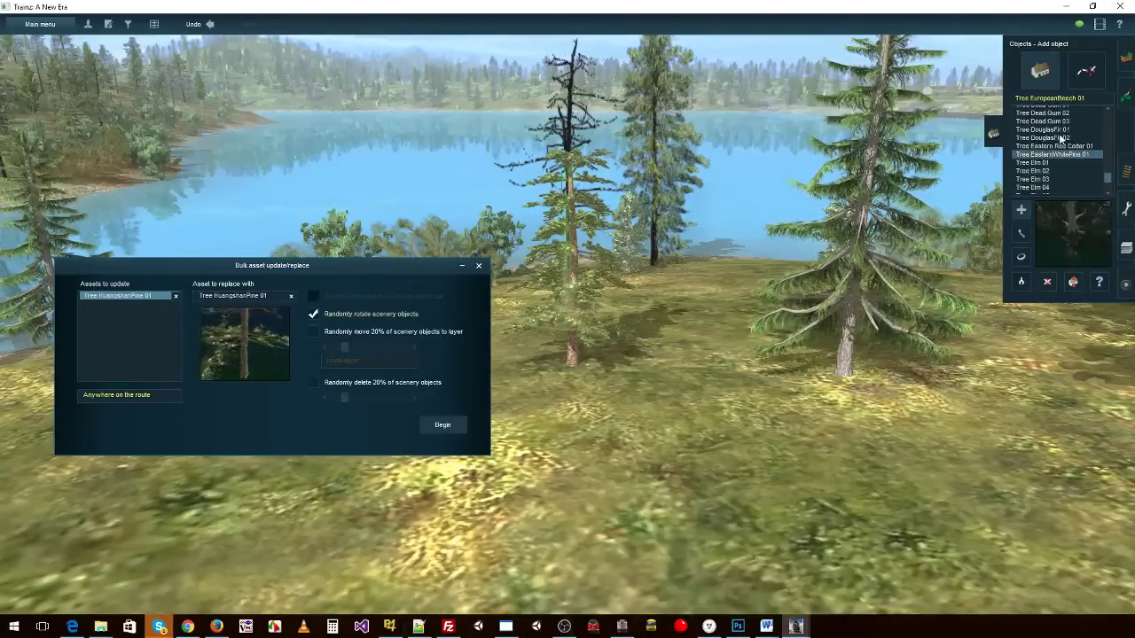
Compare Tree DouglasFir 02 and 01, and replace Tree HuangshanPine 01 with Tree DouglasFir 01 anywhere on the route, randomly rotated.
click(1061, 138)
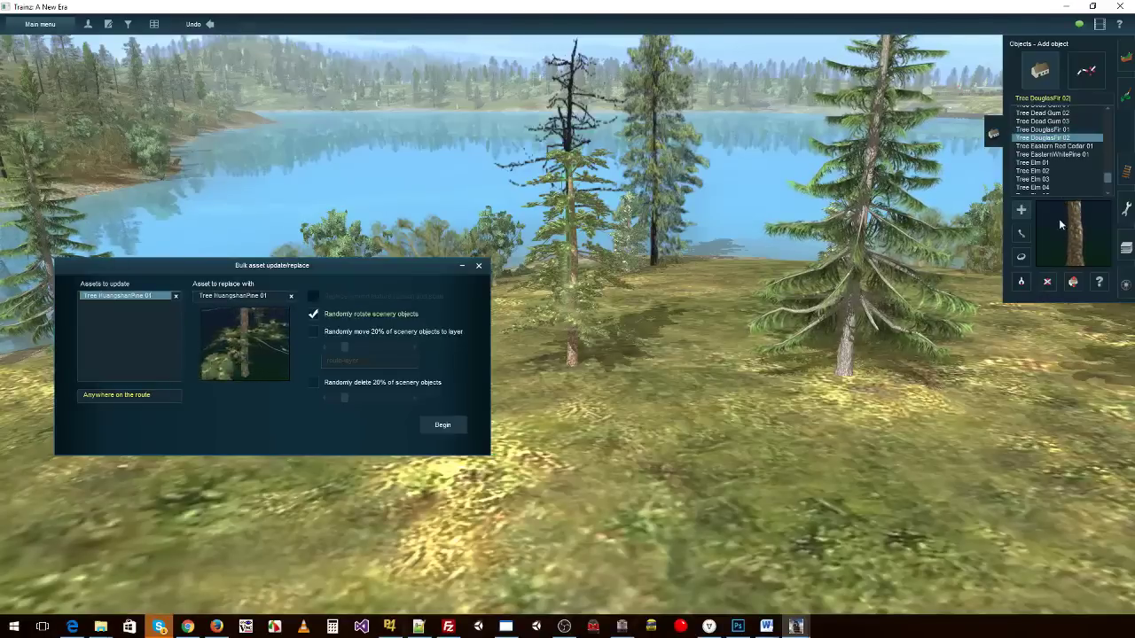
click(1063, 130)
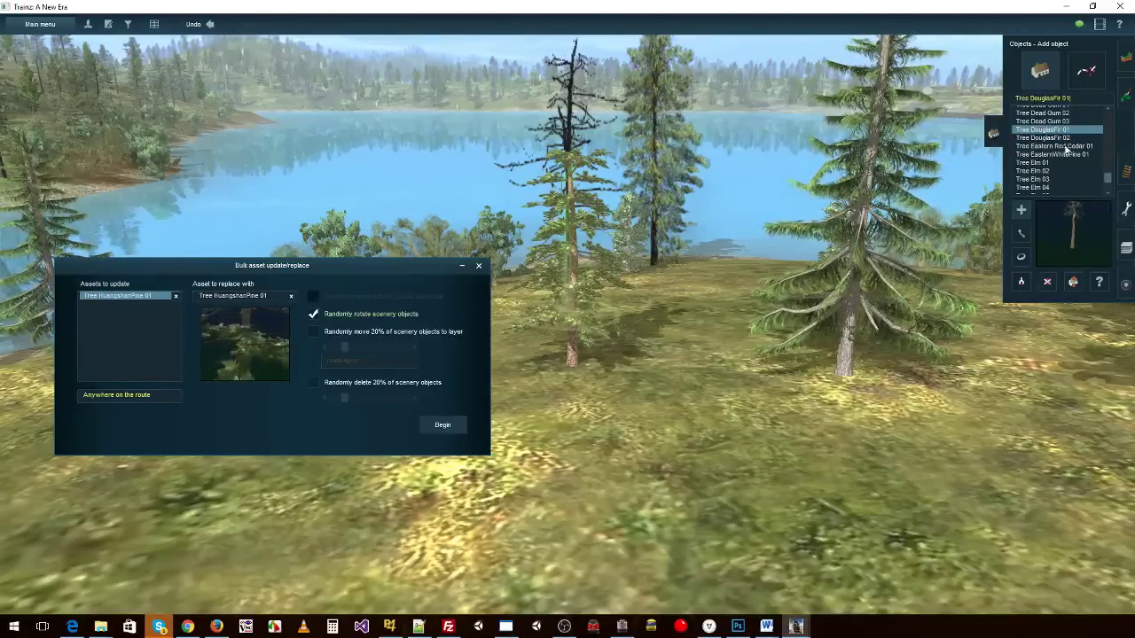
drag(1064, 133, 230, 306)
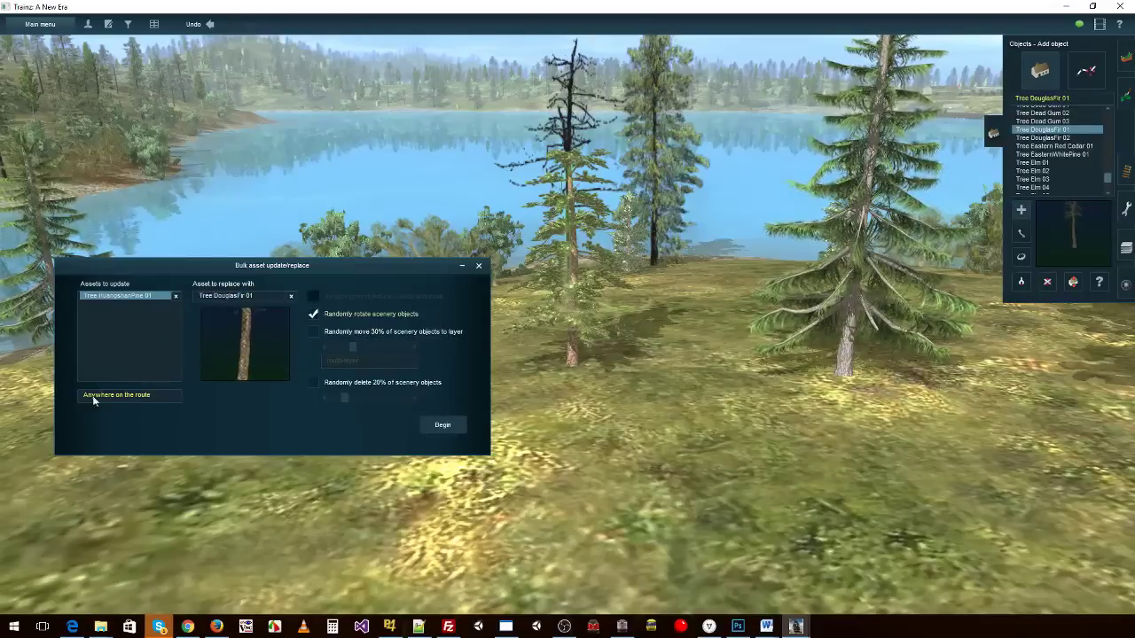
click(442, 425)
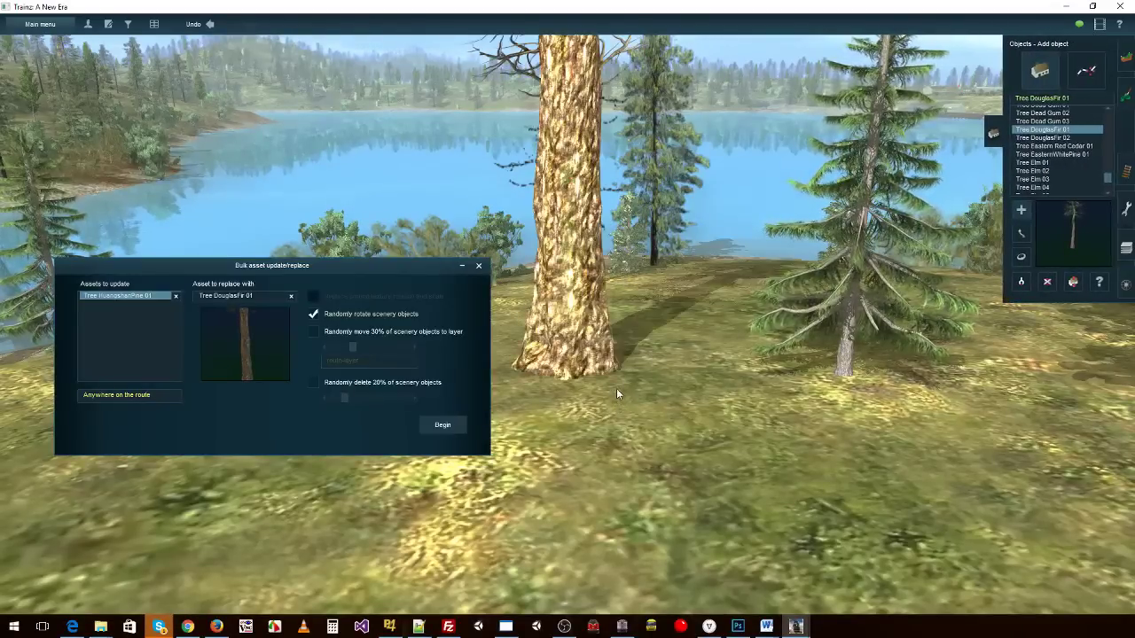
Pick the dark pine on the rocky lakeshore near the bridge with Get object and set Ponderosa 11 30m as the asset to update.
scroll(589, 381, down, 10)
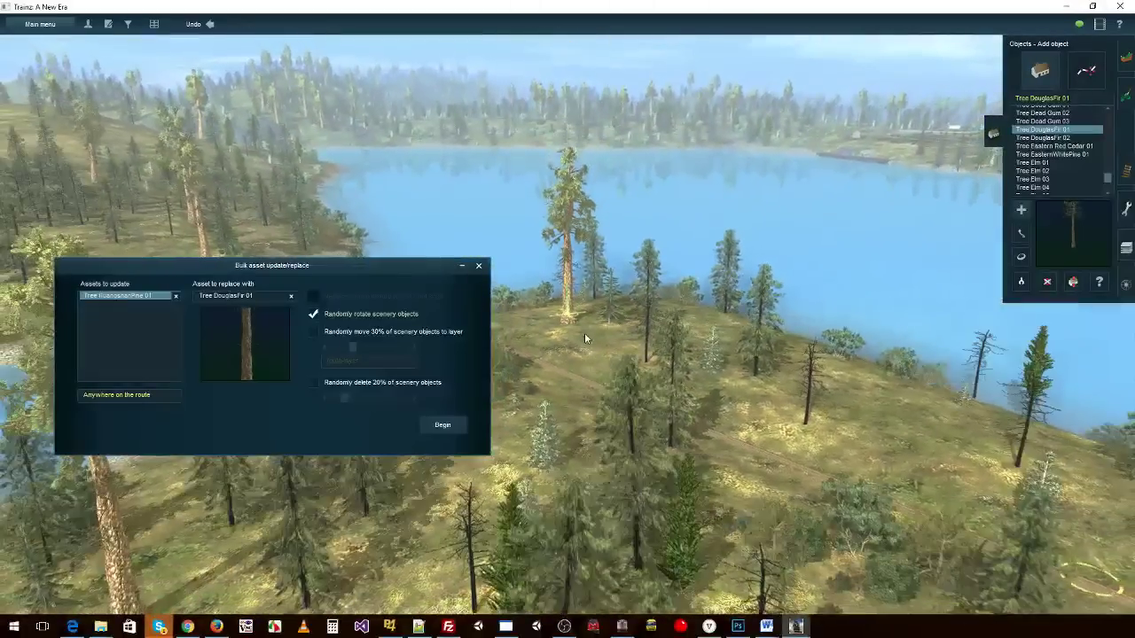
right_drag(579, 326, 554, 296)
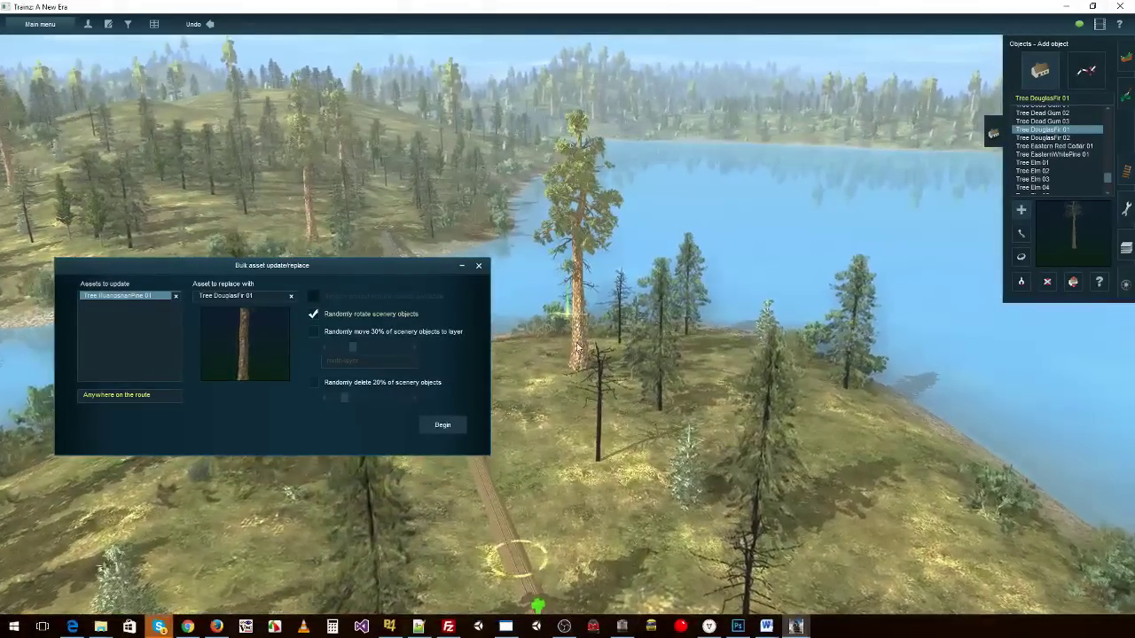
right_click(431, 226)
scroll(588, 266, up, 5)
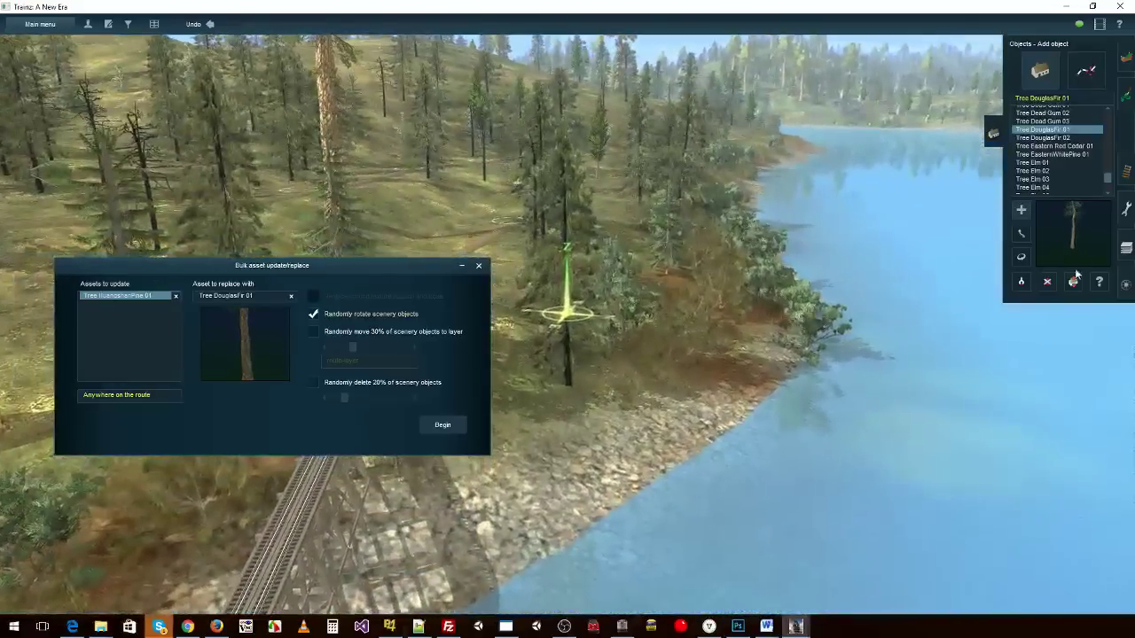
click(566, 376)
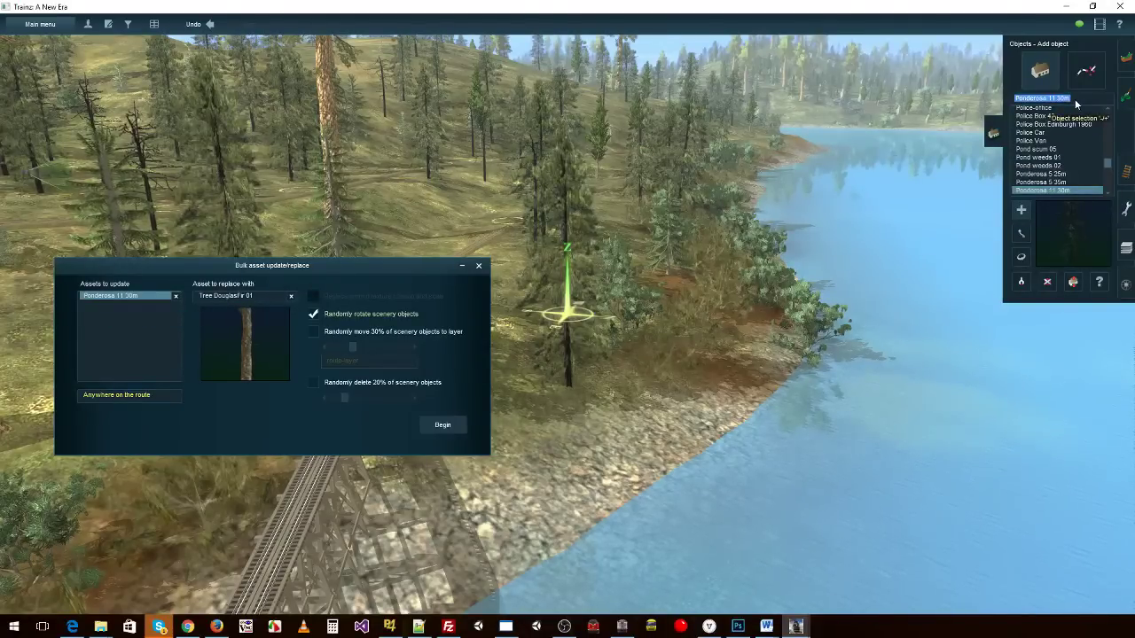
Find the Douglas fir in the object list and replace Ponderosa 11 30m with Tree DouglasFir 02 anywhere on the route.
text(y)
text(t)
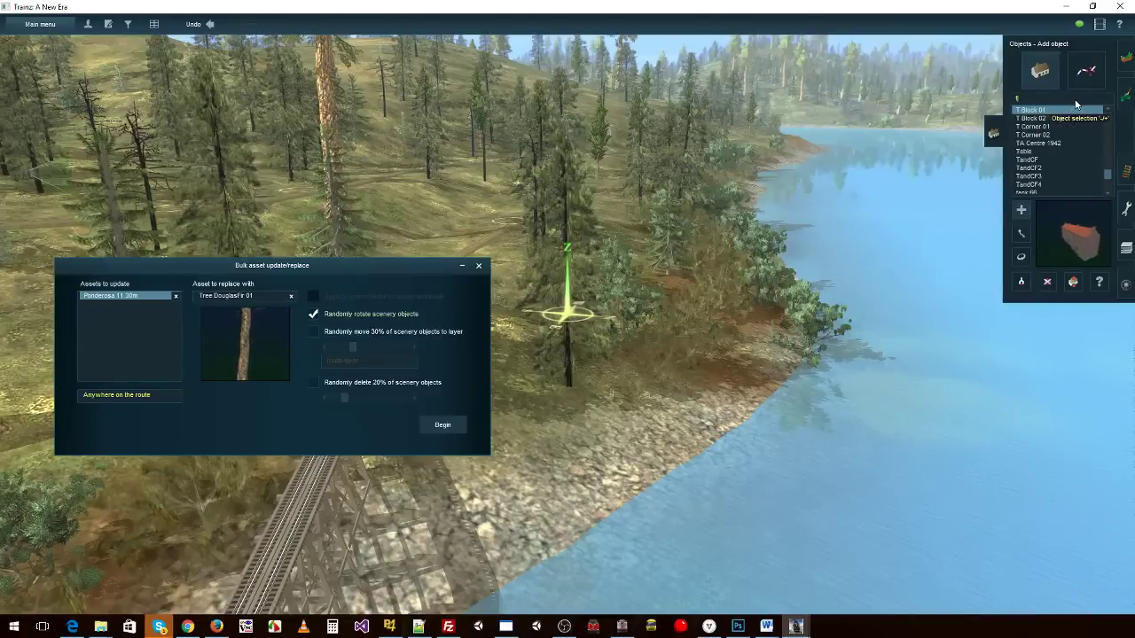
text(ree d)
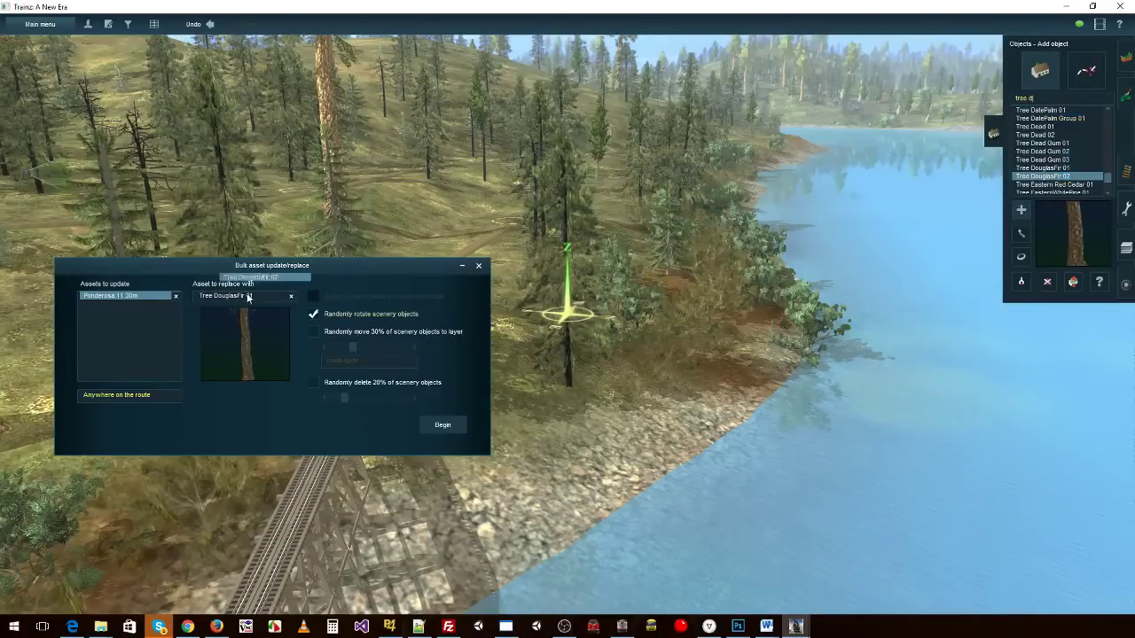
drag(248, 298, 245, 296)
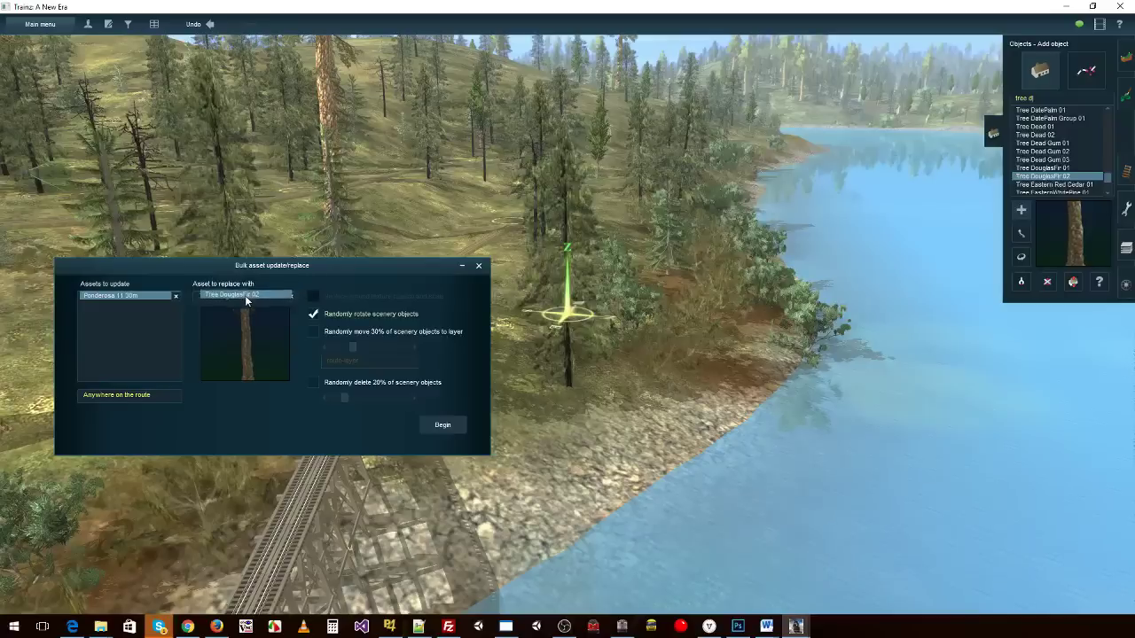
click(440, 425)
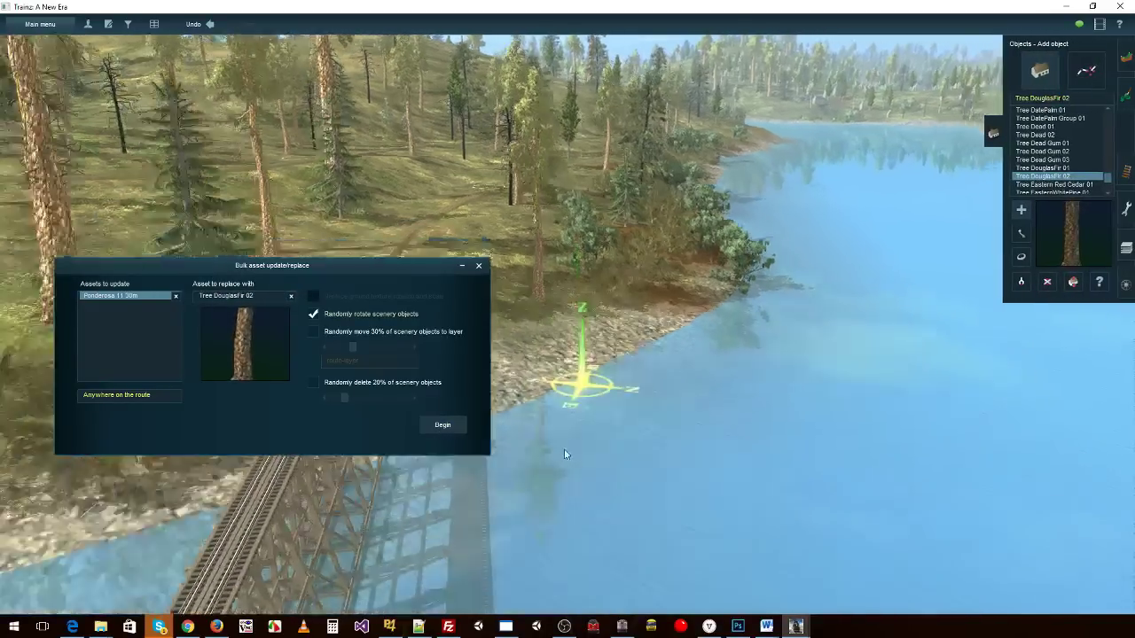
Pick the dark pine near the bridge with Get object and set Ponderosa 5 35m as the asset to update.
right_drag(566, 454, 611, 331)
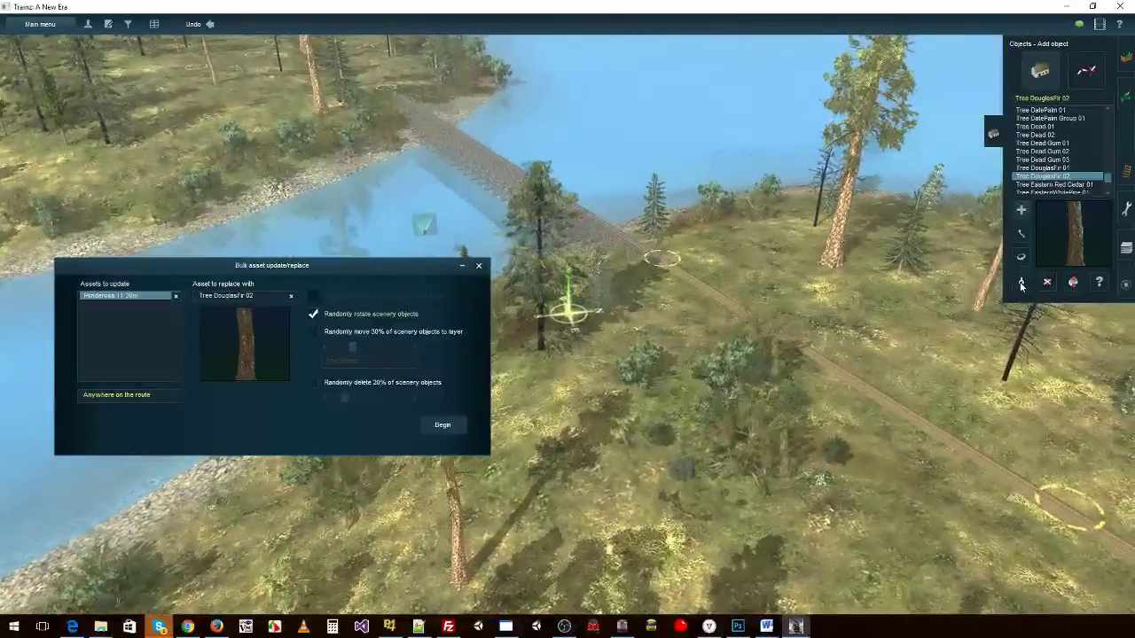
click(1021, 282)
click(537, 341)
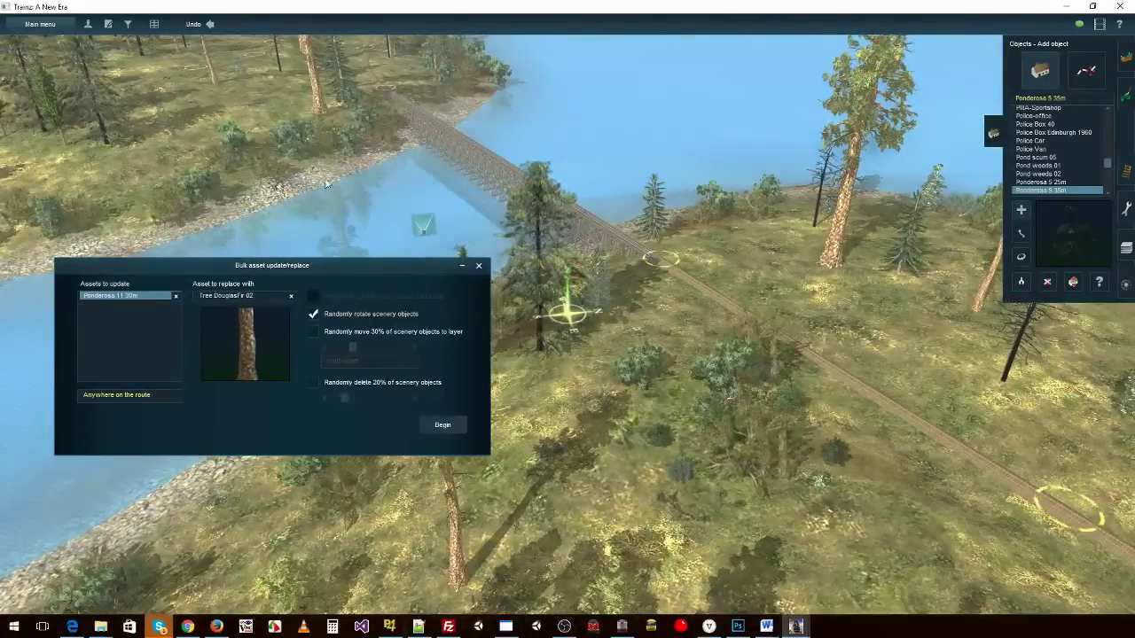
right_drag(539, 212, 697, 216)
right_drag(715, 326, 1004, 189)
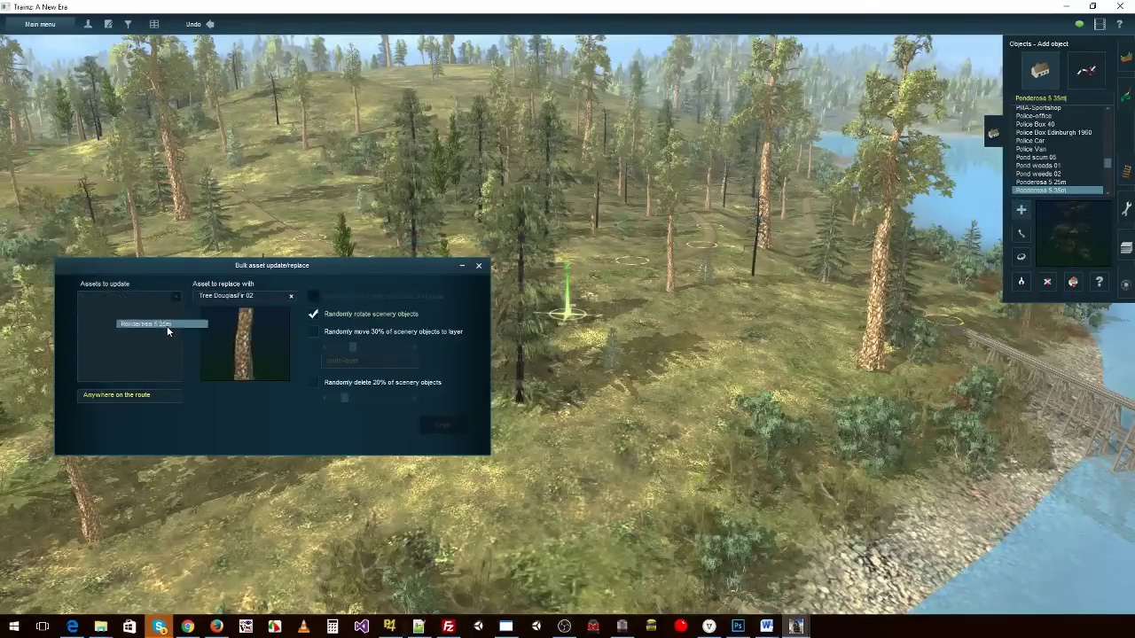
drag(167, 329, 167, 328)
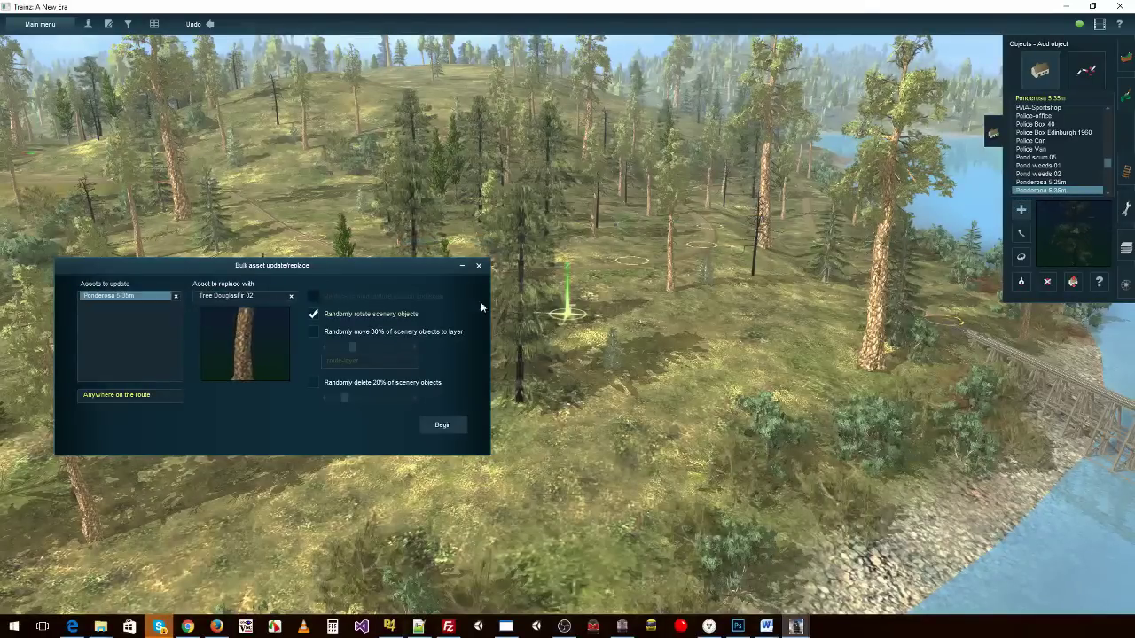
Search the objects for "tree ra" and replace Ponderosa 5 35m with Tree RadiataPine 03 anywhere on the route, randomly rotated.
click(1077, 97)
text(tr)
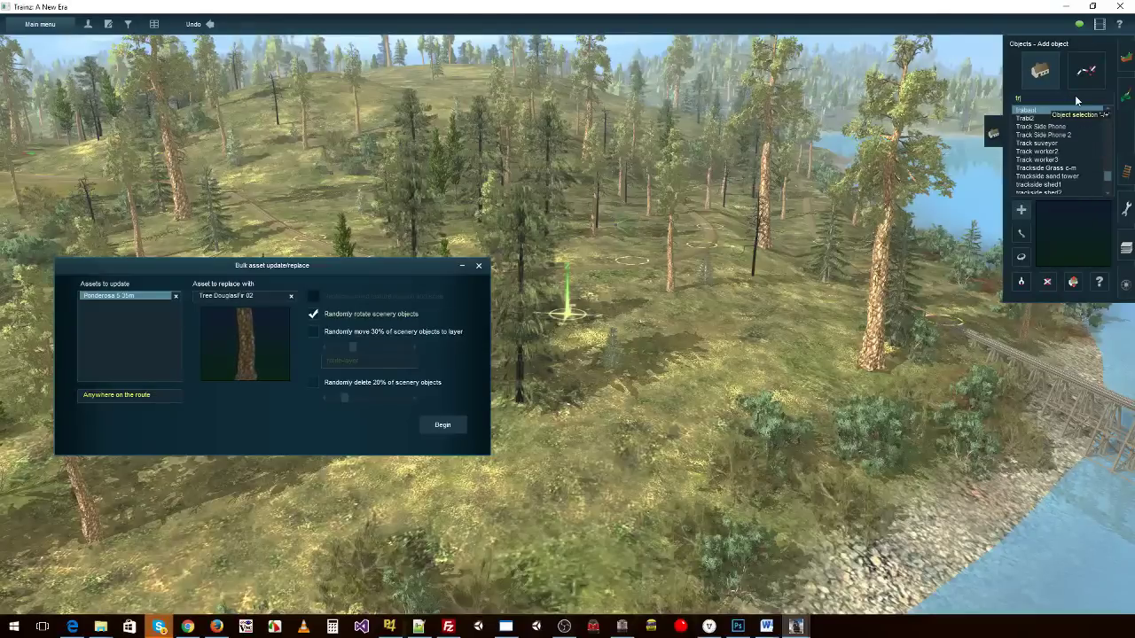
text(ee ra)
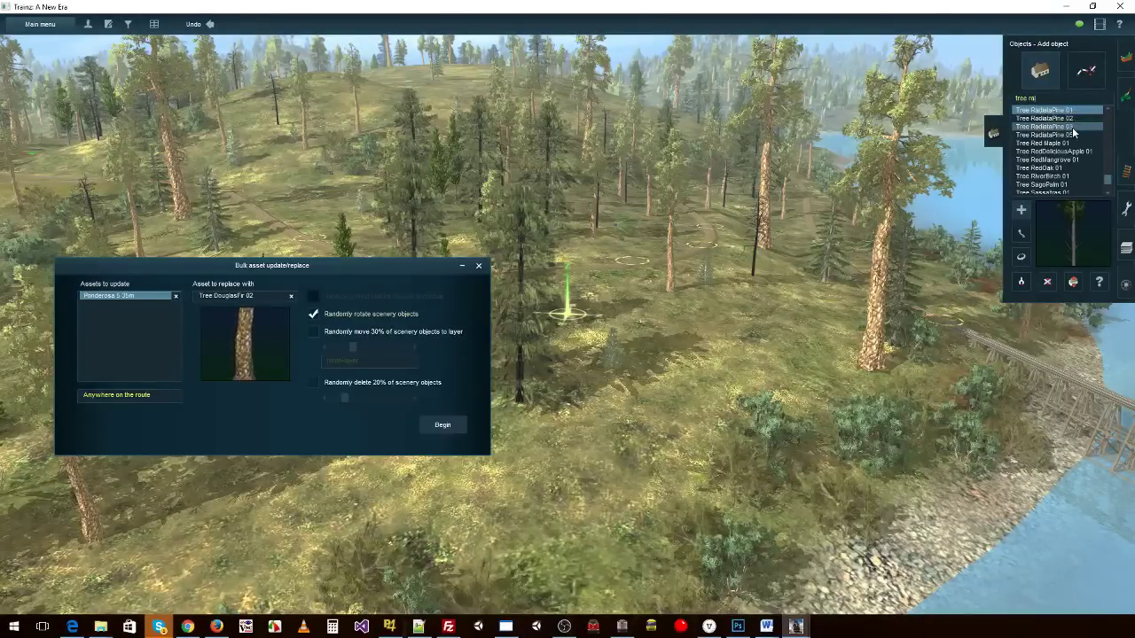
click(1072, 127)
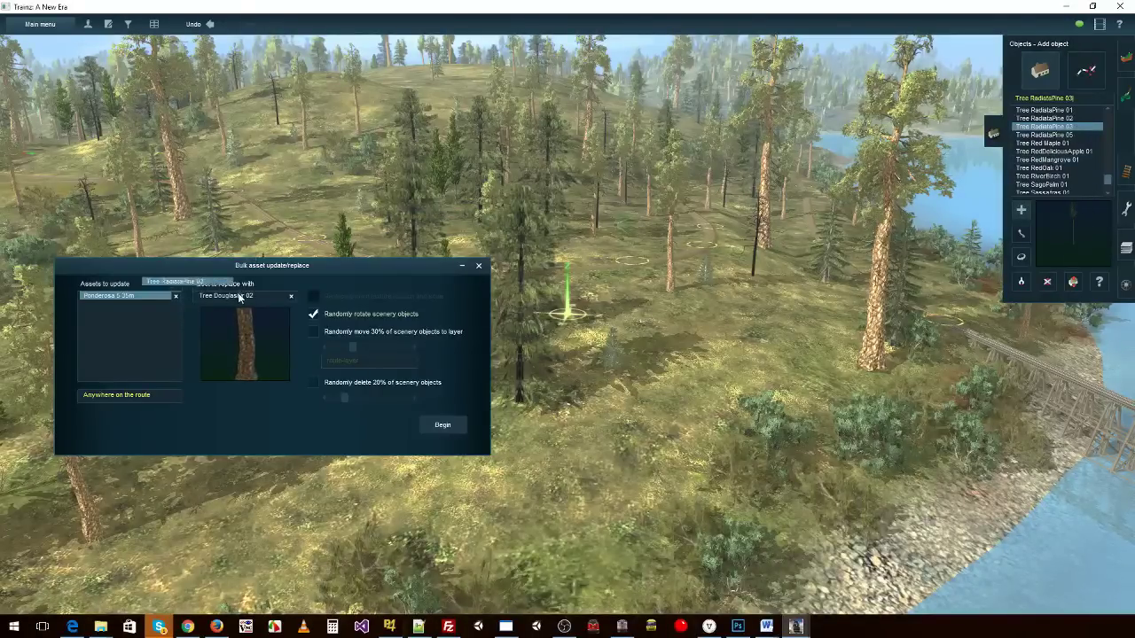
click(442, 425)
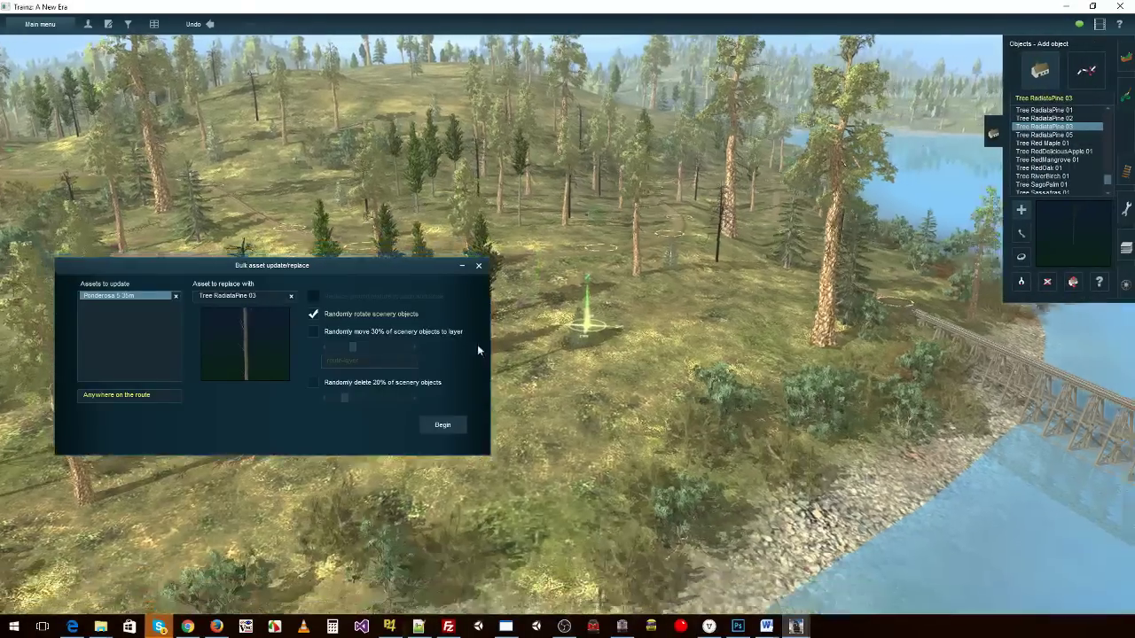
Pick a burnt tree above the lake with Get object and set Burnt Tree 17 20m as the asset to update.
right_drag(824, 540, 545, 179)
scroll(552, 232, up, 5)
right_drag(552, 231, 563, 206)
scroll(567, 297, down, 6)
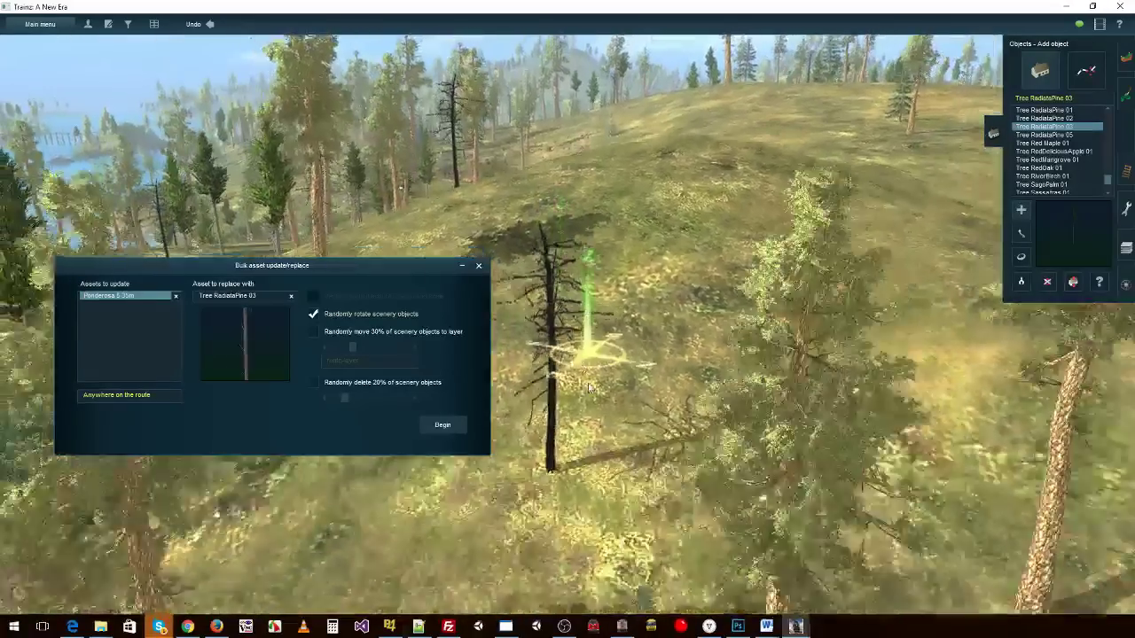
right_drag(590, 387, 680, 441)
click(1020, 282)
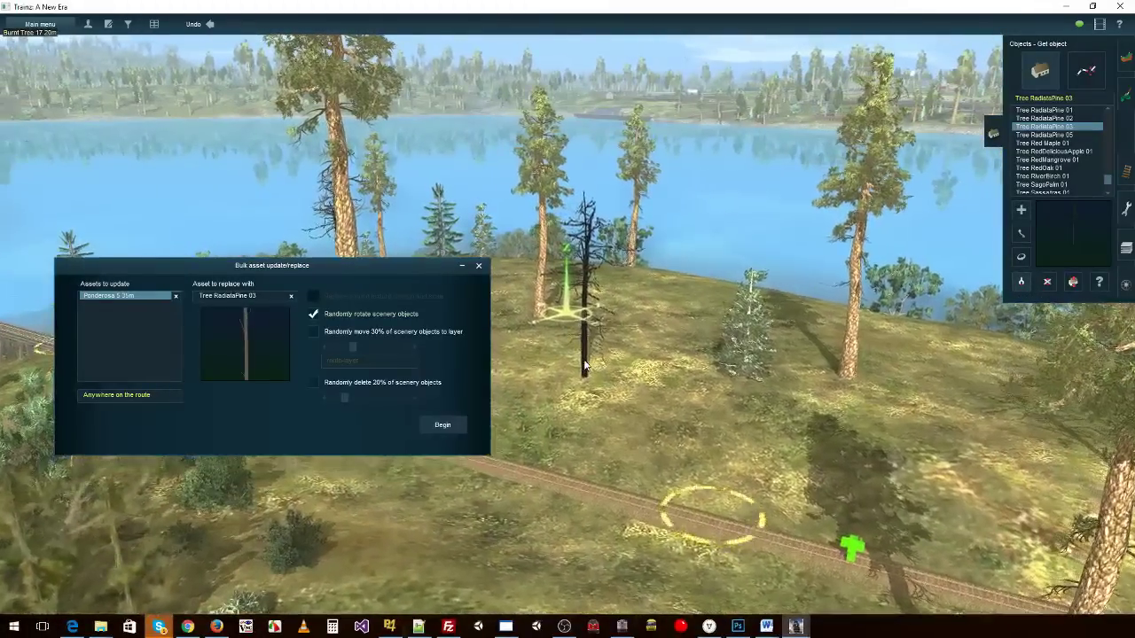
click(592, 356)
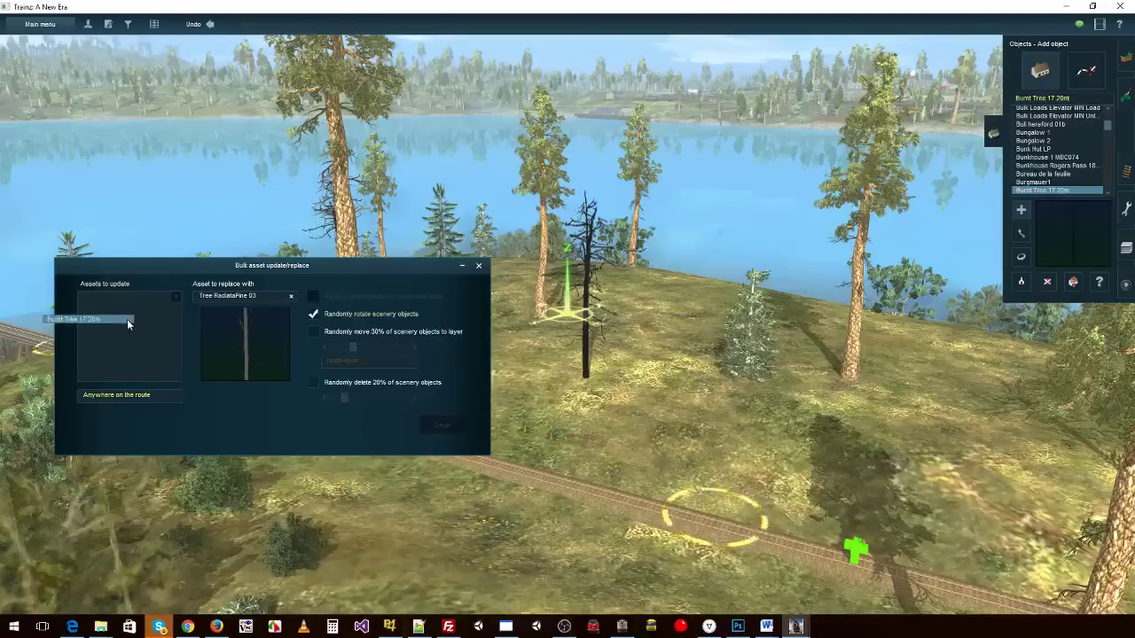
drag(127, 319, 129, 318)
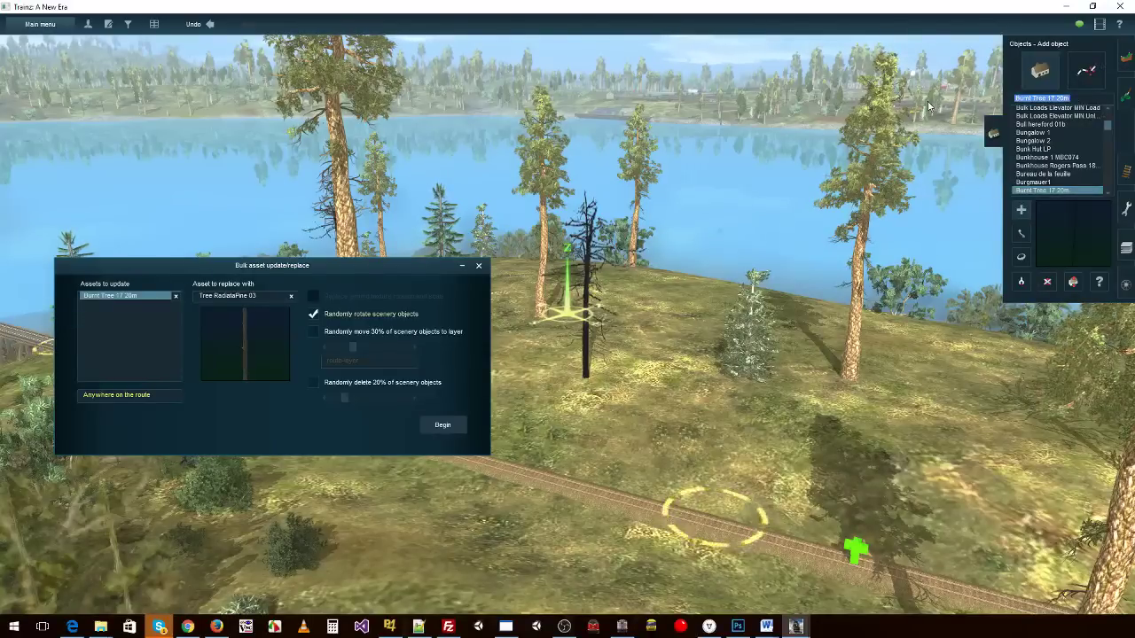
Replace Burnt Tree 17 20m with Tree Dead 02 anywhere on the route and inspect the swapped trees along the track.
text(t)
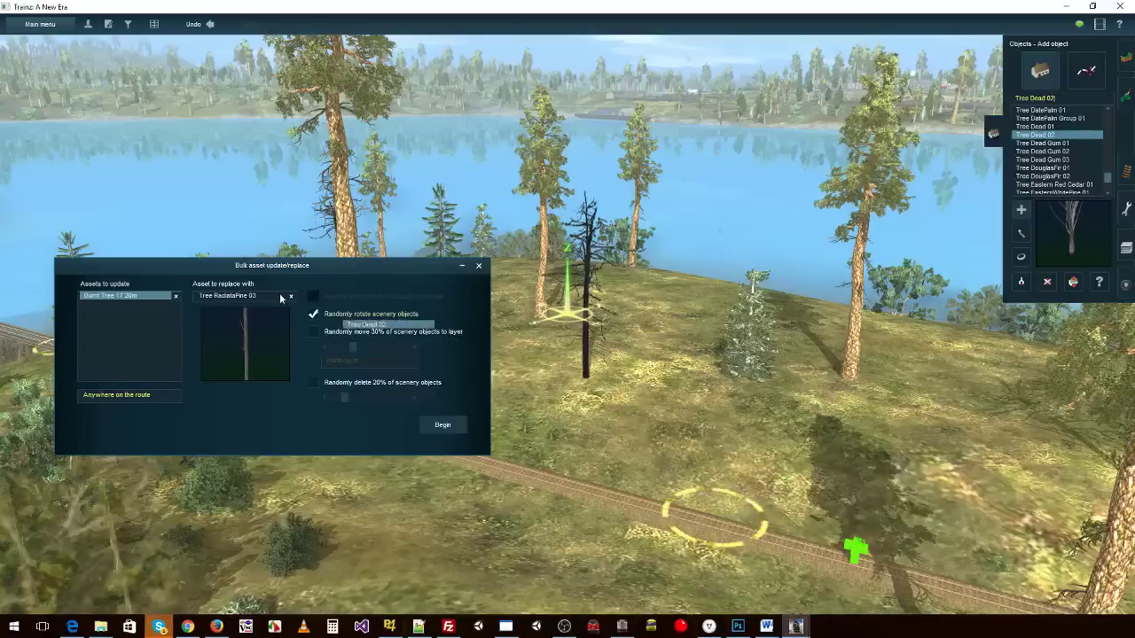
click(448, 430)
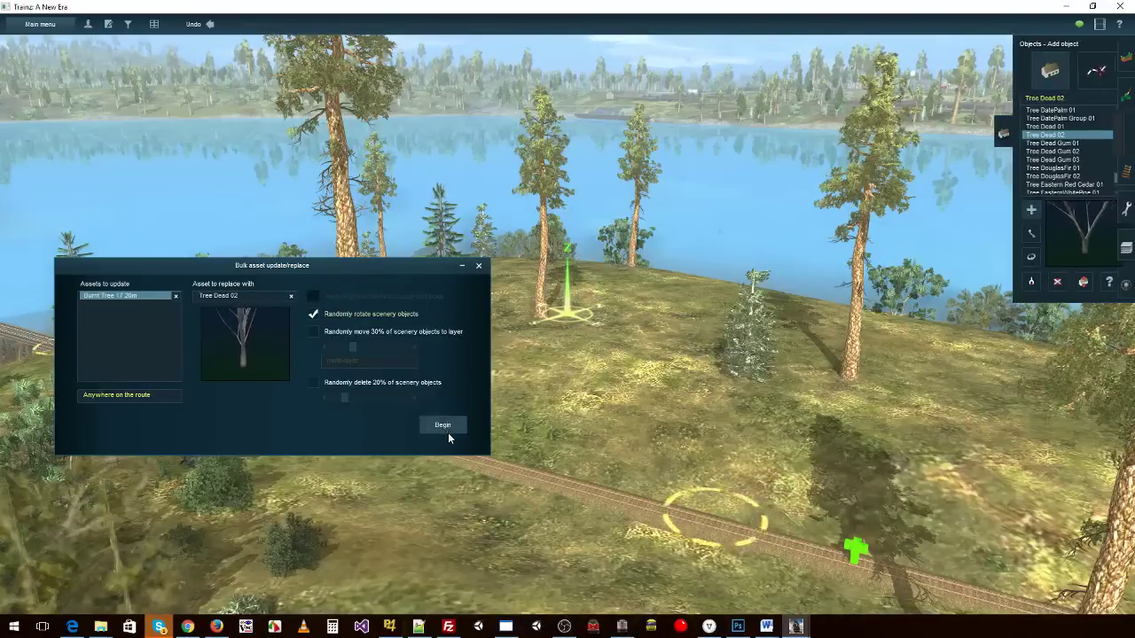
right_click(683, 412)
key(Left)
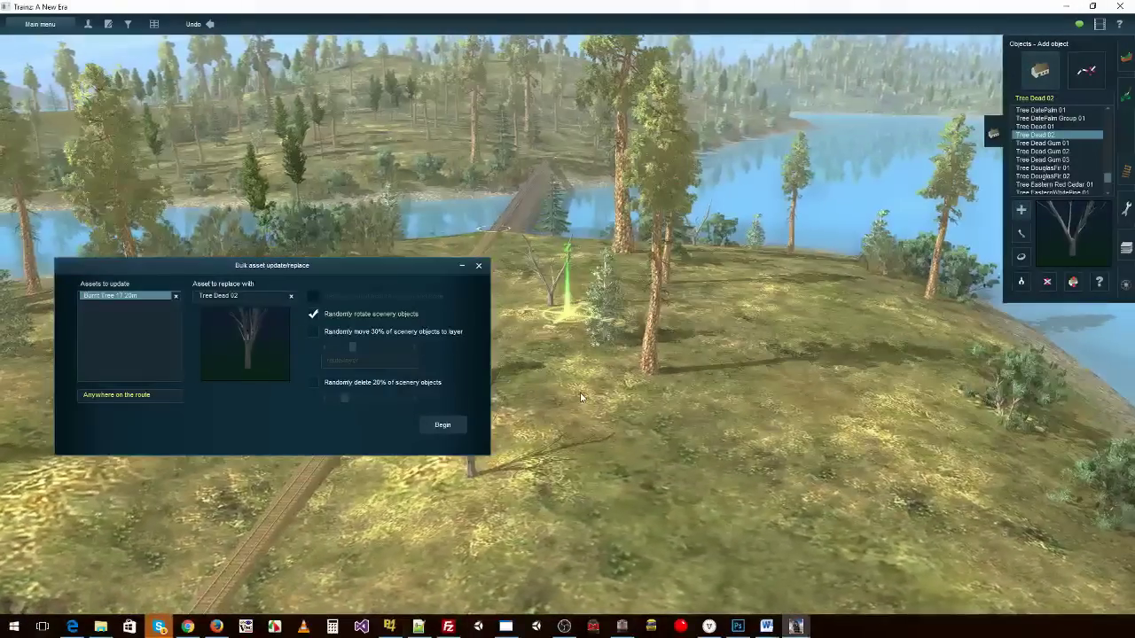
key(Right)
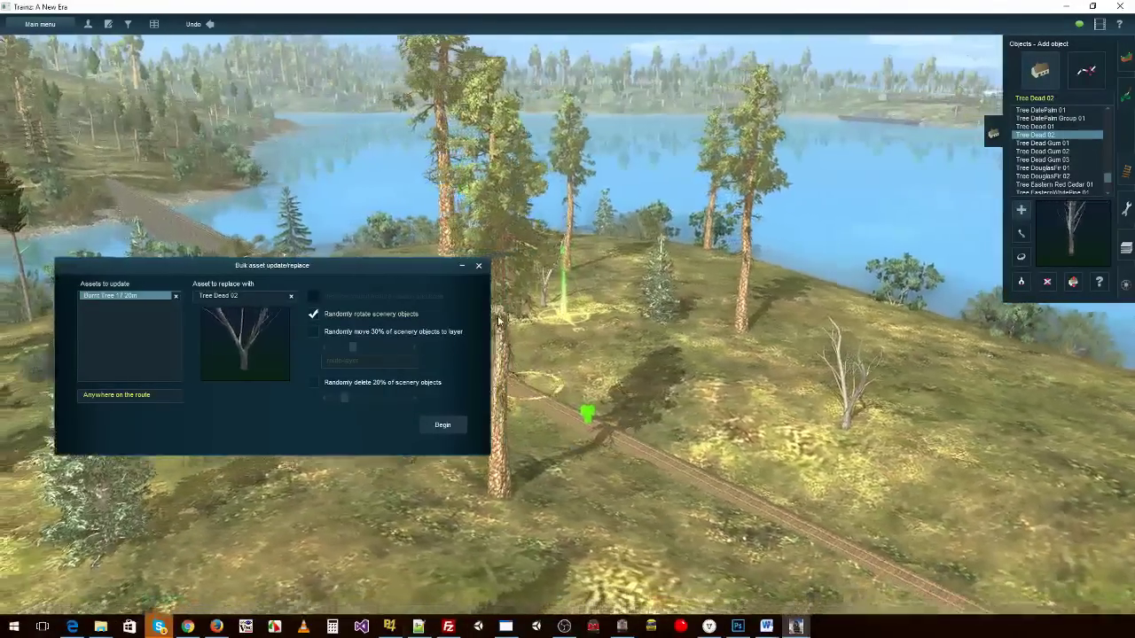
right_click(498, 321)
key(Right)
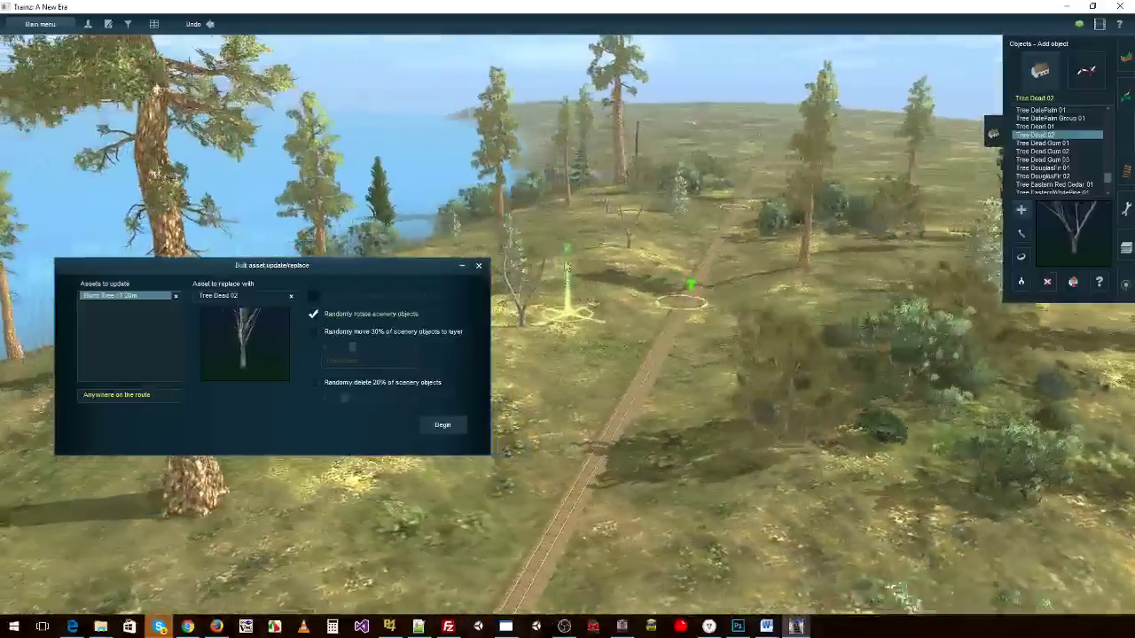
Add Tree Dead 02 to the assets to update, replace them with Tree Dead 01, and check the trees around the lake.
right_drag(565, 266, 772, 304)
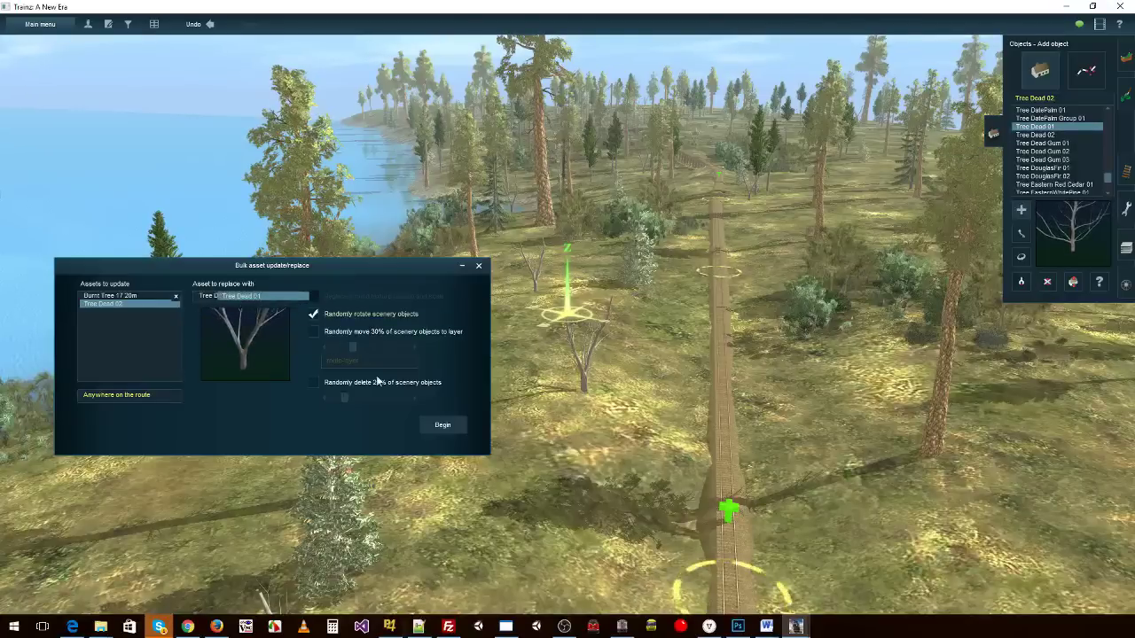
scroll(611, 410, down, 4)
key(Left)
key(Left)
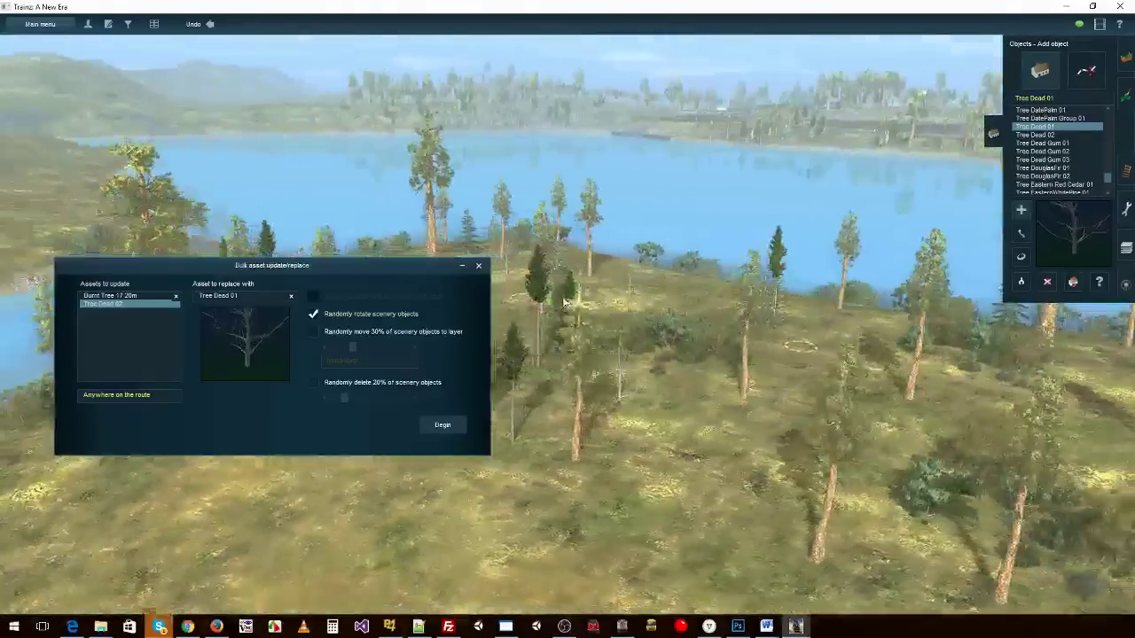
scroll(595, 339, up, 5)
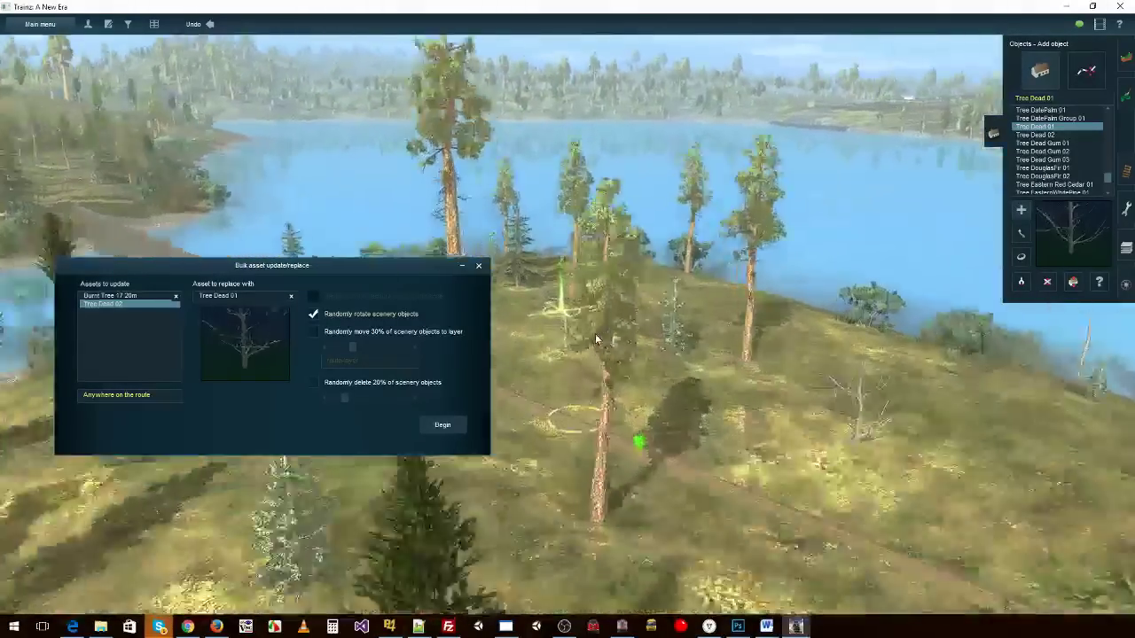
key(Left)
key(Left)
key(Right)
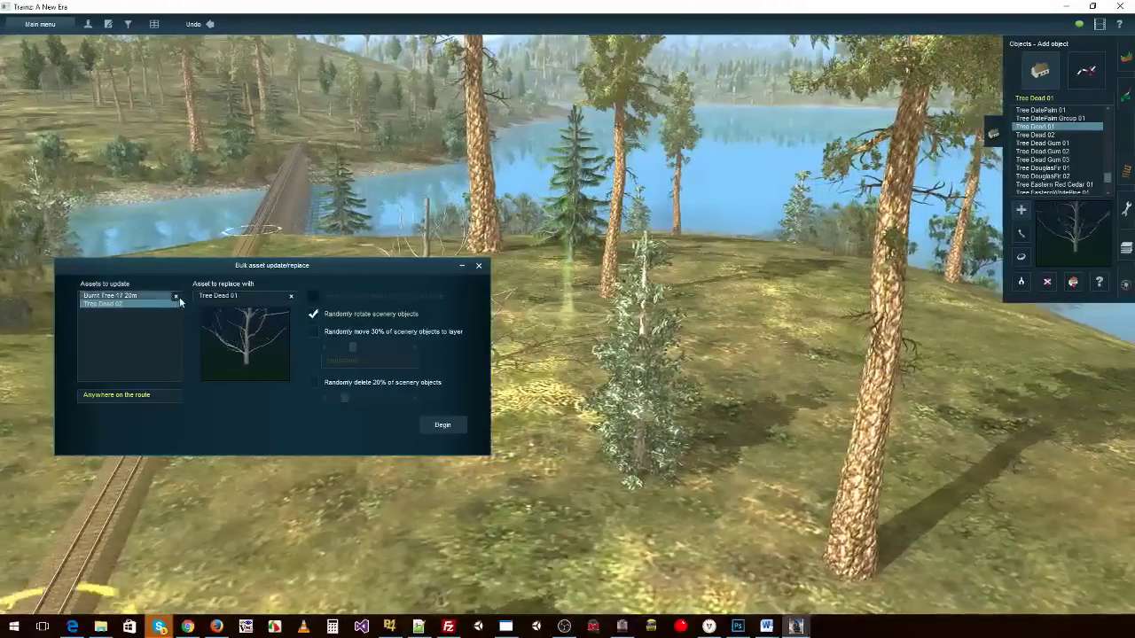
Clear the list of assets to update and switch from object placement to the ground texture Paint tools.
click(176, 296)
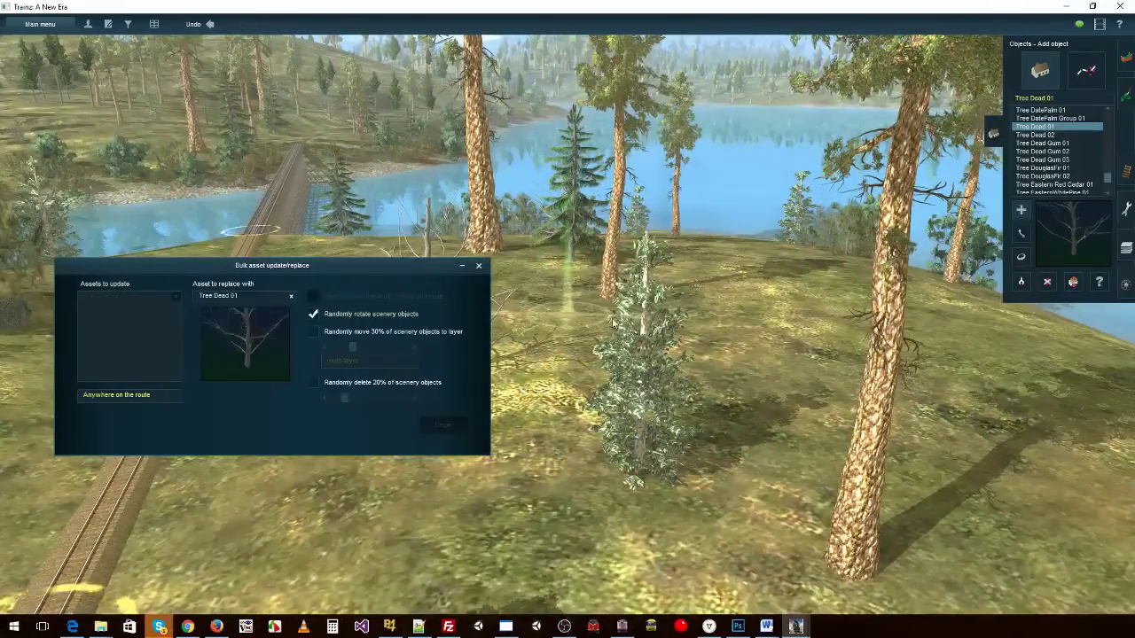
right_drag(395, 207, 581, 187)
scroll(581, 188, up, 5)
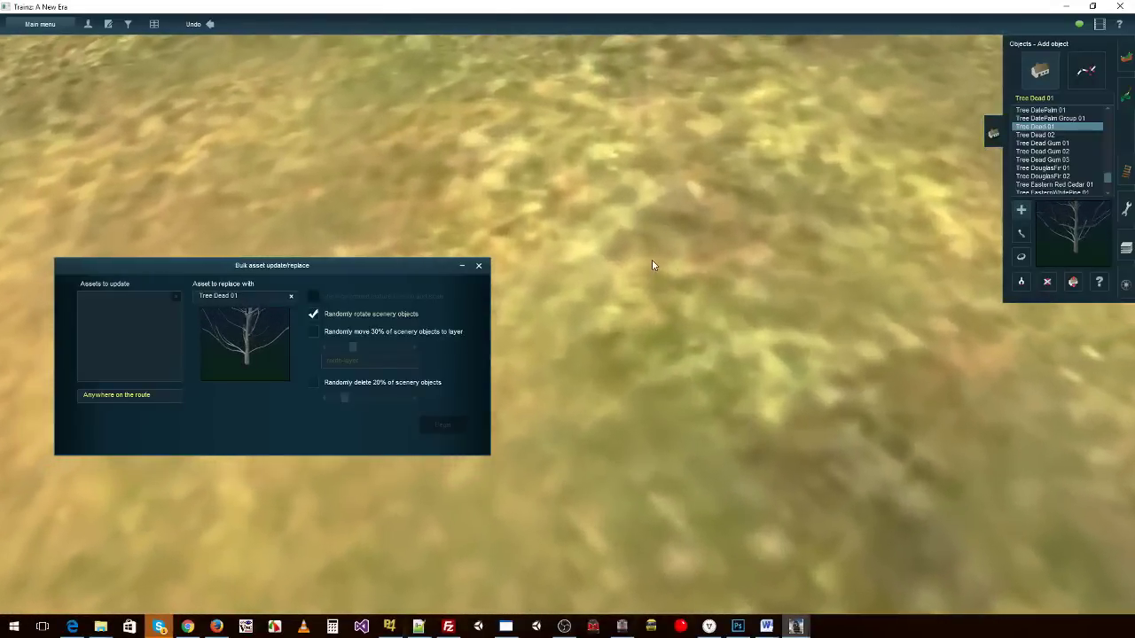
scroll(653, 265, down, 1)
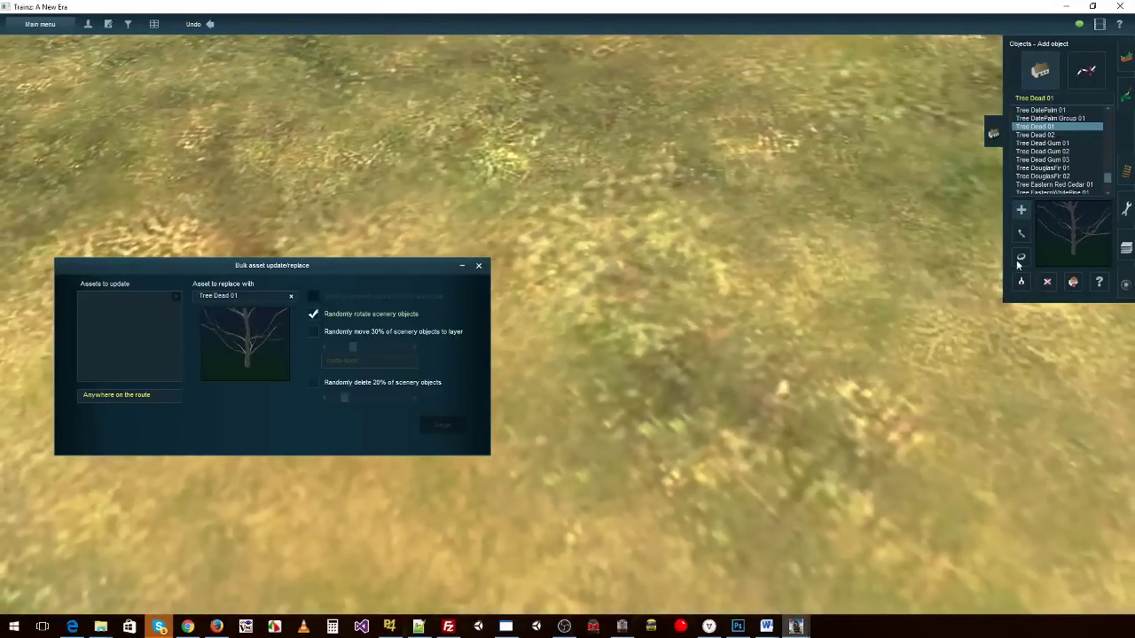
click(1126, 53)
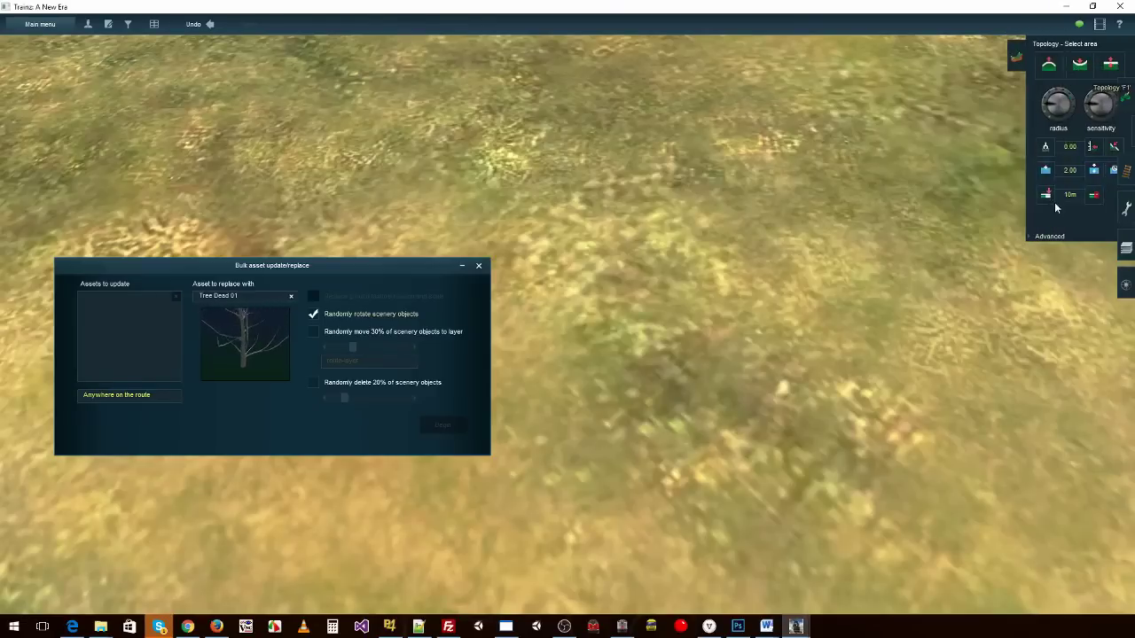
click(1124, 98)
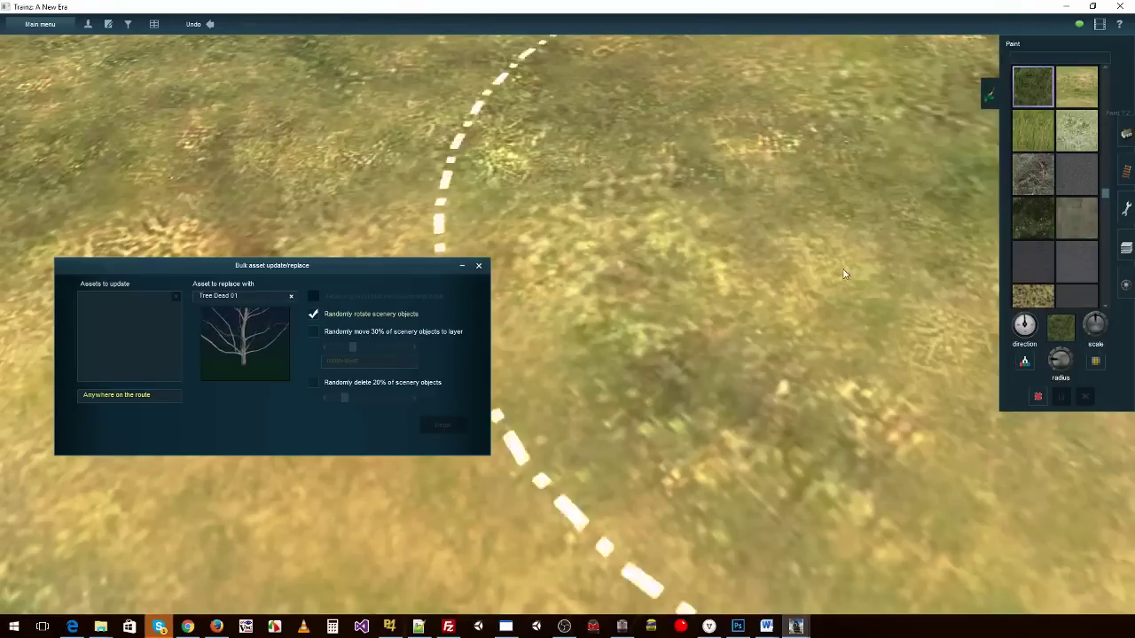
Pick the grass texture from the hillside ground and set SweetGrass 2 as the asset to update.
scroll(798, 284, down, 5)
key(Right)
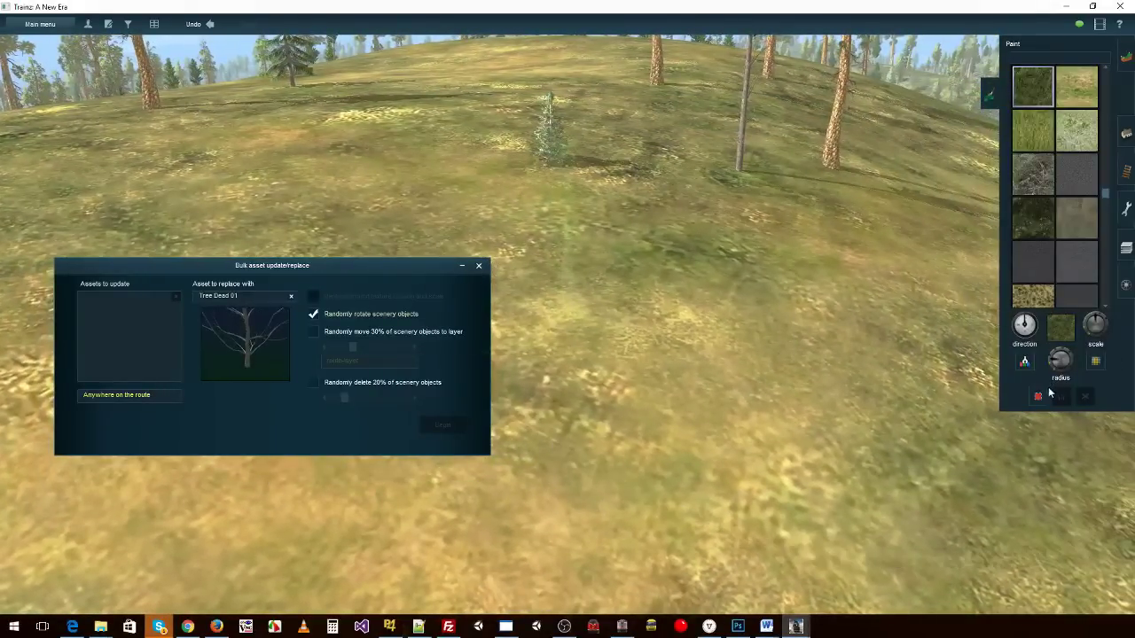
click(694, 256)
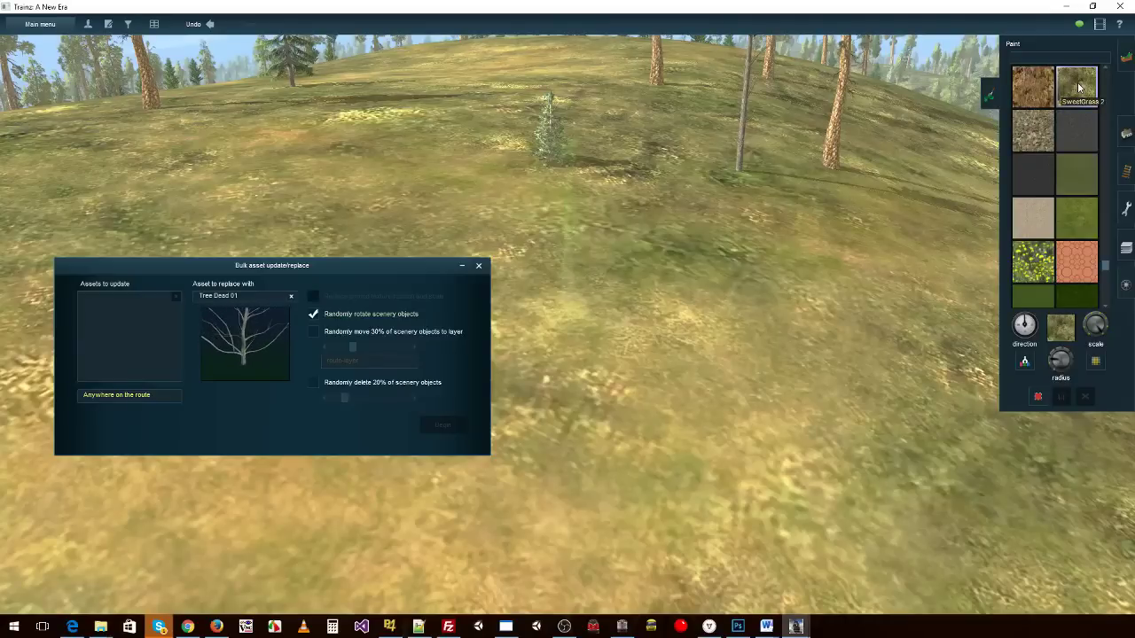
right_drag(651, 302, 438, 298)
click(1029, 366)
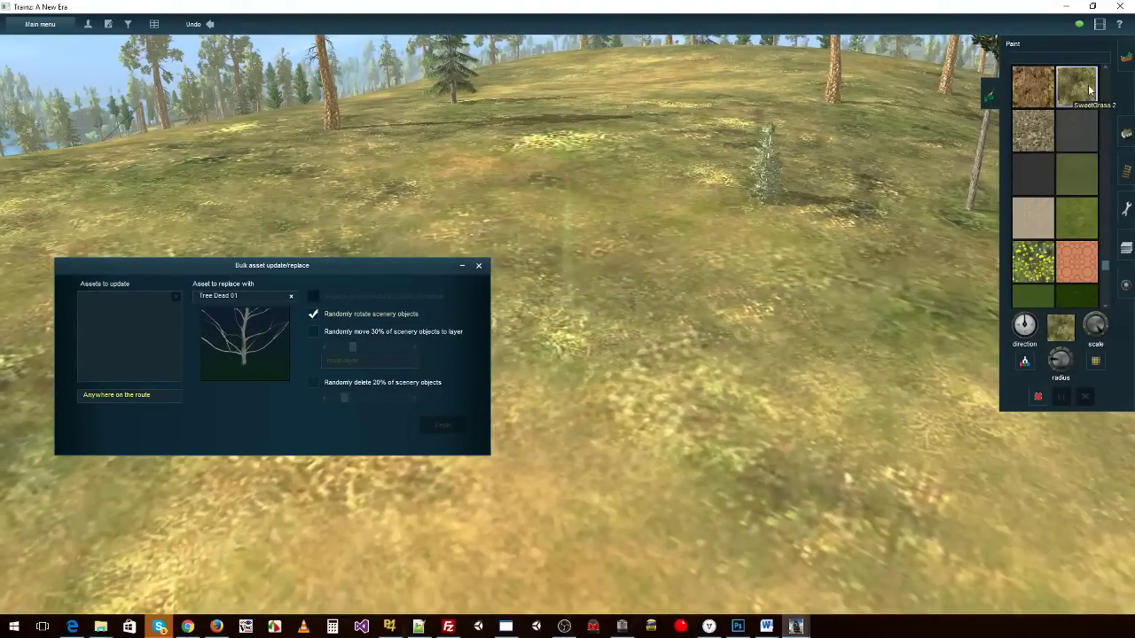
drag(174, 322, 114, 333)
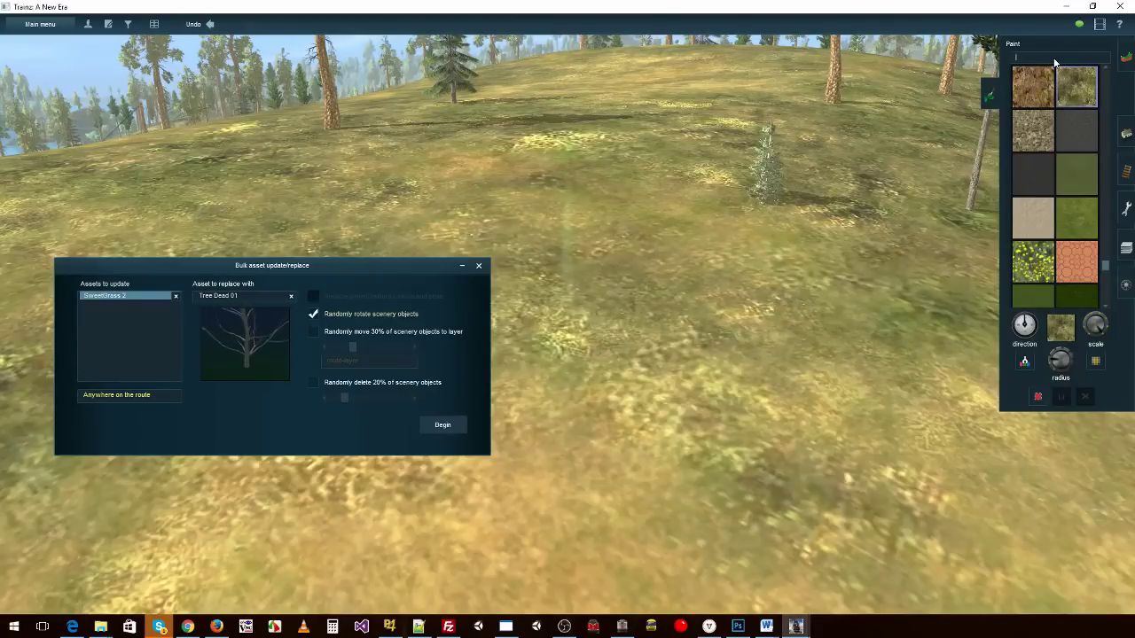
Filter the ground textures by (TS12) and set (TS12) GrassDarkRocky Ground as the asset to replace with.
text((TS12))
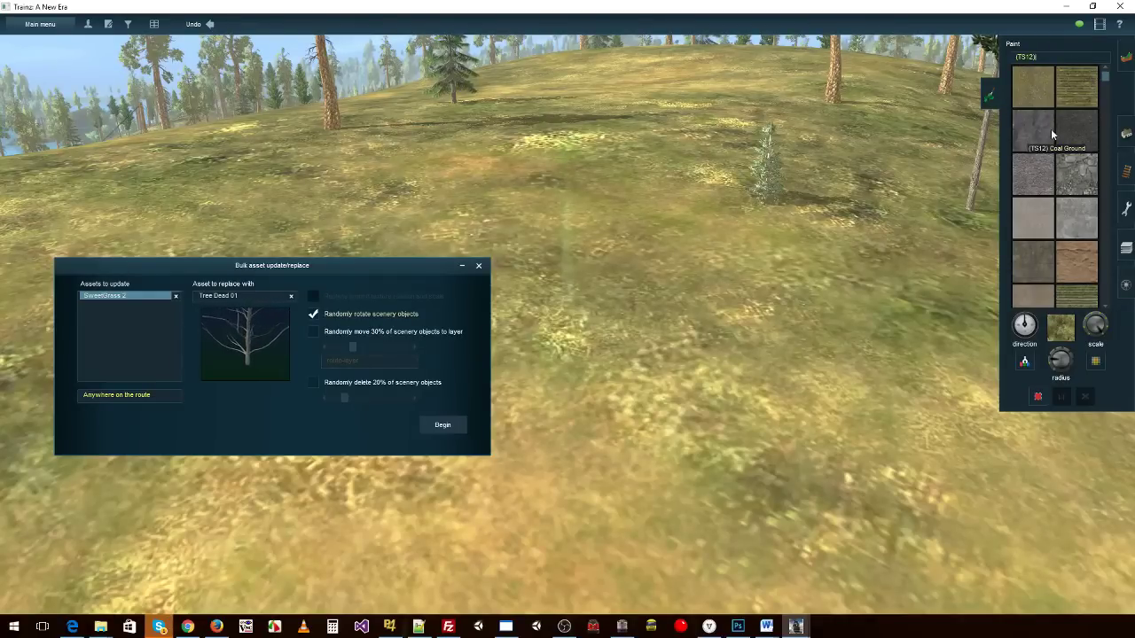
scroll(1051, 128, down, 3)
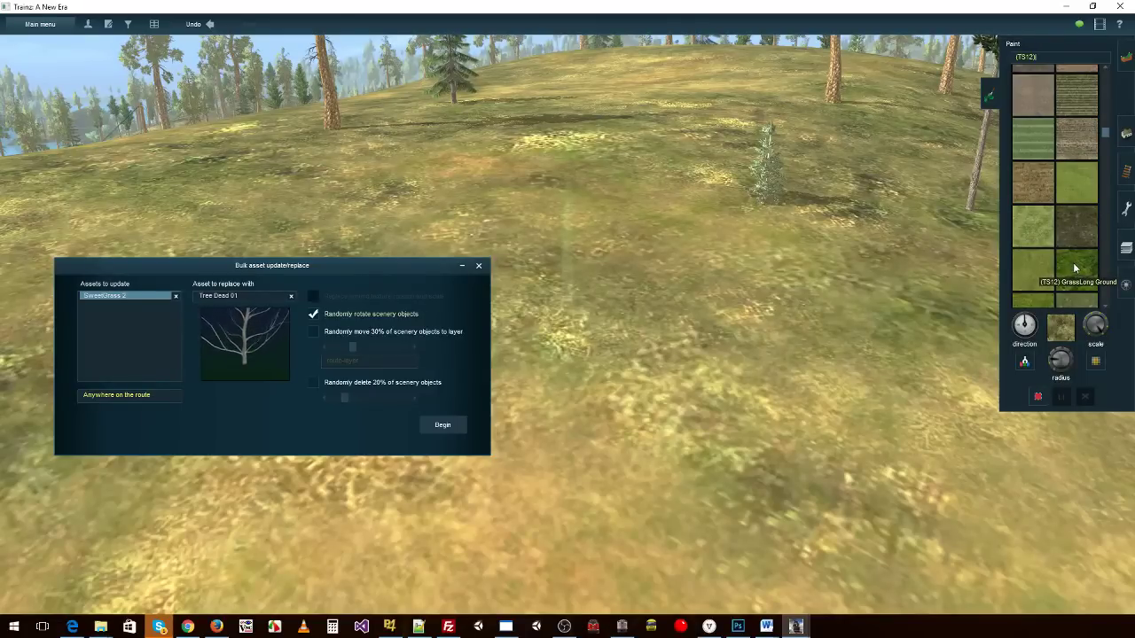
scroll(1072, 263, down, 3)
scroll(1059, 164, up, 3)
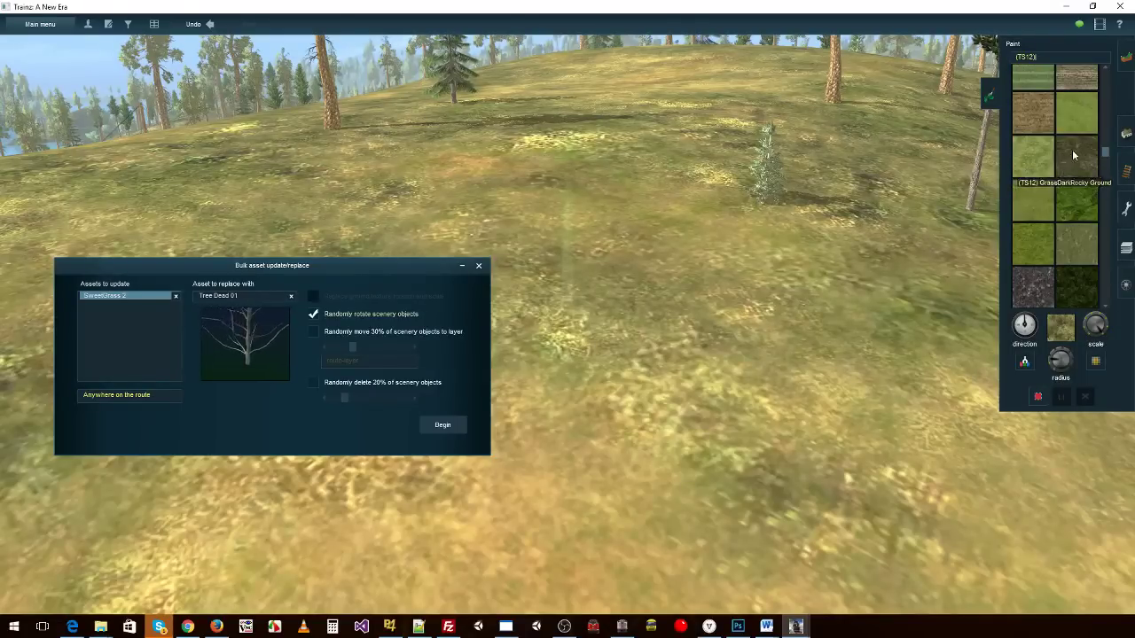
scroll(1083, 117, up, 3)
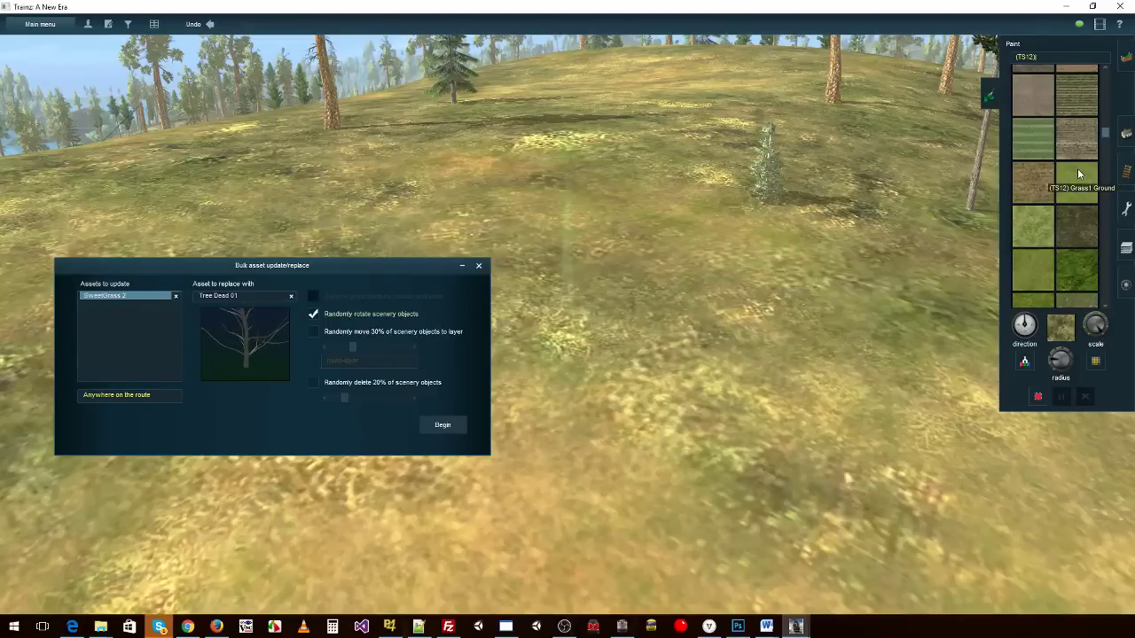
scroll(1077, 174, down, 2)
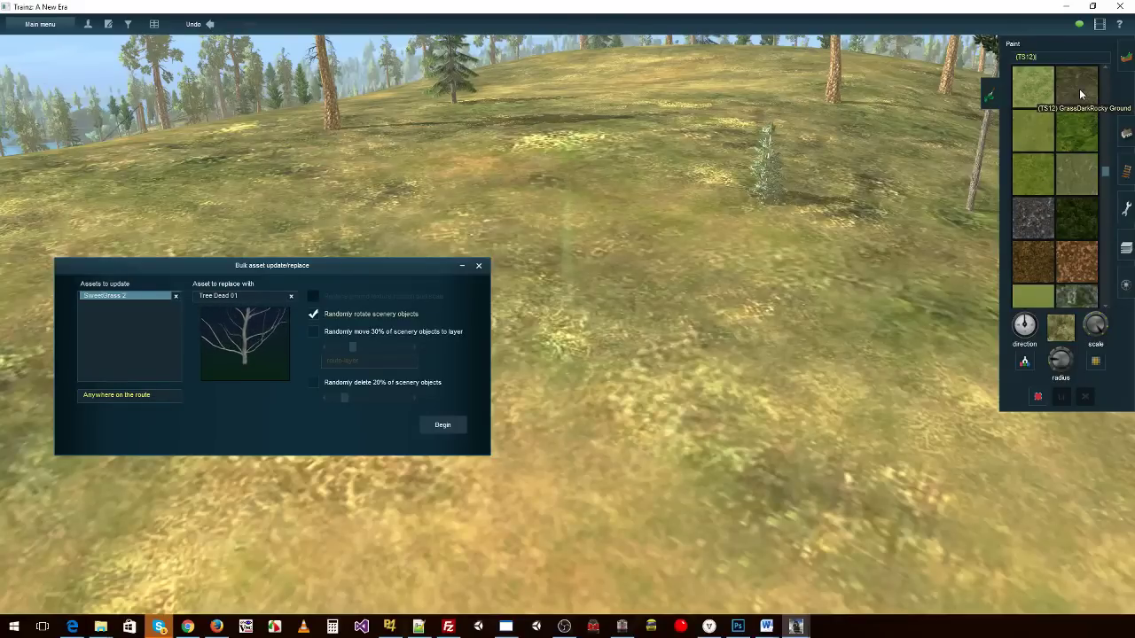
drag(1079, 89, 227, 307)
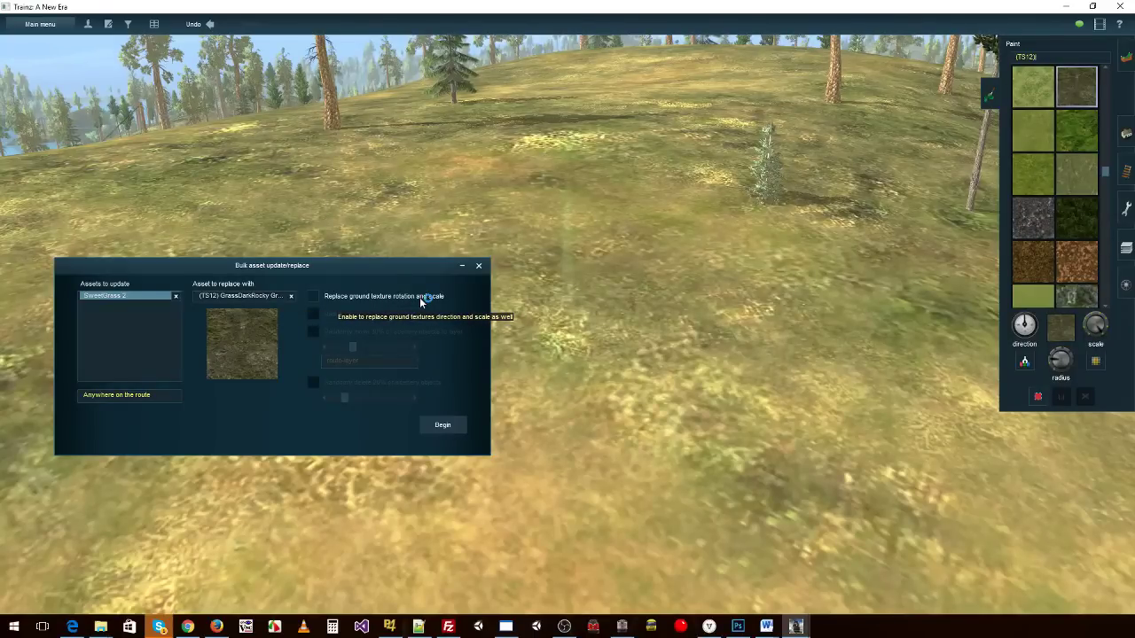
Replace SweetGrass 2 anywhere on the route, including ground texture rotation and scale, and inspect the repainted hillside.
click(314, 297)
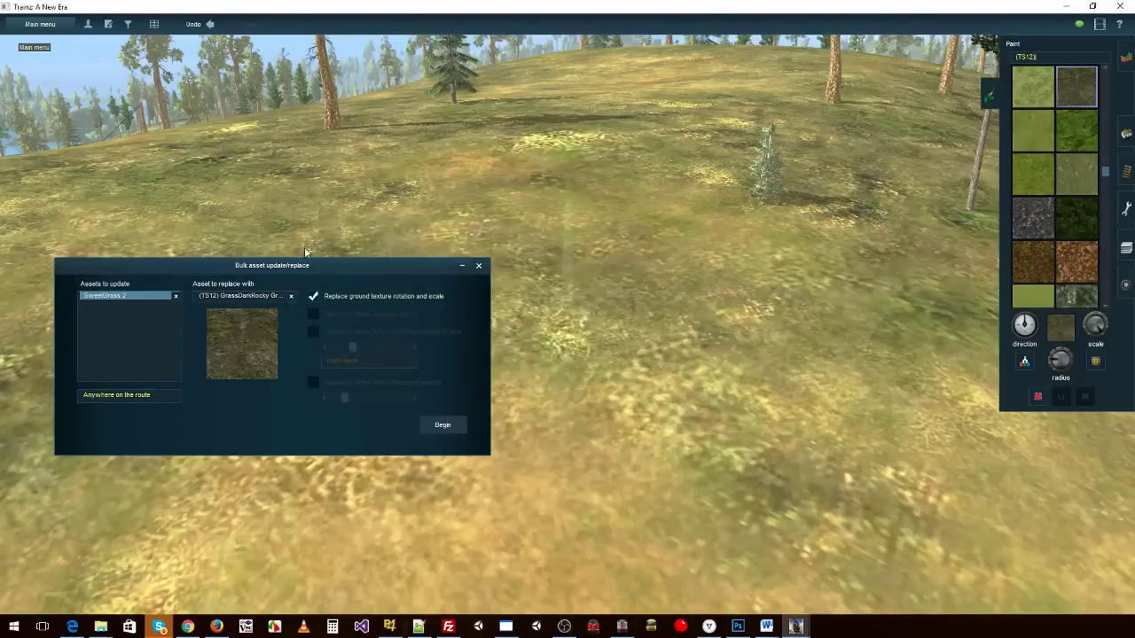
click(437, 425)
right_click(662, 374)
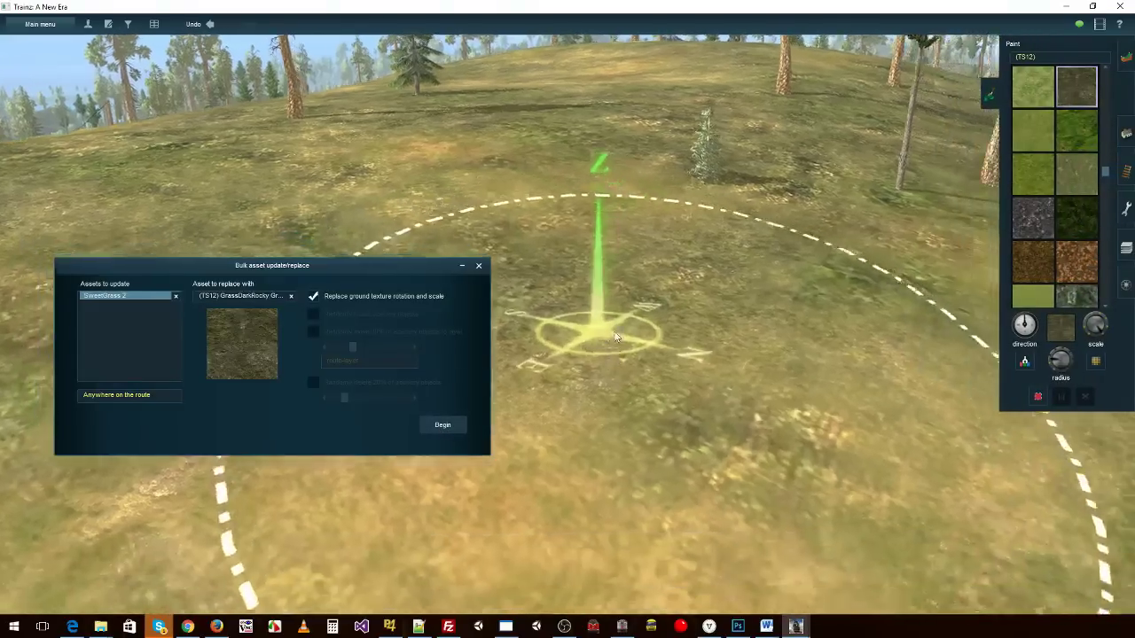
scroll(603, 280, up, 5)
right_click(601, 266)
mouse_move(598, 275)
right_down()
mouse_move(672, 344)
mouse_move(719, 364)
right_up()
scroll(716, 363, down, 5)
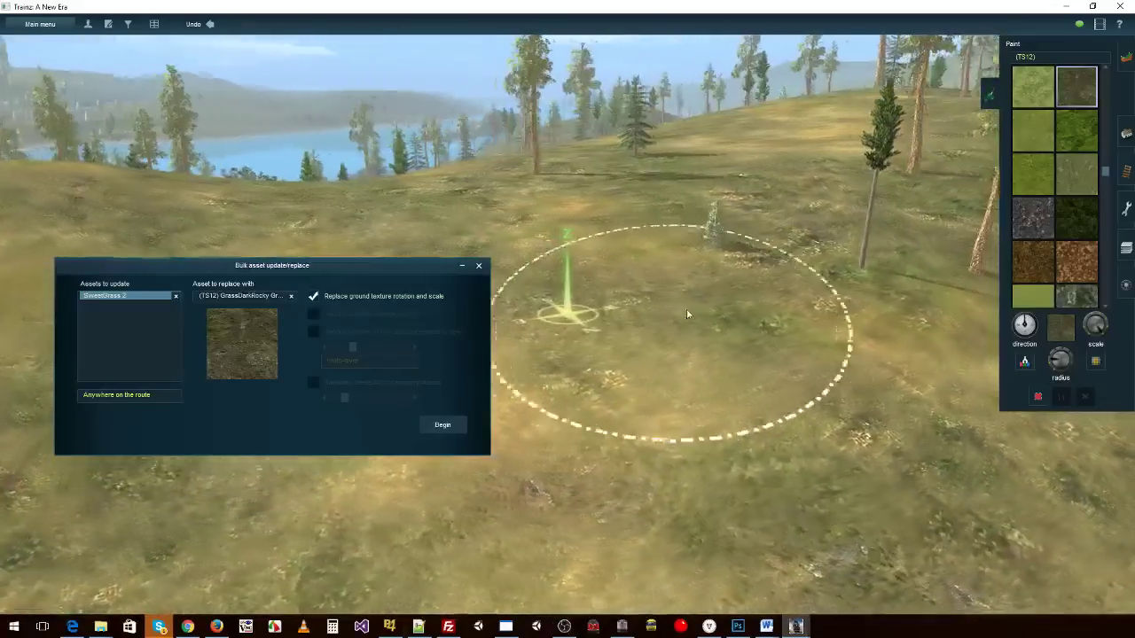
right_click(675, 255)
right_click(659, 235)
scroll(633, 292, up, 4)
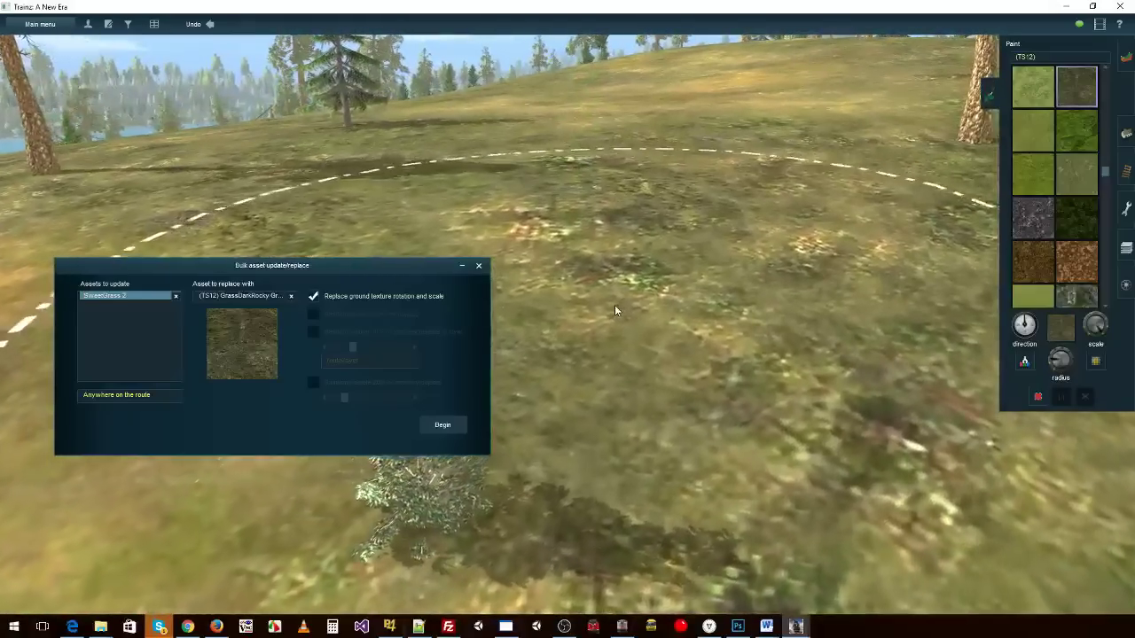
scroll(637, 273, down, 4)
mouse_move(578, 359)
right_down()
mouse_move(486, 392)
mouse_move(462, 378)
mouse_move(520, 329)
right_up()
scroll(519, 328, down, 4)
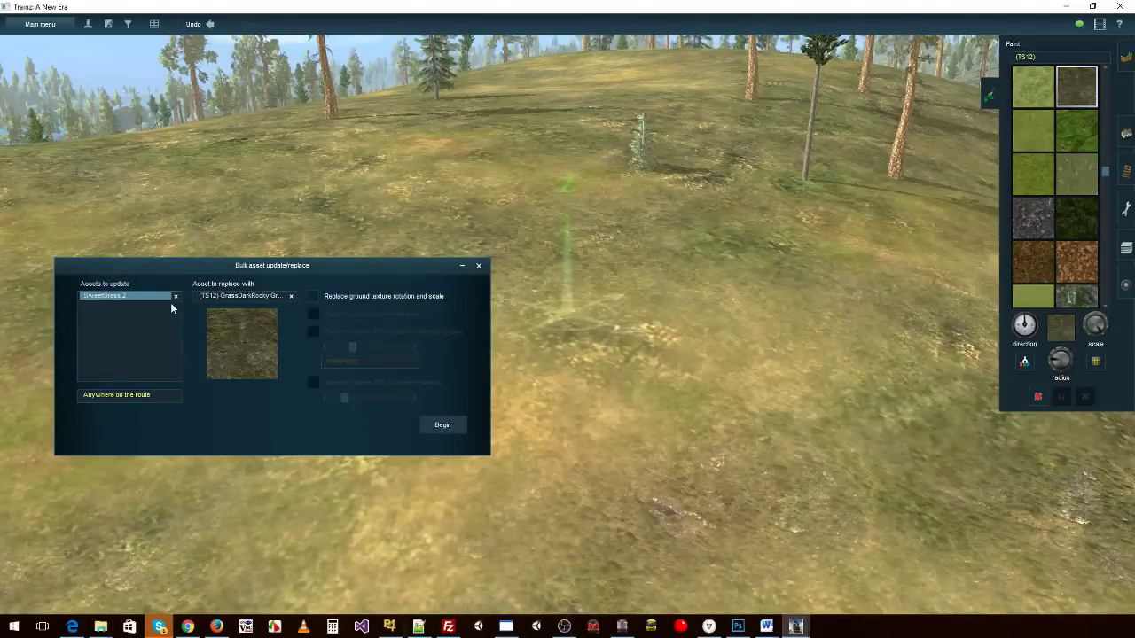
Add (TS12) GrassDarkRocky Ground to the assets to update, begin the replacement again, and check the ground across the hill.
mouse_move(1070, 101)
mouse_down()
mouse_move(116, 379)
mouse_move(178, 305)
mouse_up()
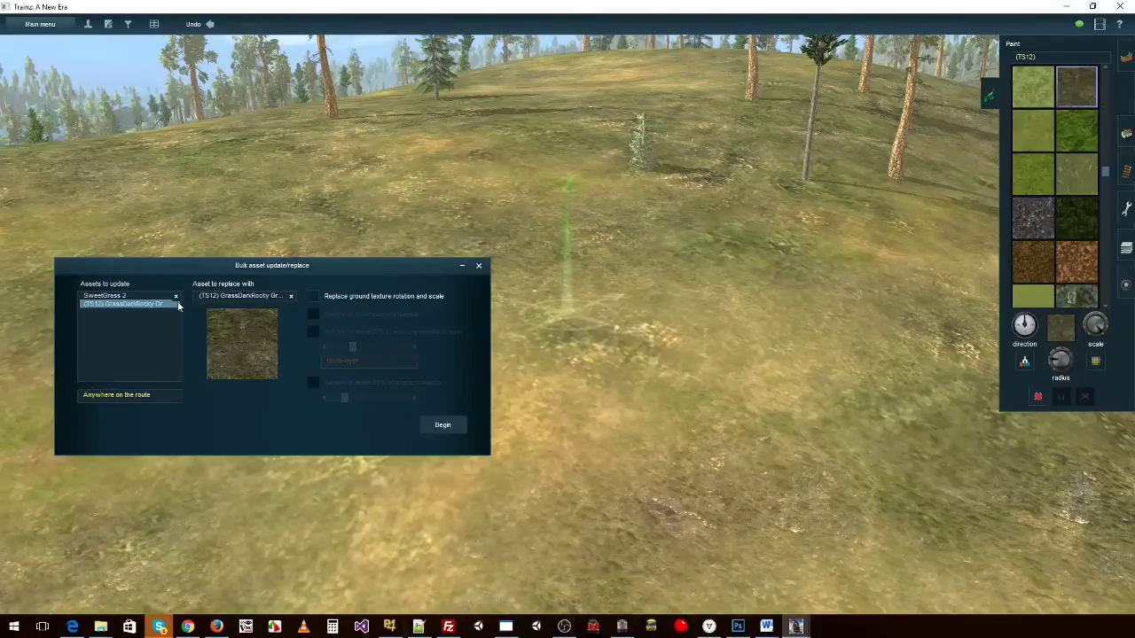
click(437, 424)
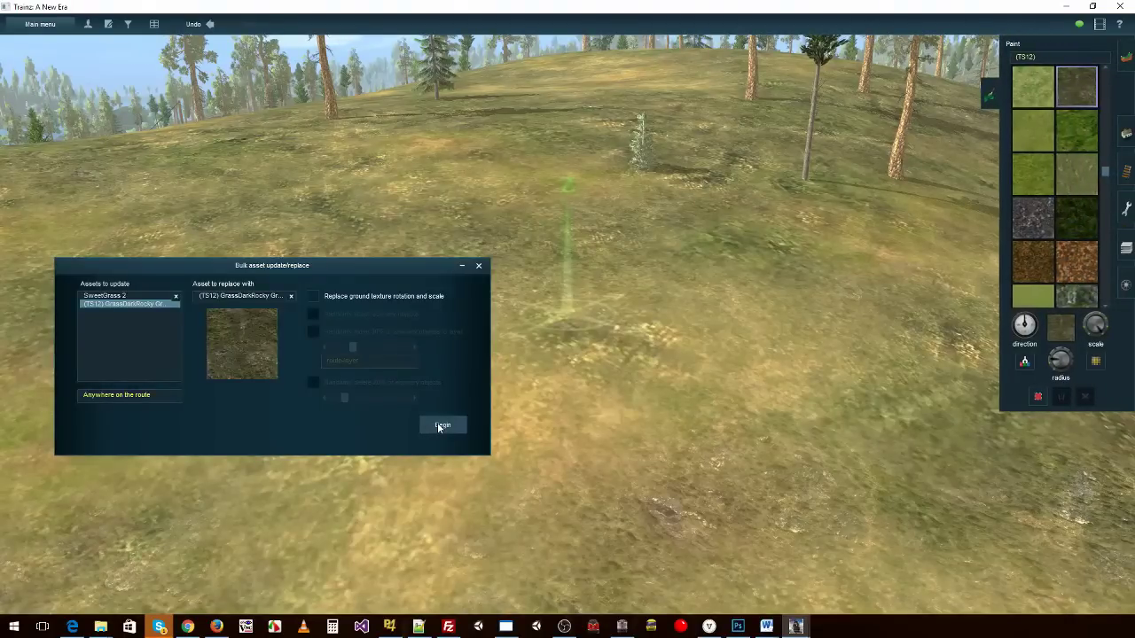
right_click(724, 344)
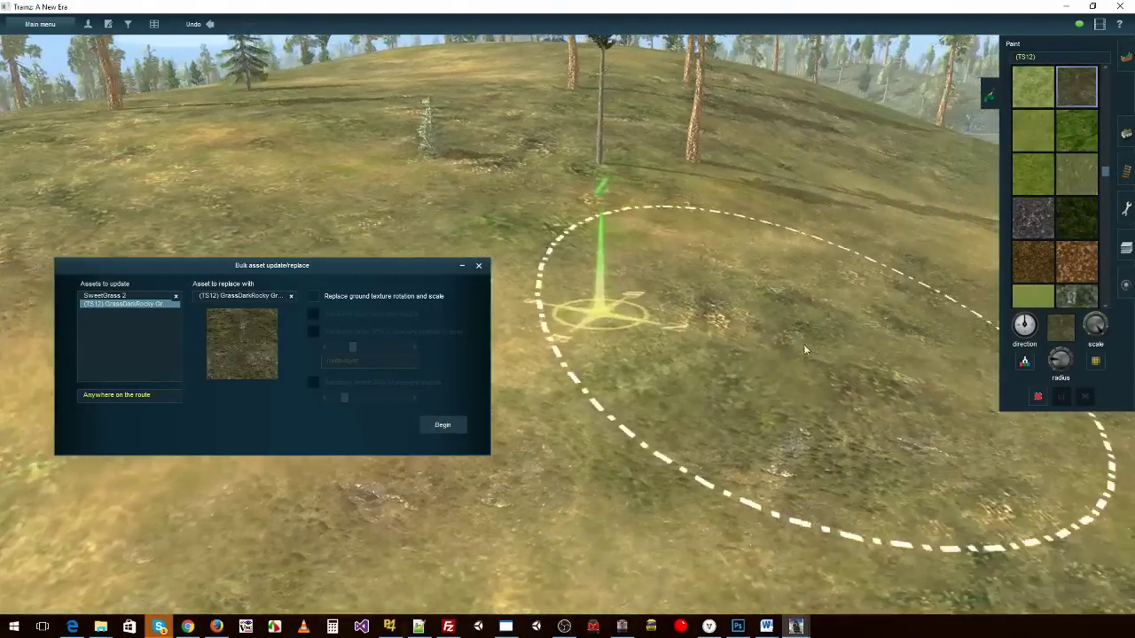
right_click(810, 369)
right_click(775, 271)
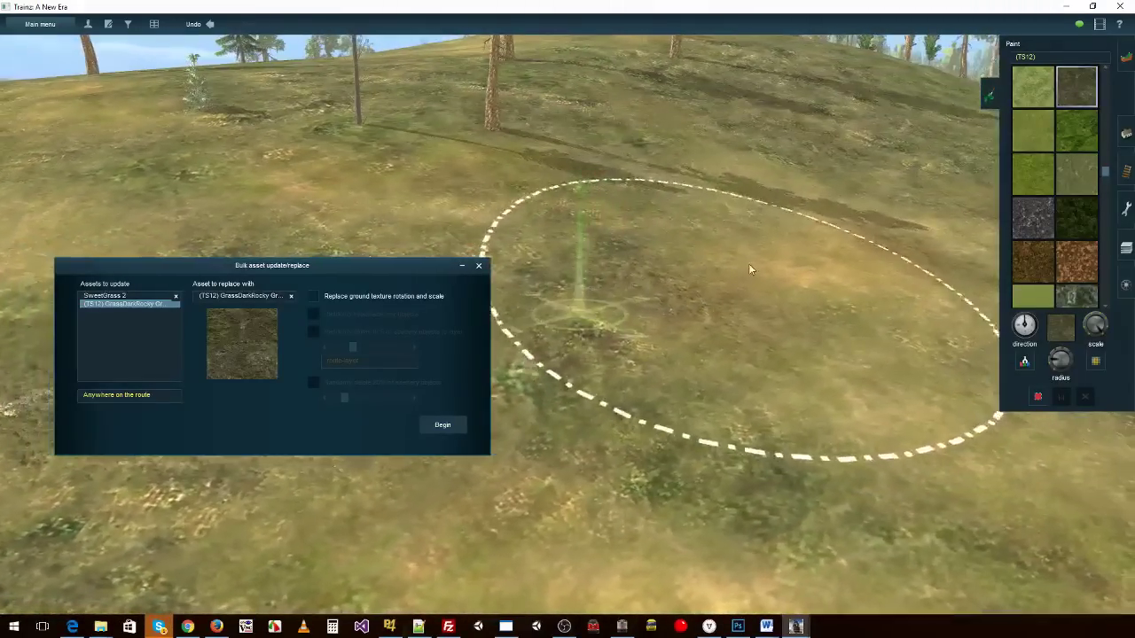
right_click(750, 254)
right_click(624, 188)
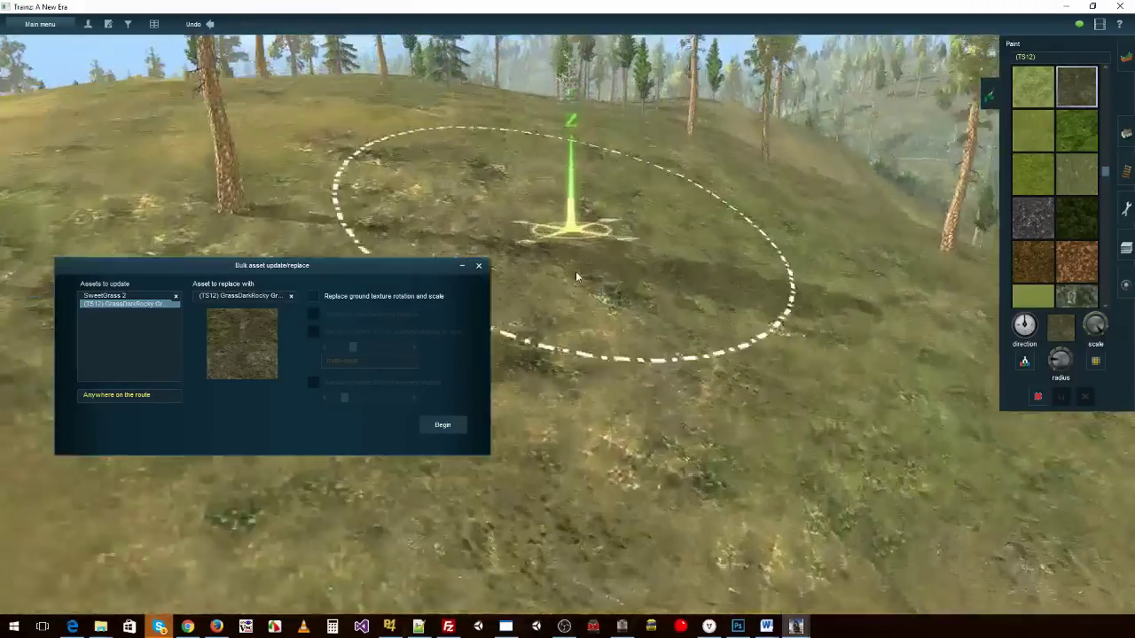
key(Down)
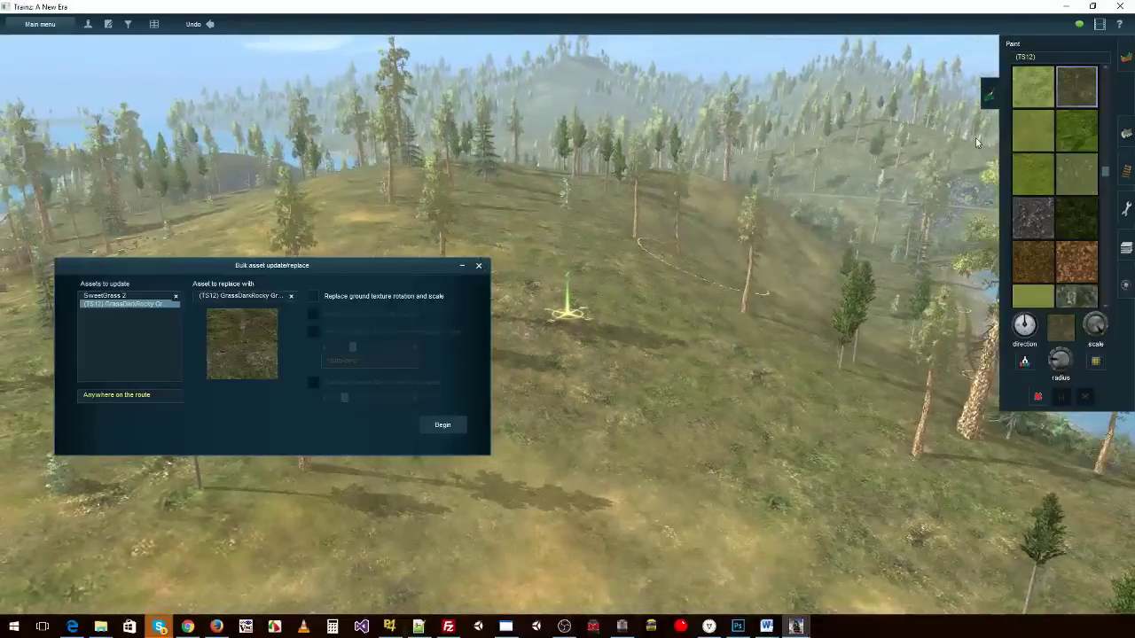
Close the Paint tools and examine the ground texture along the dirt track and around the village.
click(994, 100)
right_click(722, 287)
right_click(665, 208)
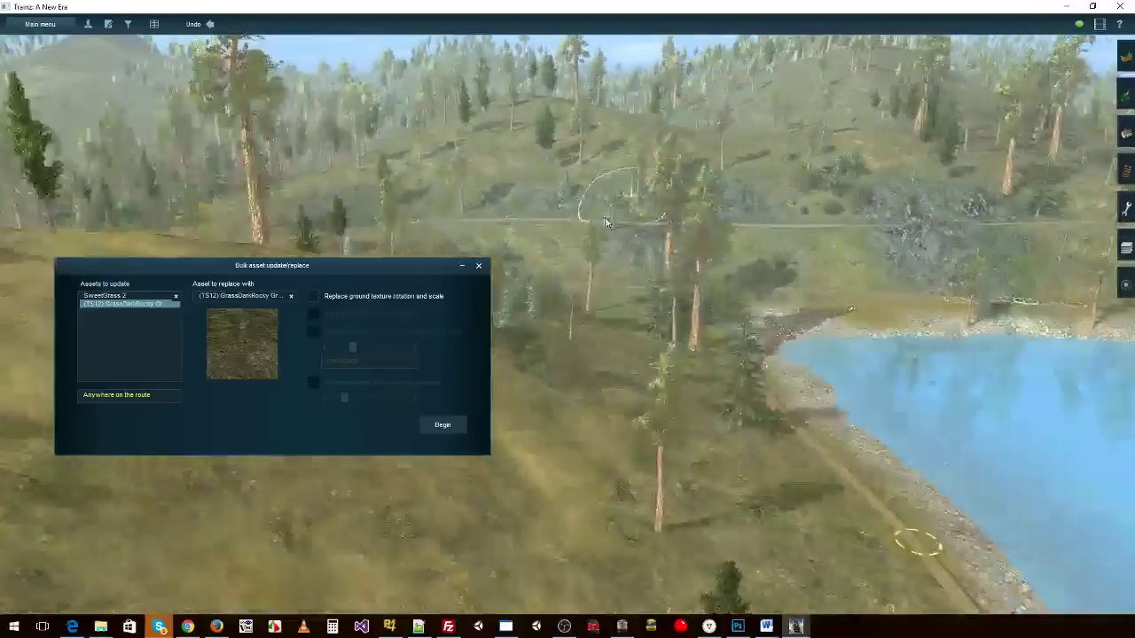
right_click(586, 215)
right_click(553, 344)
key(Left)
right_click(567, 257)
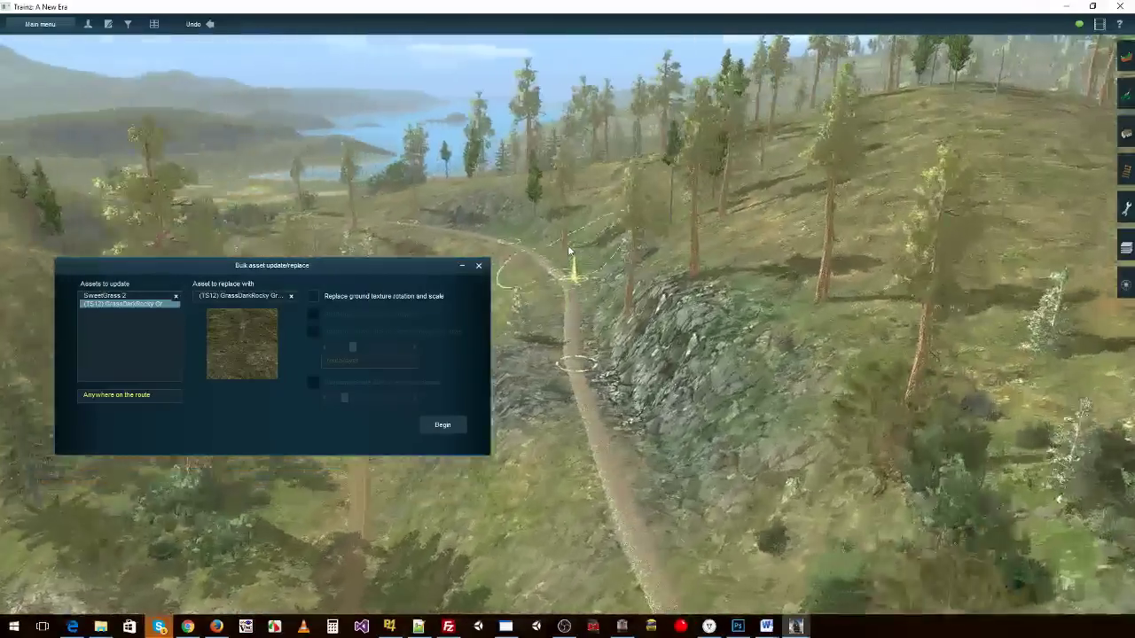
right_click(459, 221)
right_click(459, 221)
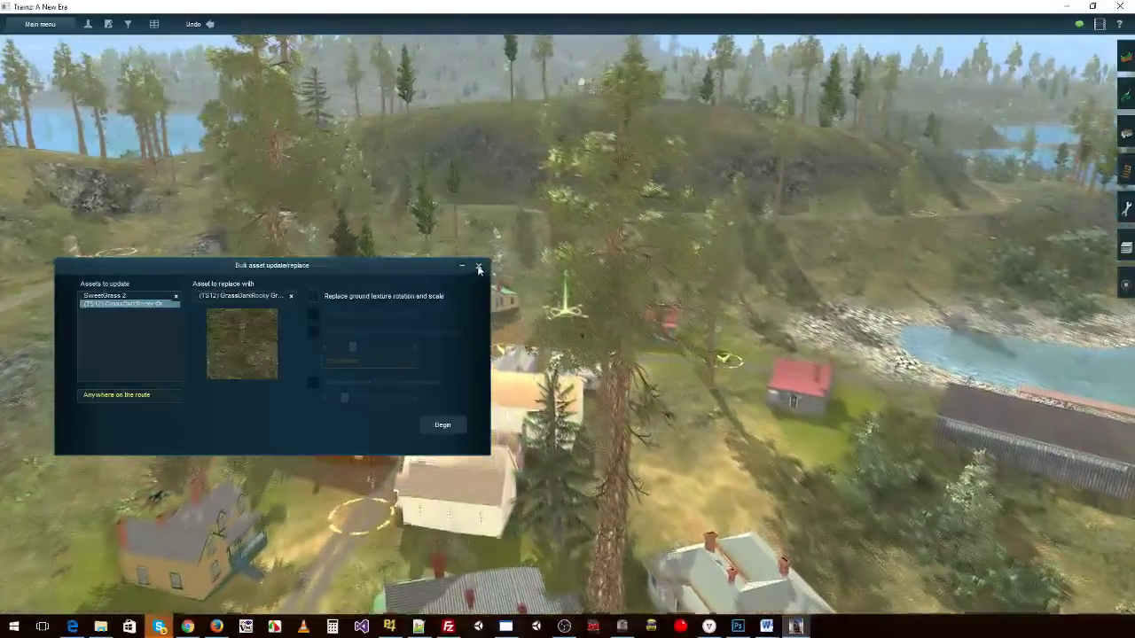
Examine the replaced ground texture on the wooded slopes and along the lake shore.
right_click(535, 216)
key(Left)
right_click(538, 221)
right_click(478, 222)
right_click(475, 222)
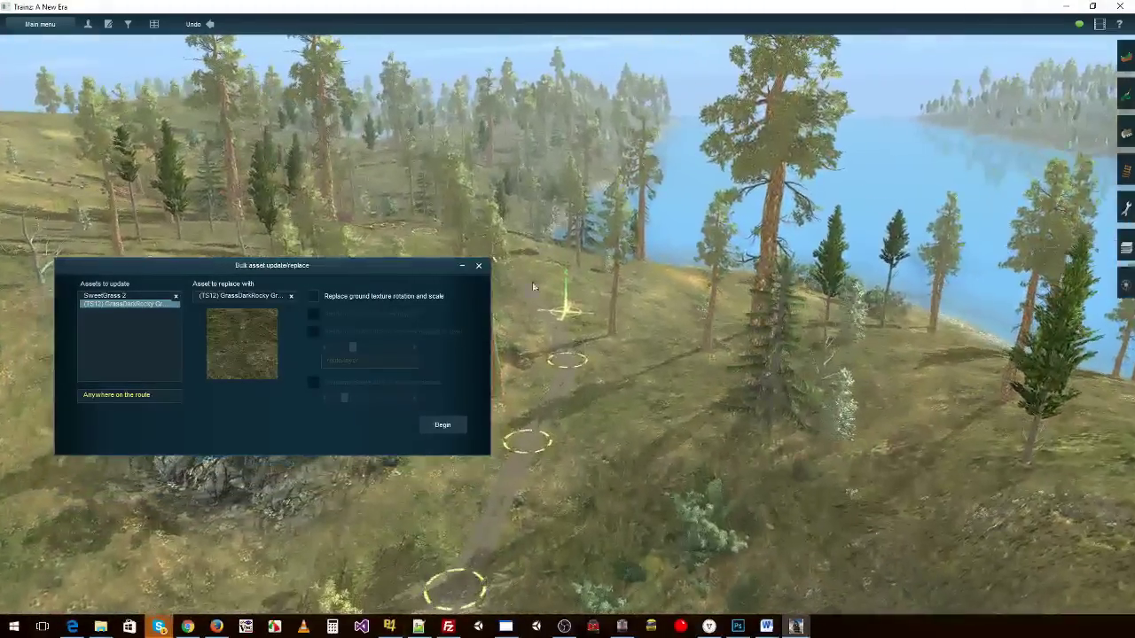
right_click(558, 268)
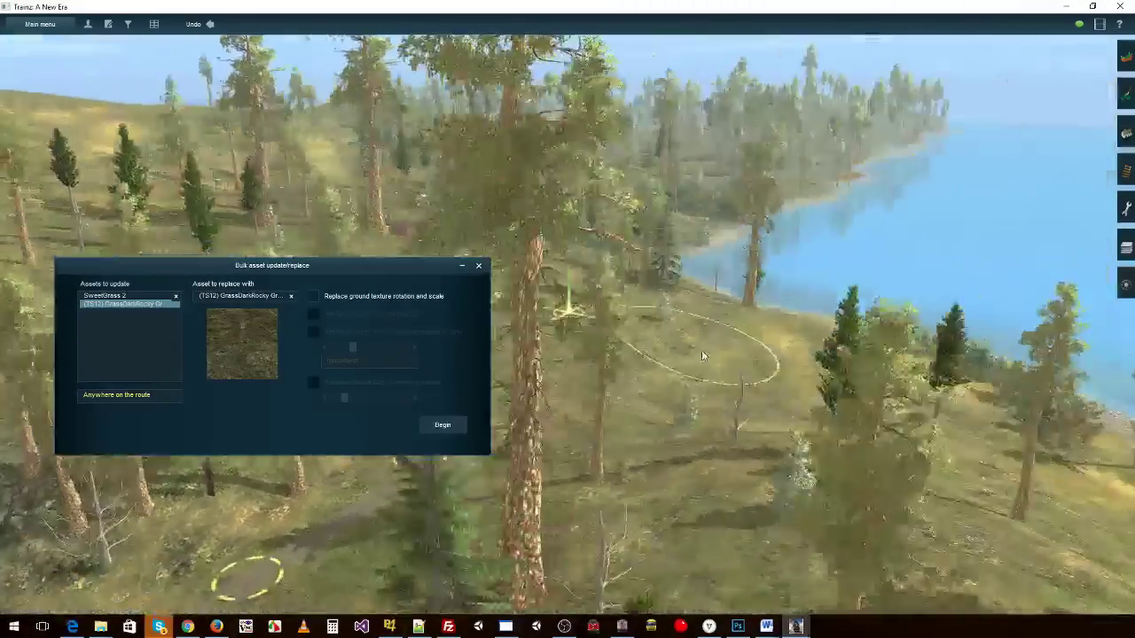
right_click(701, 348)
right_click(731, 328)
right_click(759, 286)
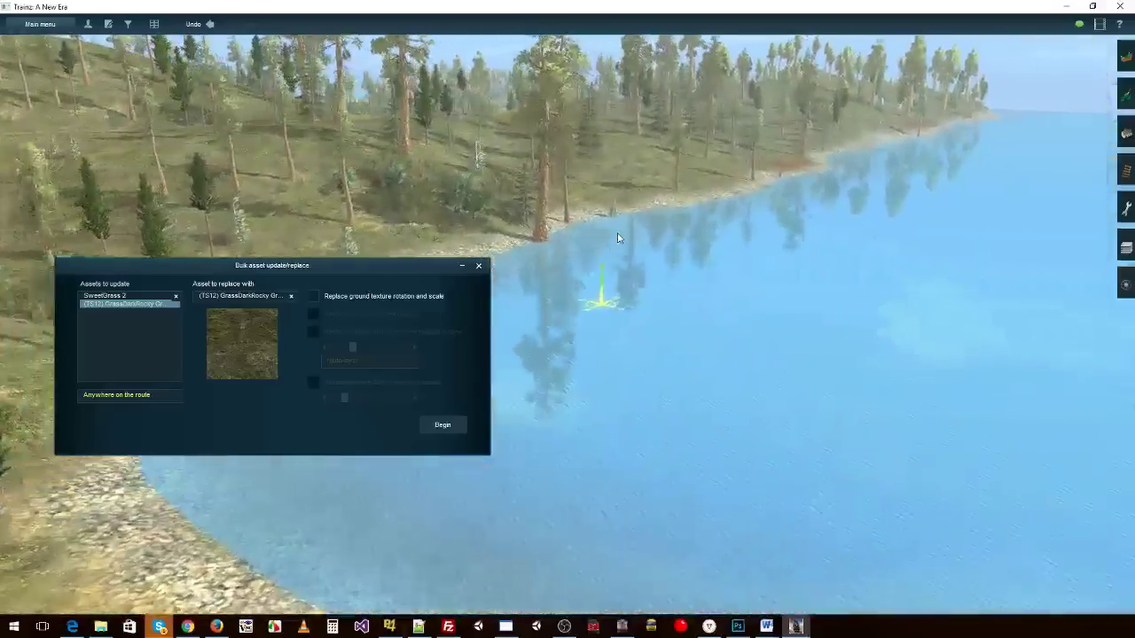
right_click(576, 224)
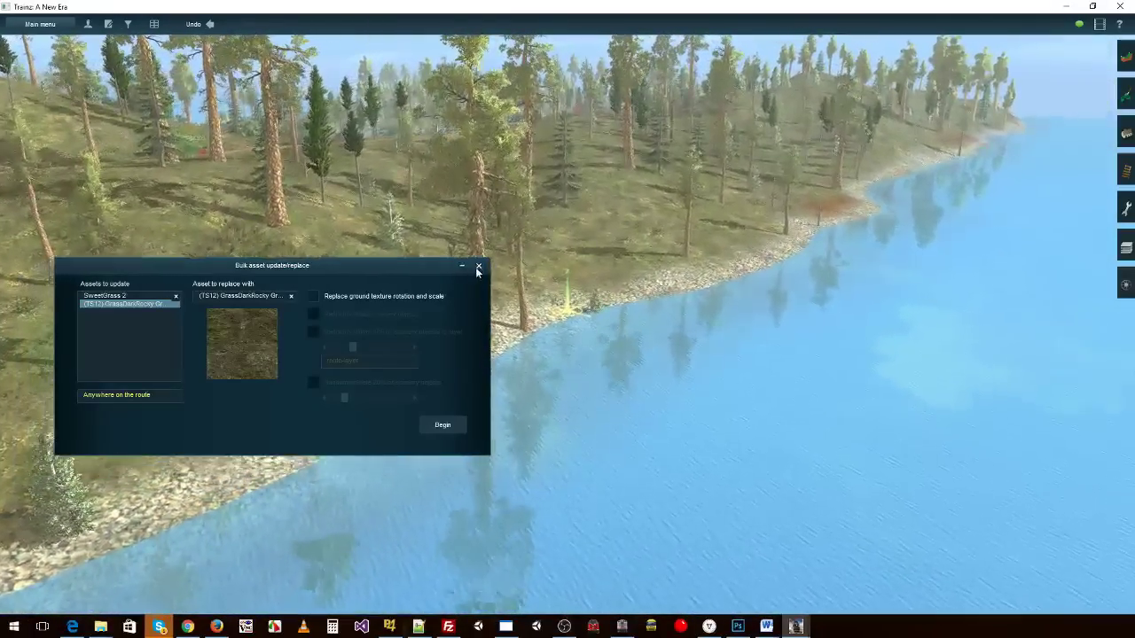
Close the Bulk asset update/replace window and survey the updated trees and ground beside the lake.
click(479, 266)
right_click(607, 246)
right_click(614, 236)
key(Right)
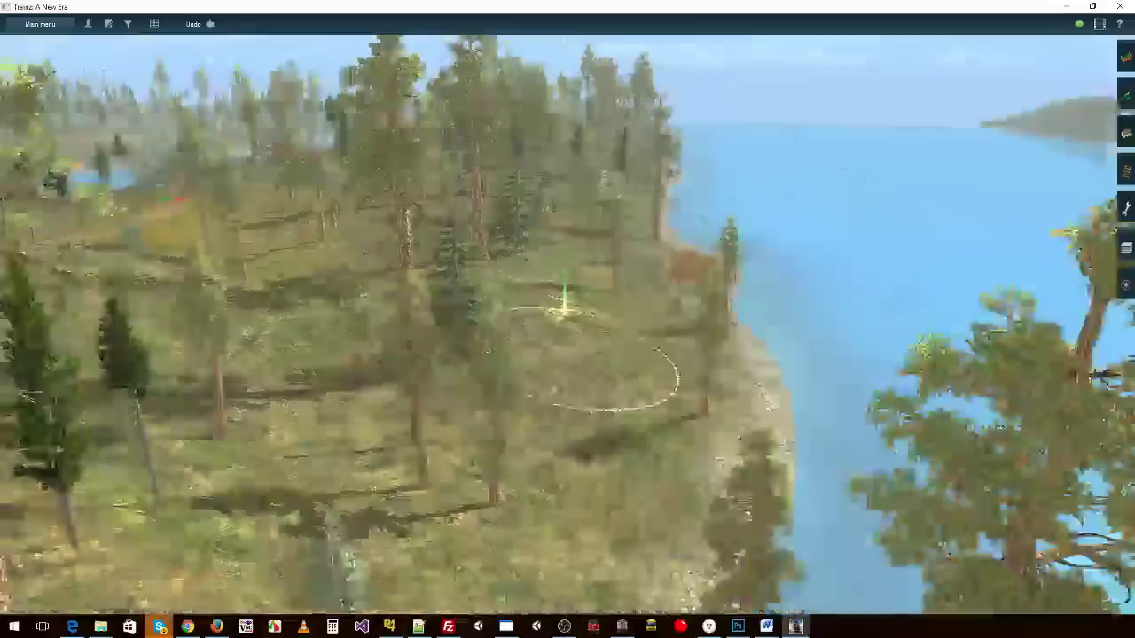
right_click(643, 412)
right_click(633, 441)
scroll(620, 381, down, 5)
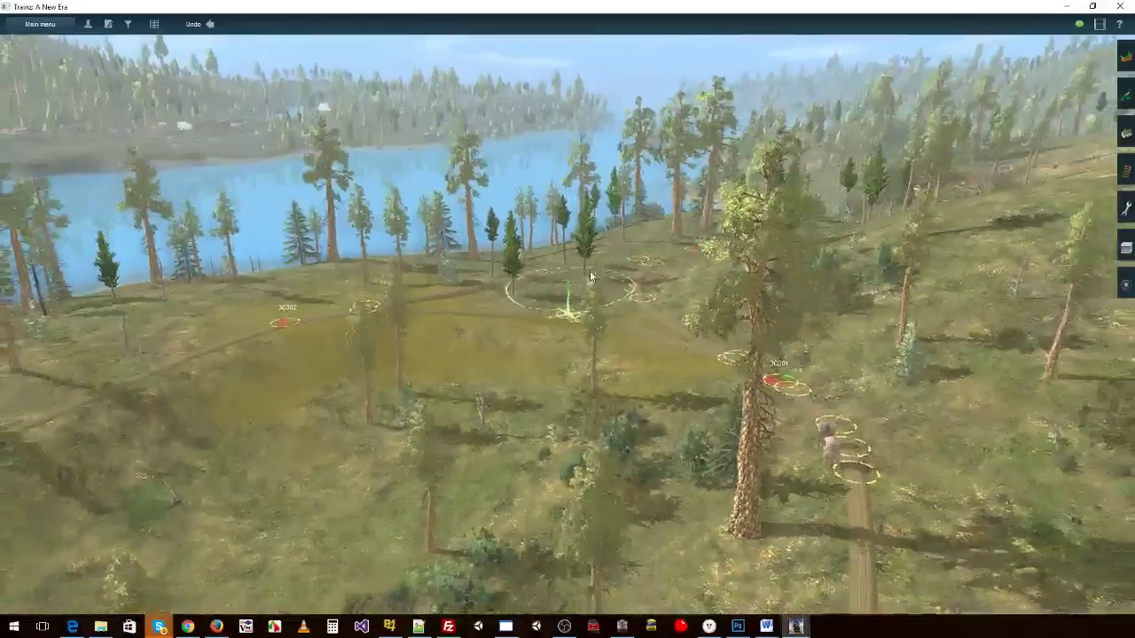
right_click(673, 234)
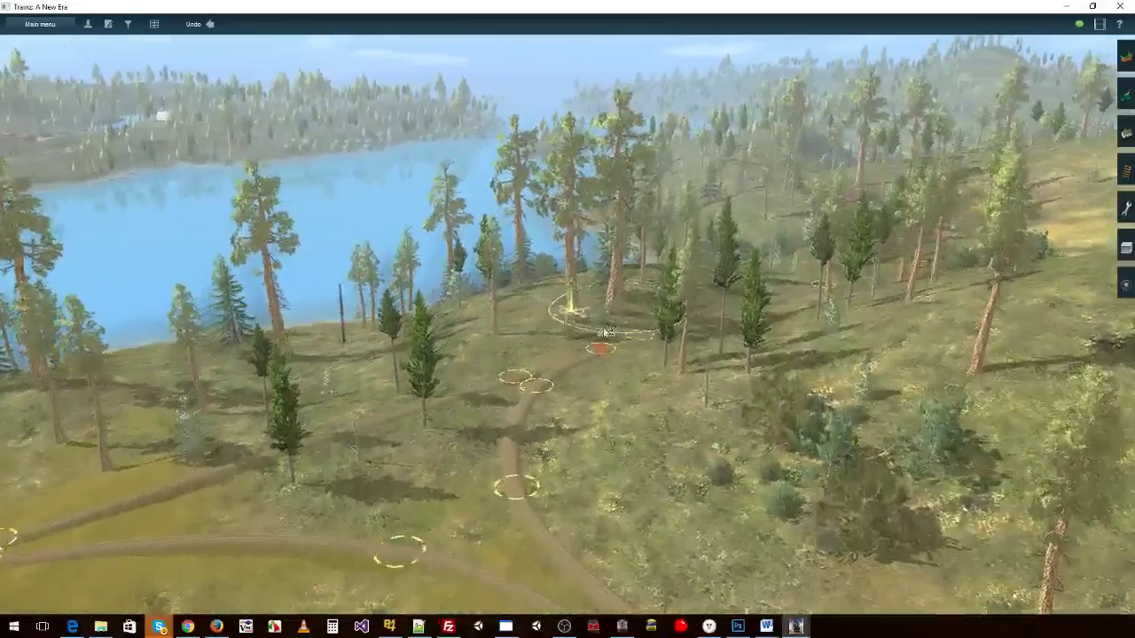